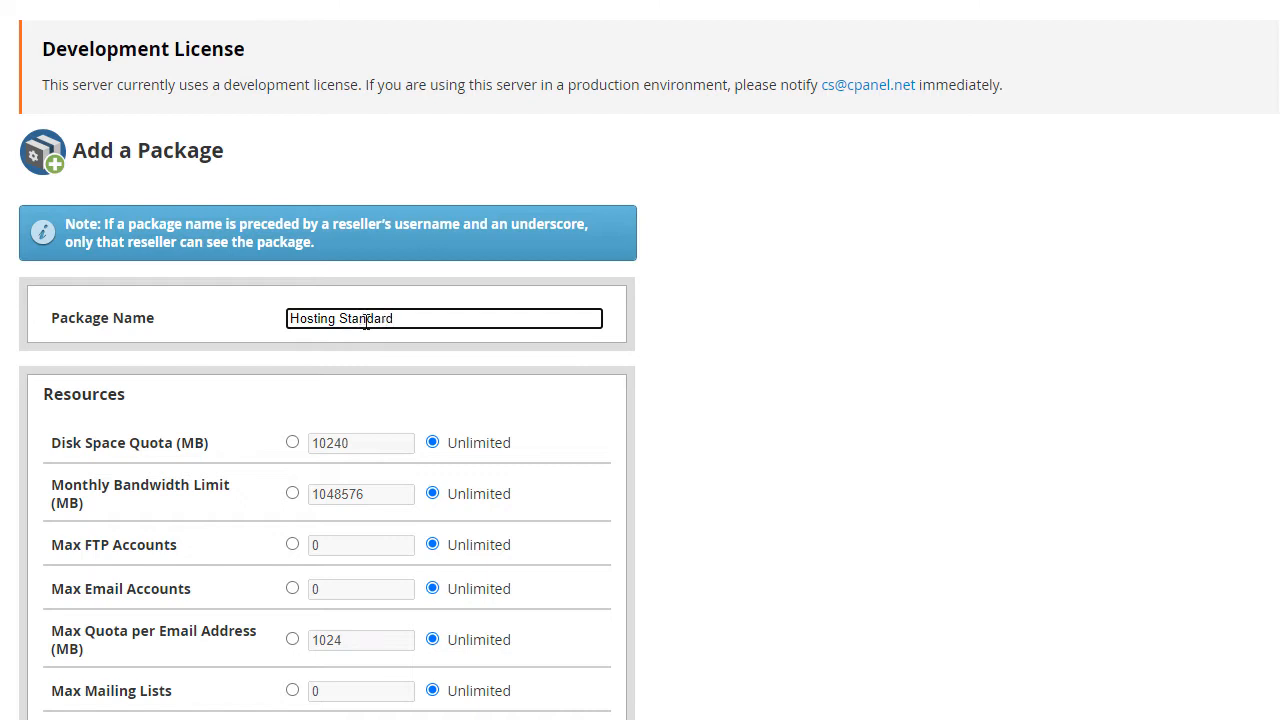
Limit the Hosting Standard package's disk space quota to 1024 MB and add the package.
{"action": "left_click", "coordinate": [293, 446]}
{"action": "double_click", "coordinate": [366, 446]}
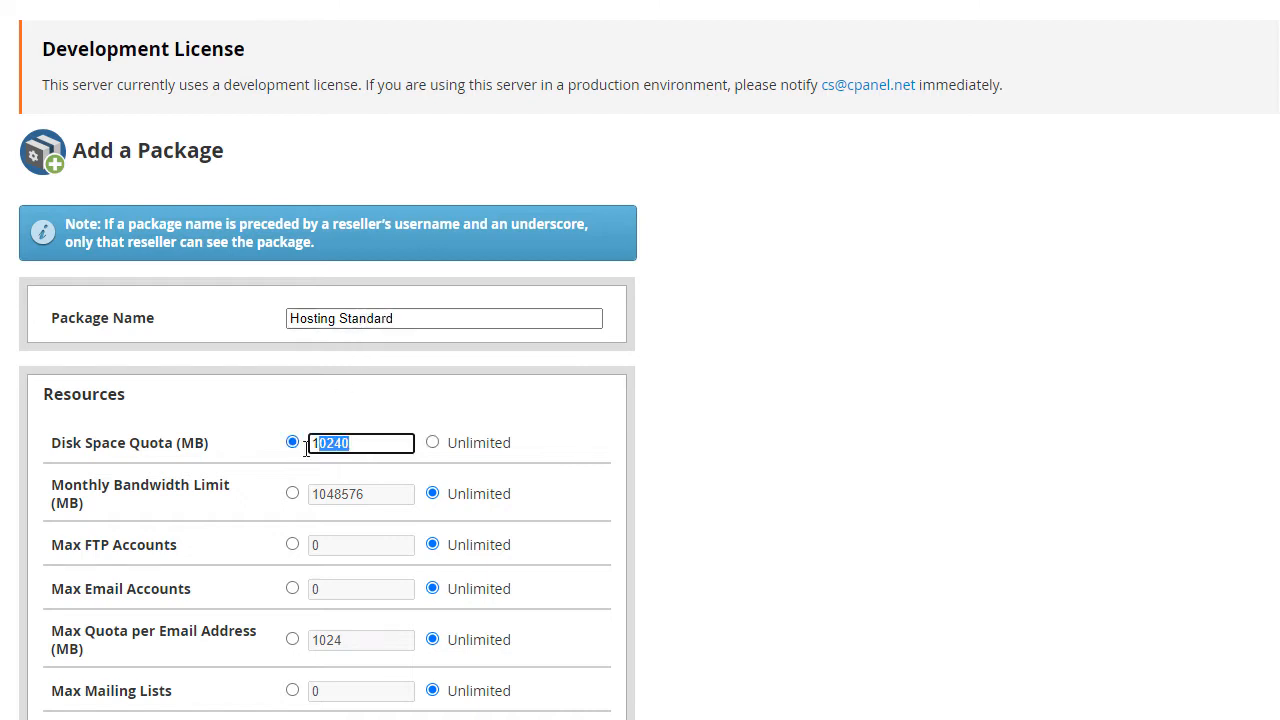
{"action": "type", "text": "1024"}
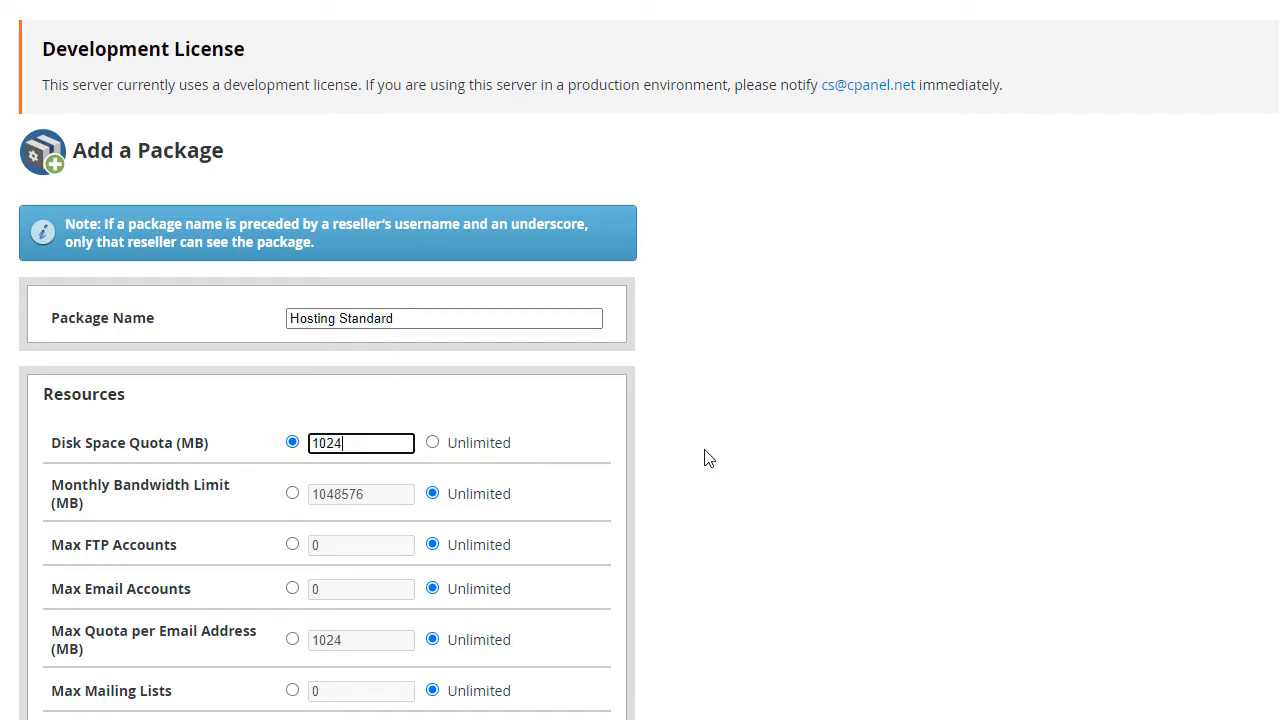
{"action": "scroll", "coordinate": [716, 481], "scroll_direction": "down", "scroll_amount": 8}
{"action": "left_click", "coordinate": [84, 668]}
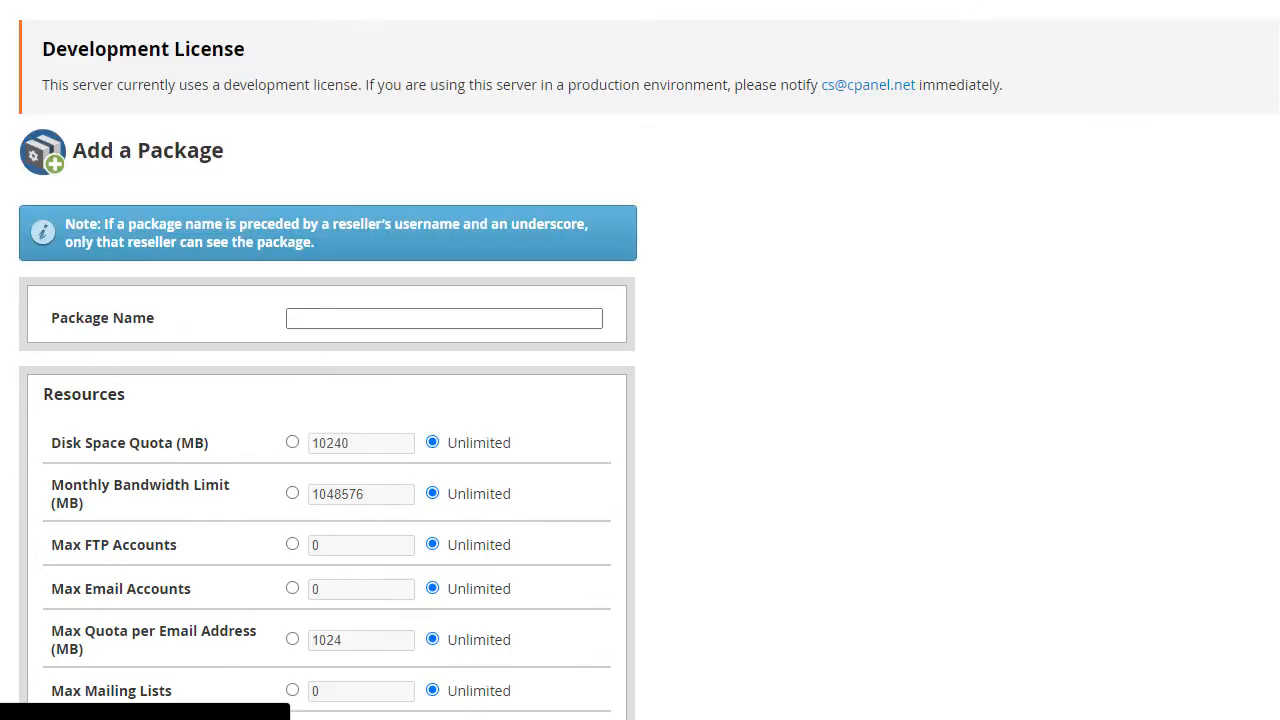
Add a package named Hosting Plus with a disk space quota of 5120 MB.
{"action": "left_click", "coordinate": [485, 318]}
{"action": "type", "text": "Hosting Plus"}
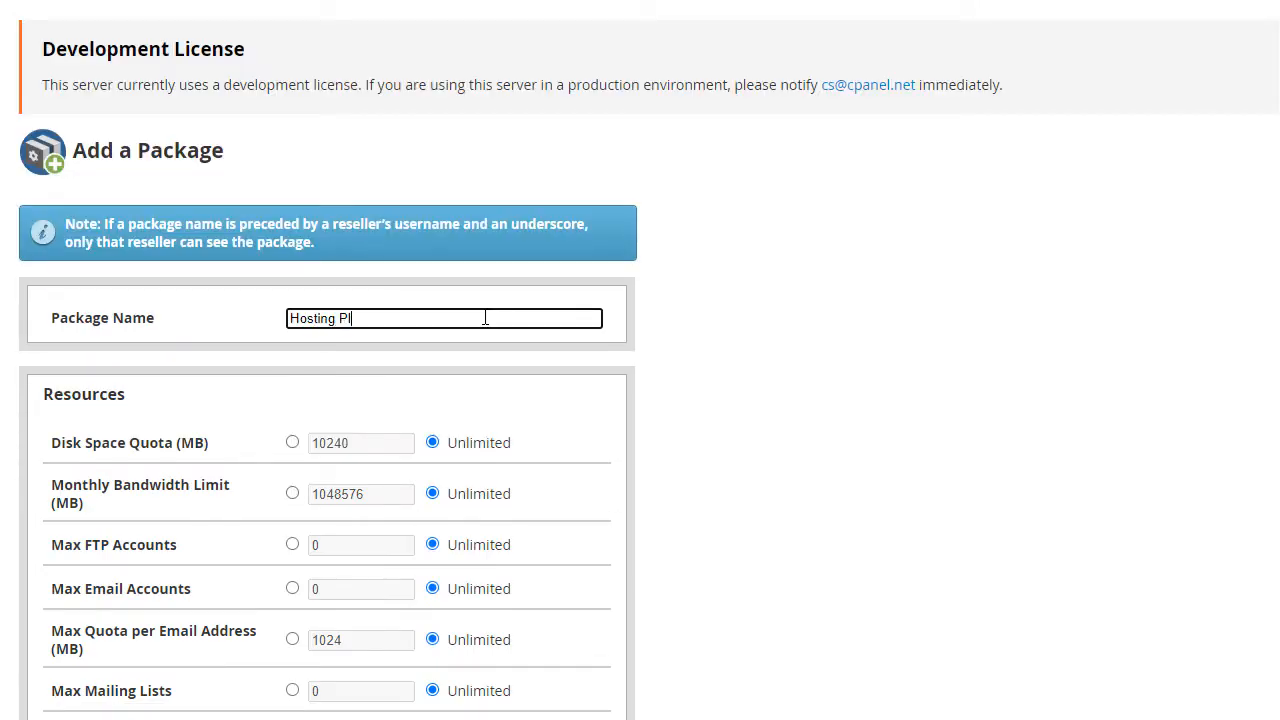
{"action": "left_click", "coordinate": [292, 442]}
{"action": "double_click", "coordinate": [333, 442]}
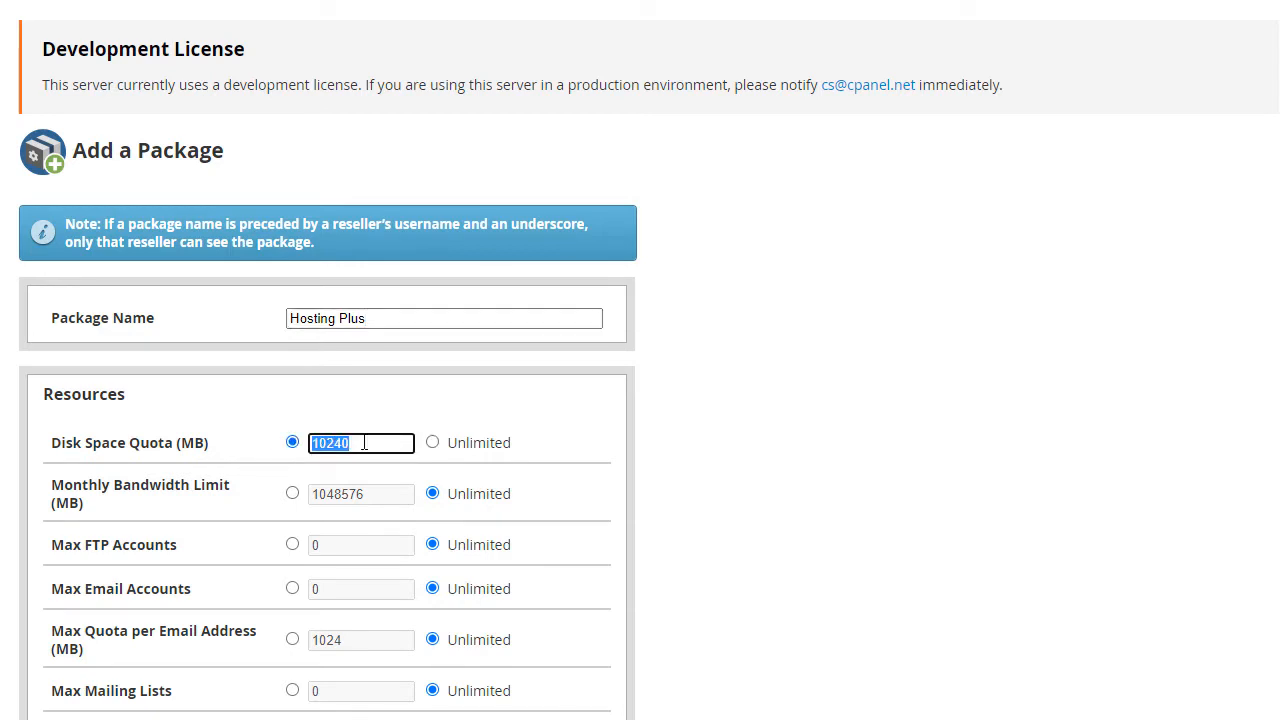
{"action": "type", "text": "5120"}
{"action": "scroll", "coordinate": [603, 441], "scroll_direction": "down", "scroll_amount": 8}
{"action": "left_click", "coordinate": [104, 665]}
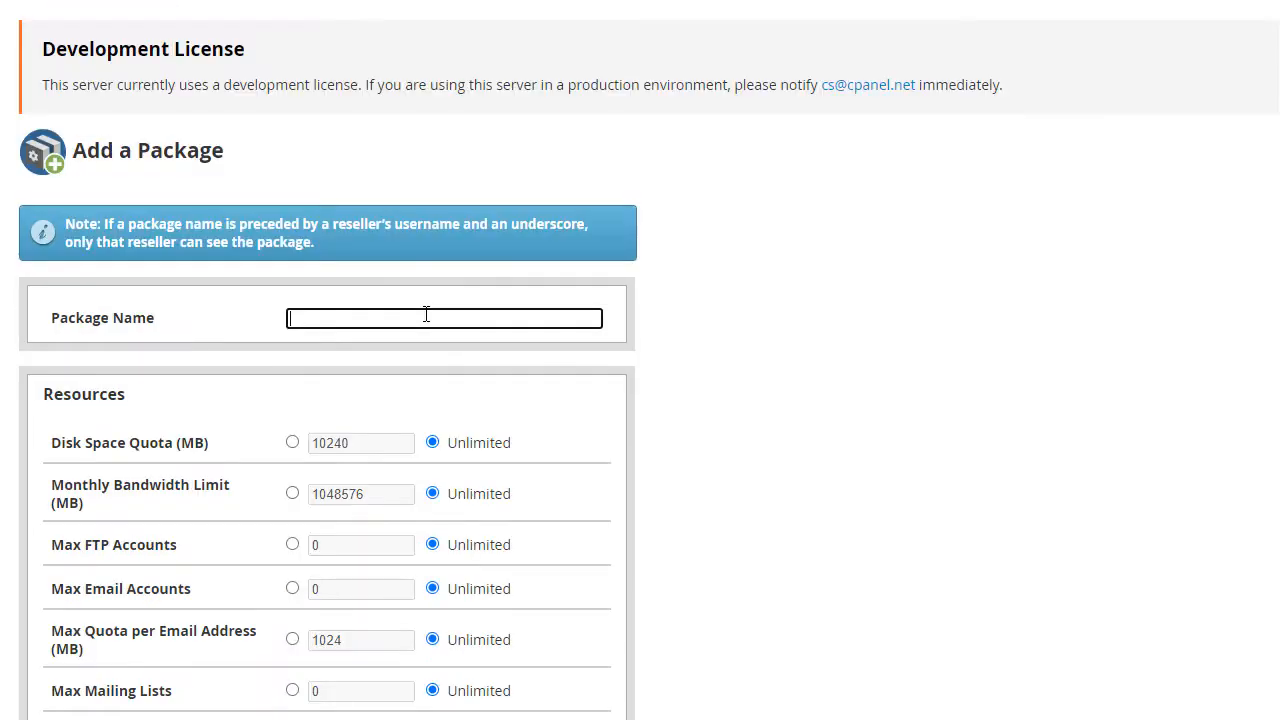
Add a package named Hosting Premuim, keeping the default resource limits and settings.
{"action": "type", "text": "Hosting Premuim"}
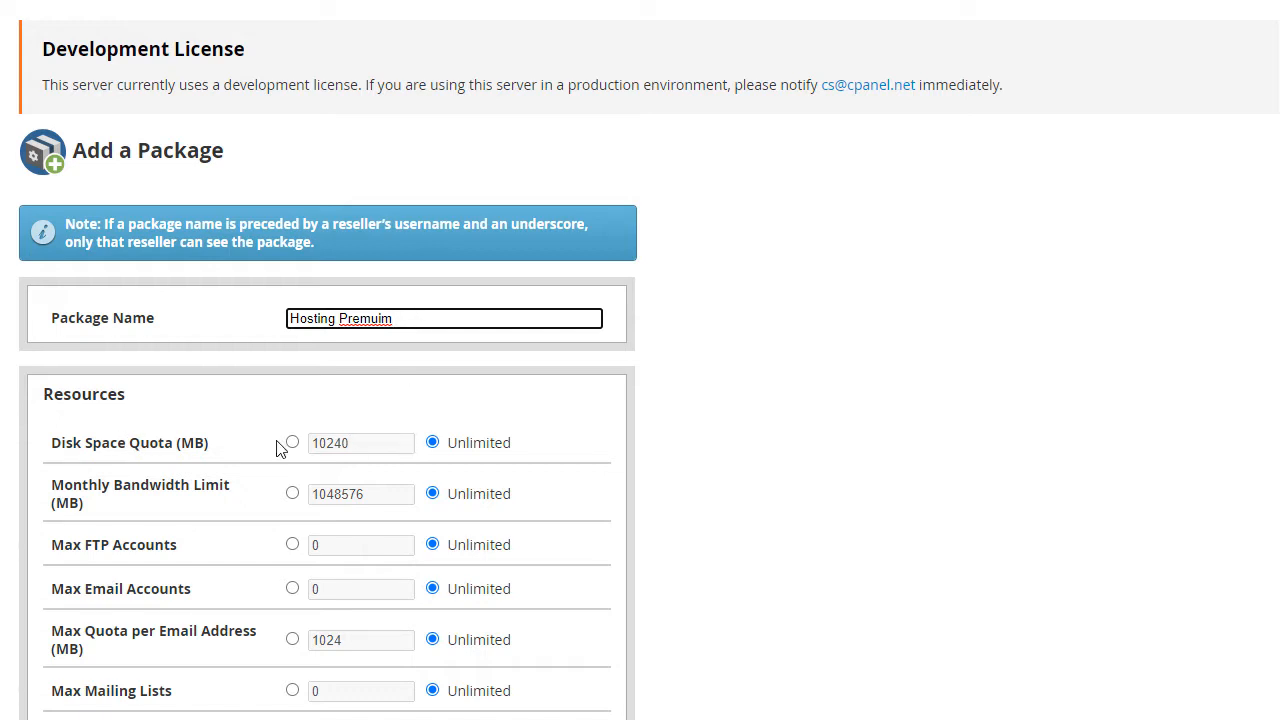
{"action": "scroll", "coordinate": [280, 445], "scroll_direction": "down", "scroll_amount": 8}
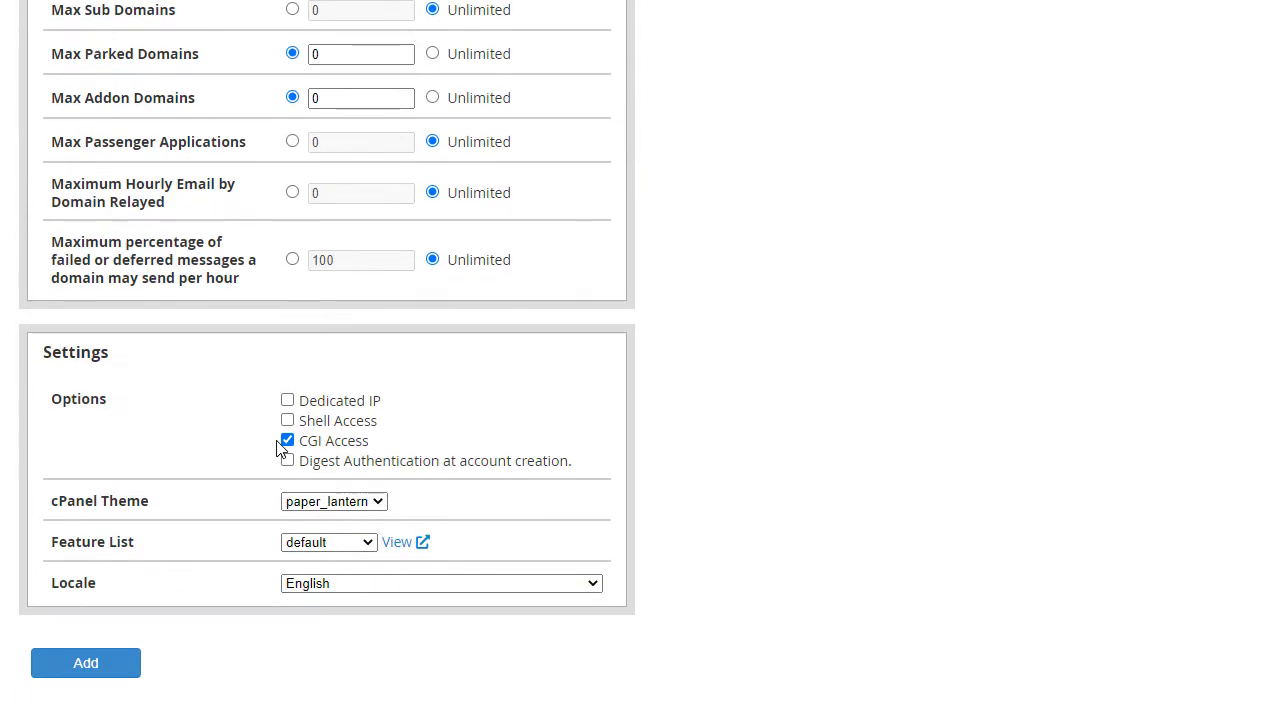
{"action": "left_click", "coordinate": [118, 666]}
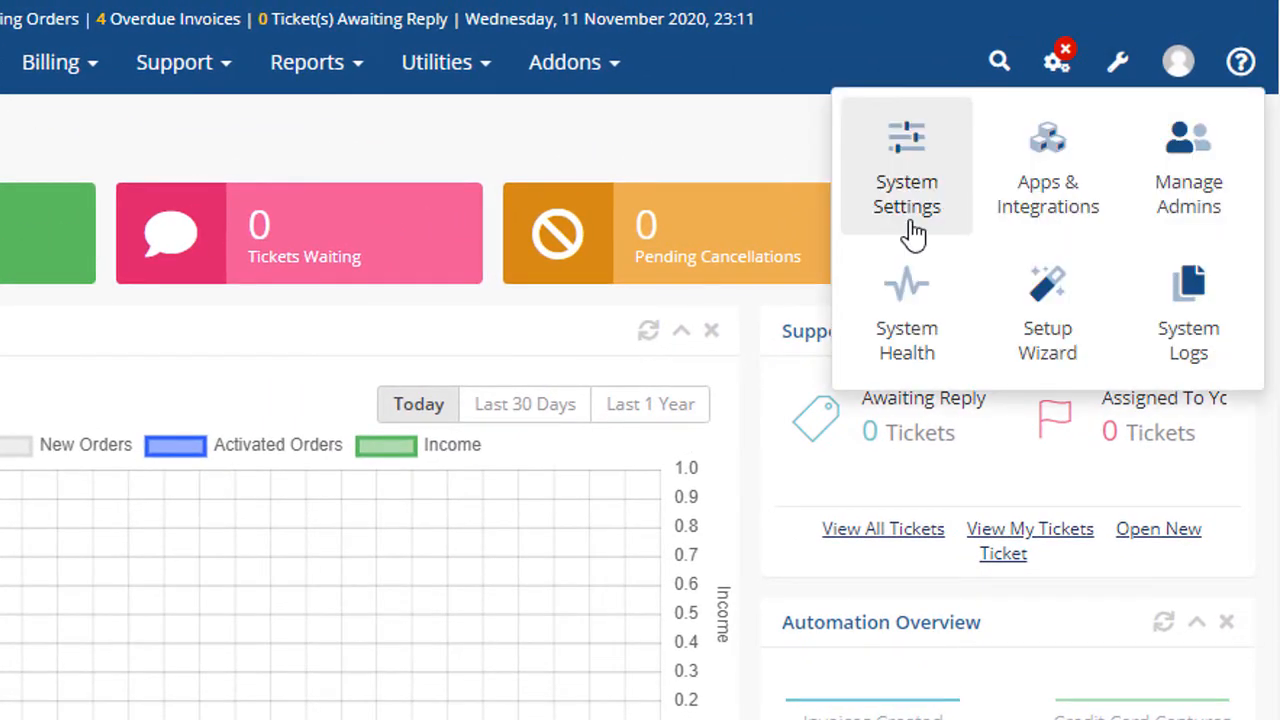
Switch to WHMCS, find Servers in the system settings and open the qa1 cPanel server for editing.
{"action": "left_click", "coordinate": [907, 190]}
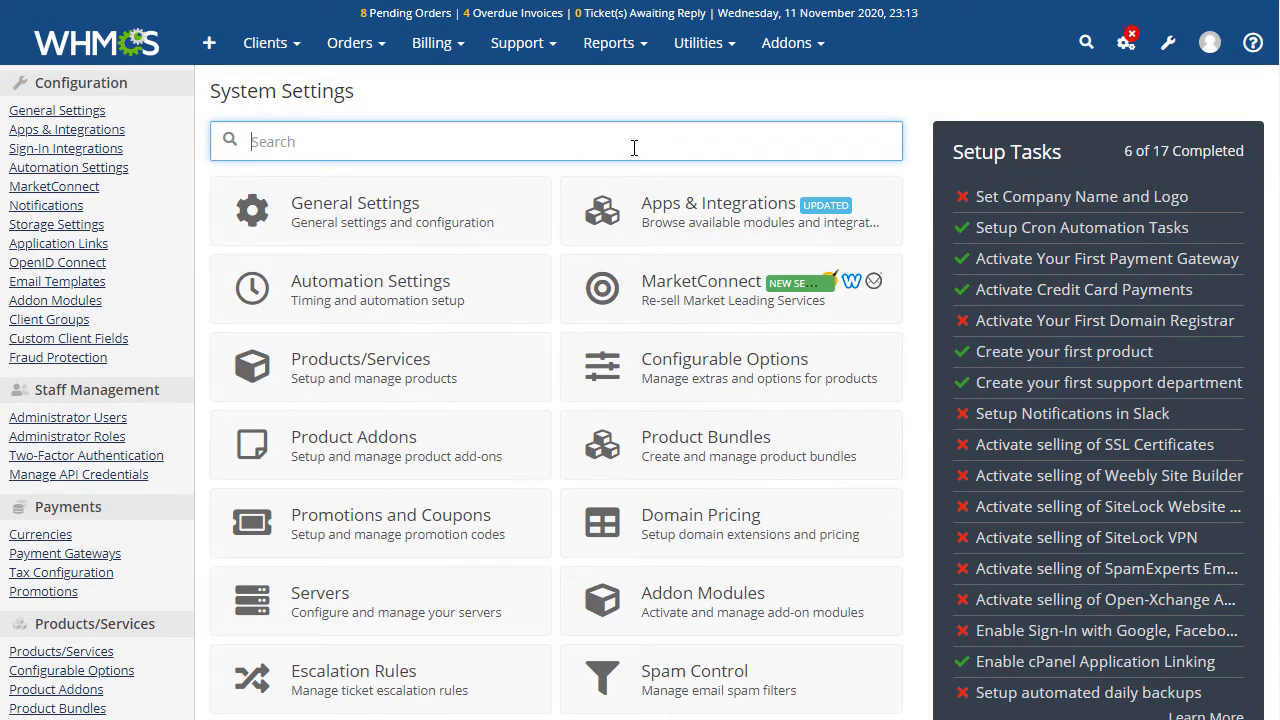
{"action": "type", "text": "server"}
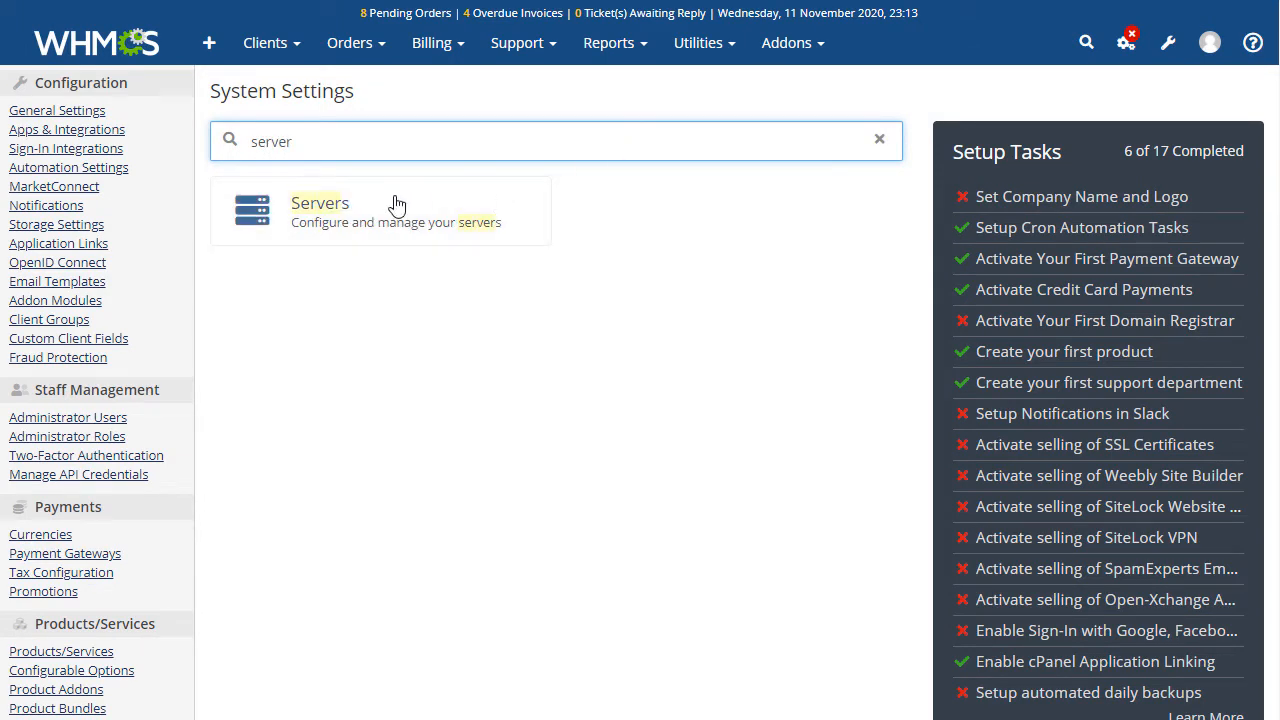
{"action": "left_click", "coordinate": [397, 204]}
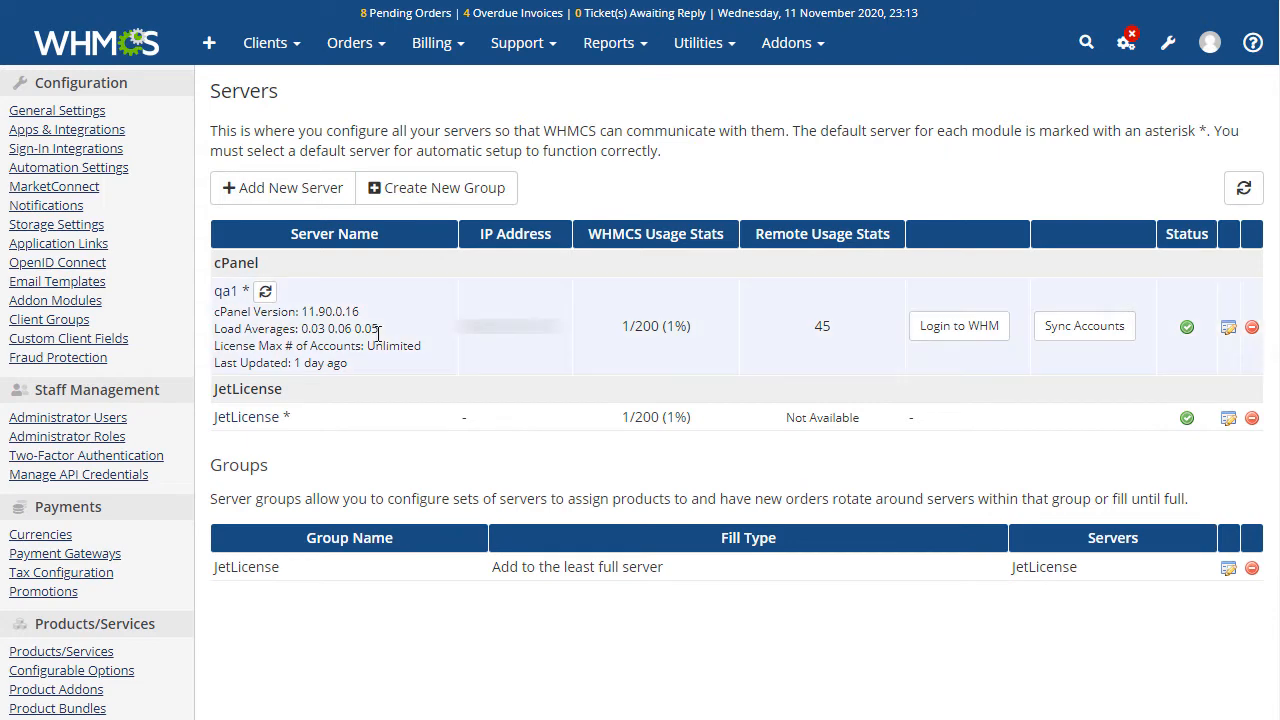
{"action": "left_click", "coordinate": [1228, 330]}
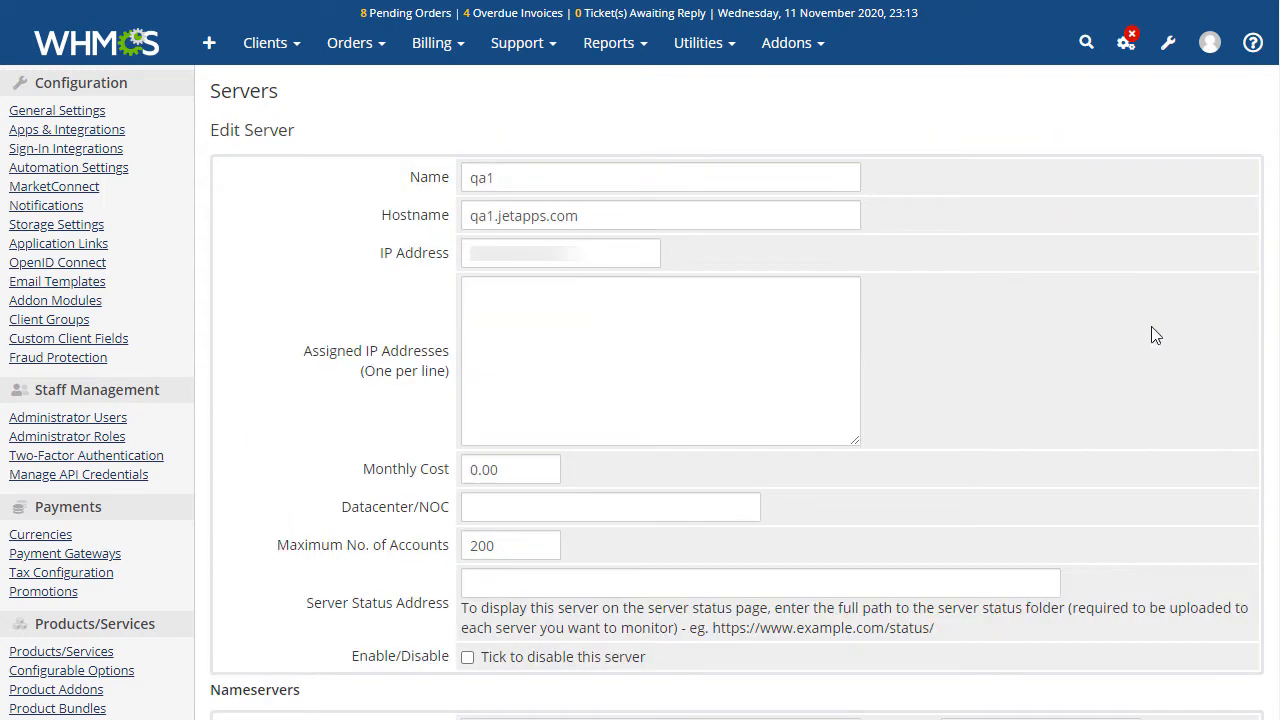
Choose cPanel as the qa1 server's module and test the server connection.
{"action": "scroll", "coordinate": [737, 265], "scroll_direction": "down", "scroll_amount": 7}
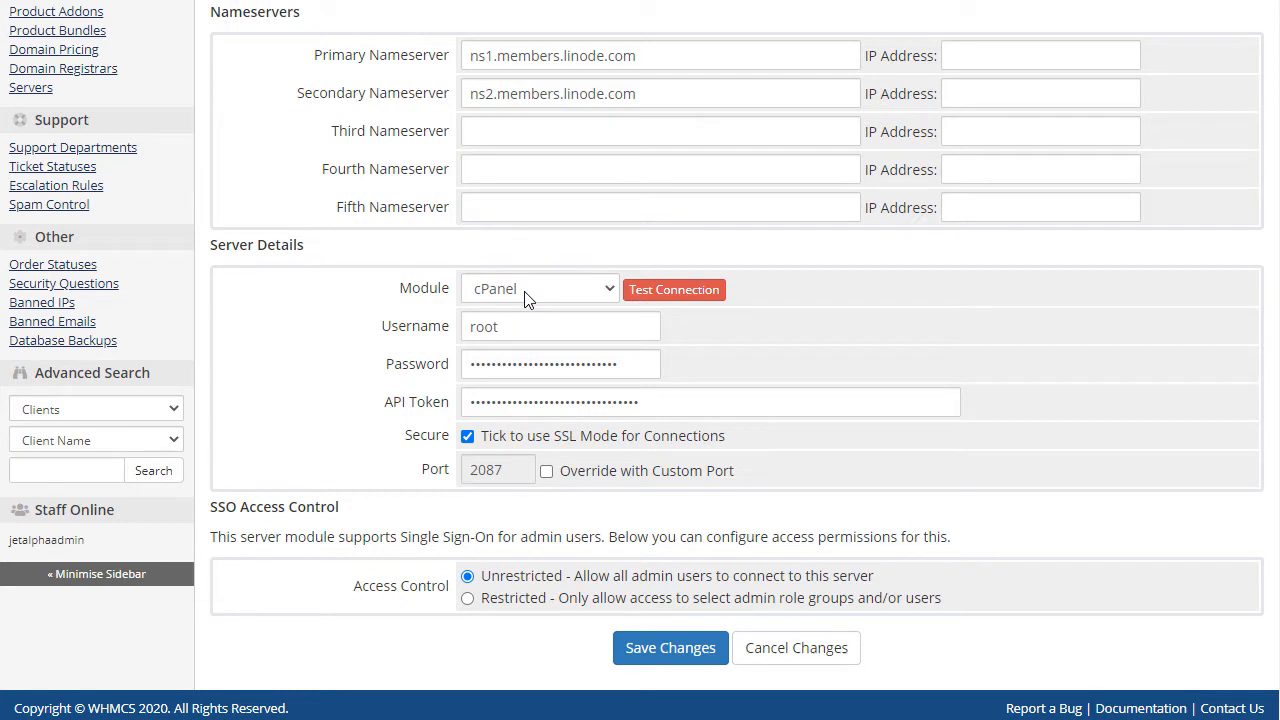
{"action": "left_click", "coordinate": [541, 290]}
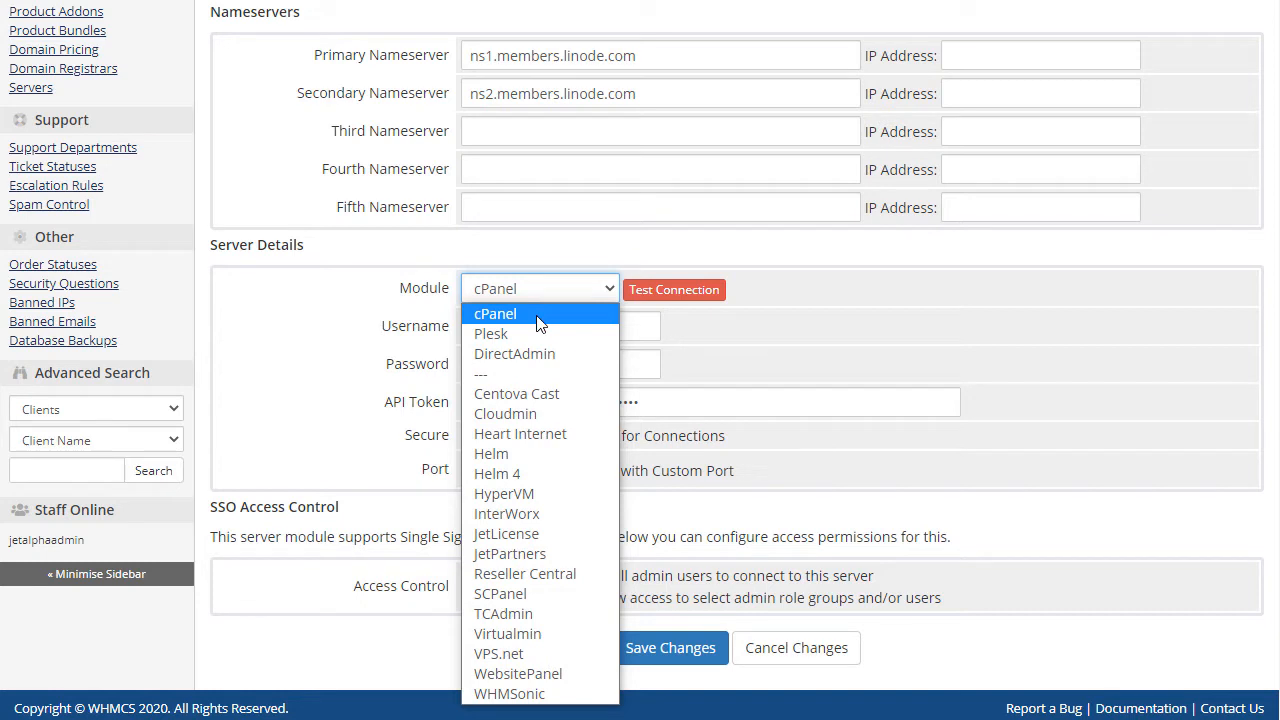
{"action": "left_click", "coordinate": [537, 316]}
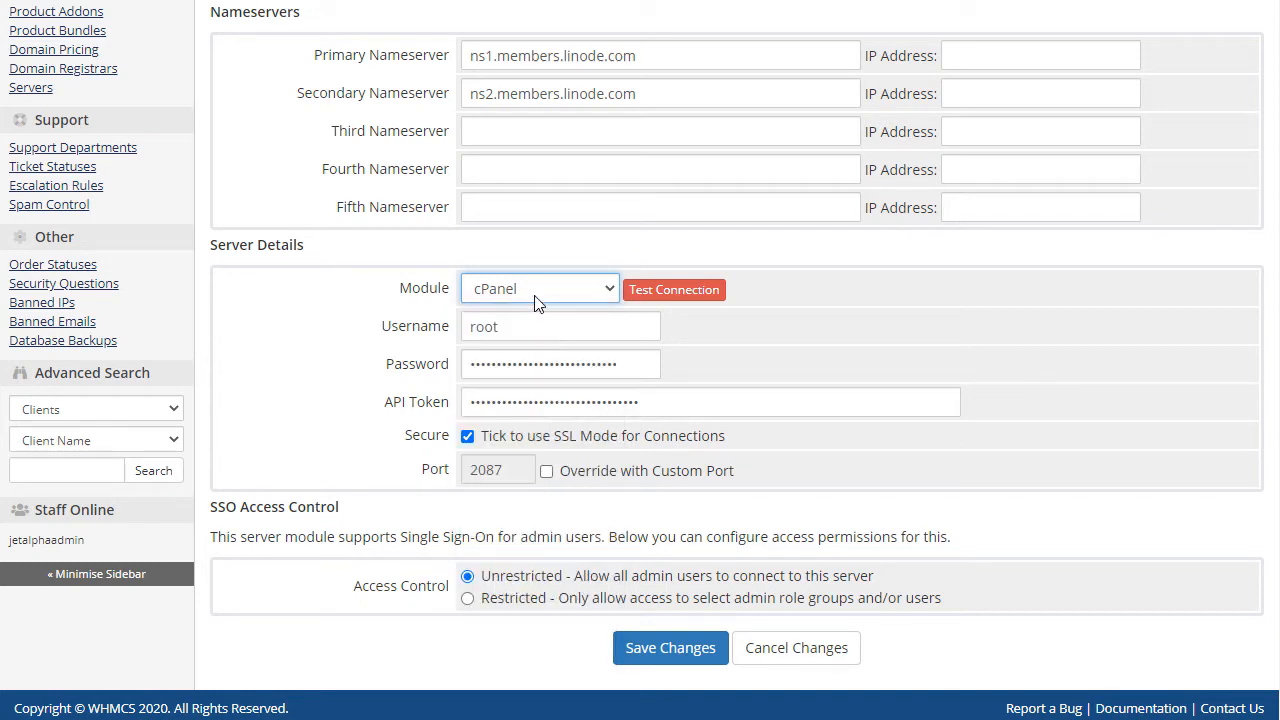
{"action": "left_click", "coordinate": [660, 292]}
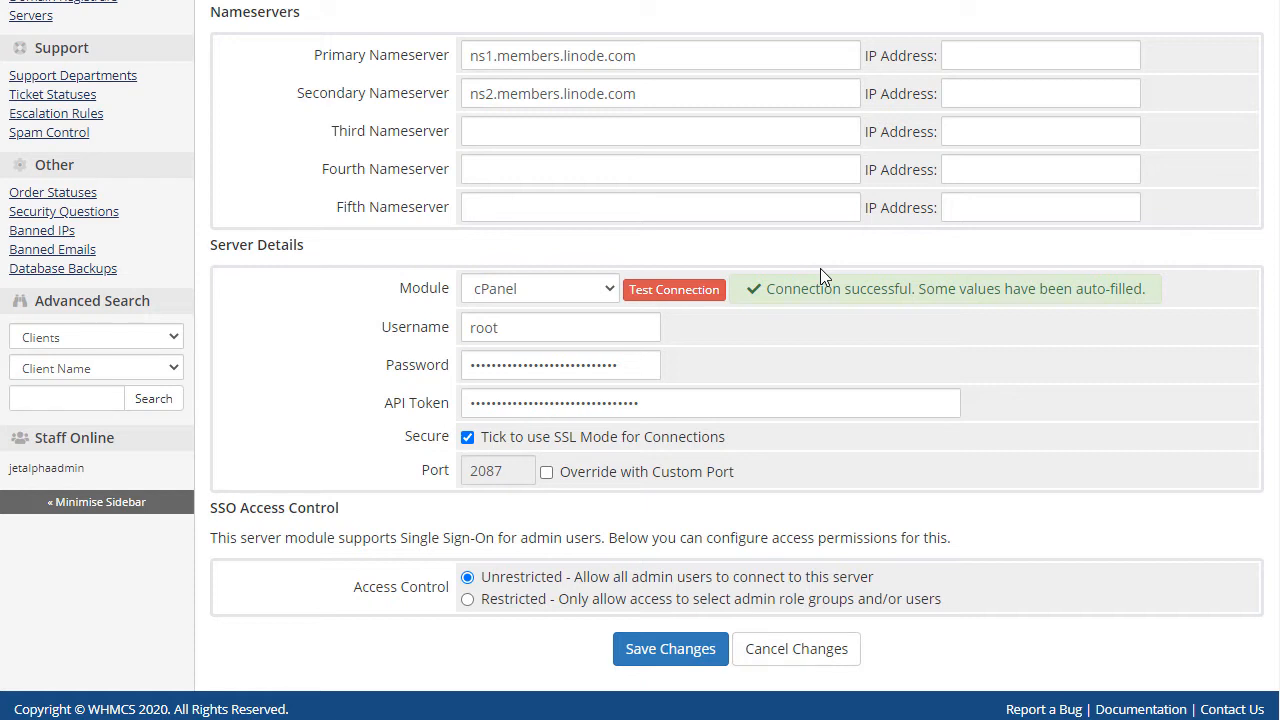
{"action": "scroll", "coordinate": [986, 120], "scroll_direction": "up", "scroll_amount": 8}
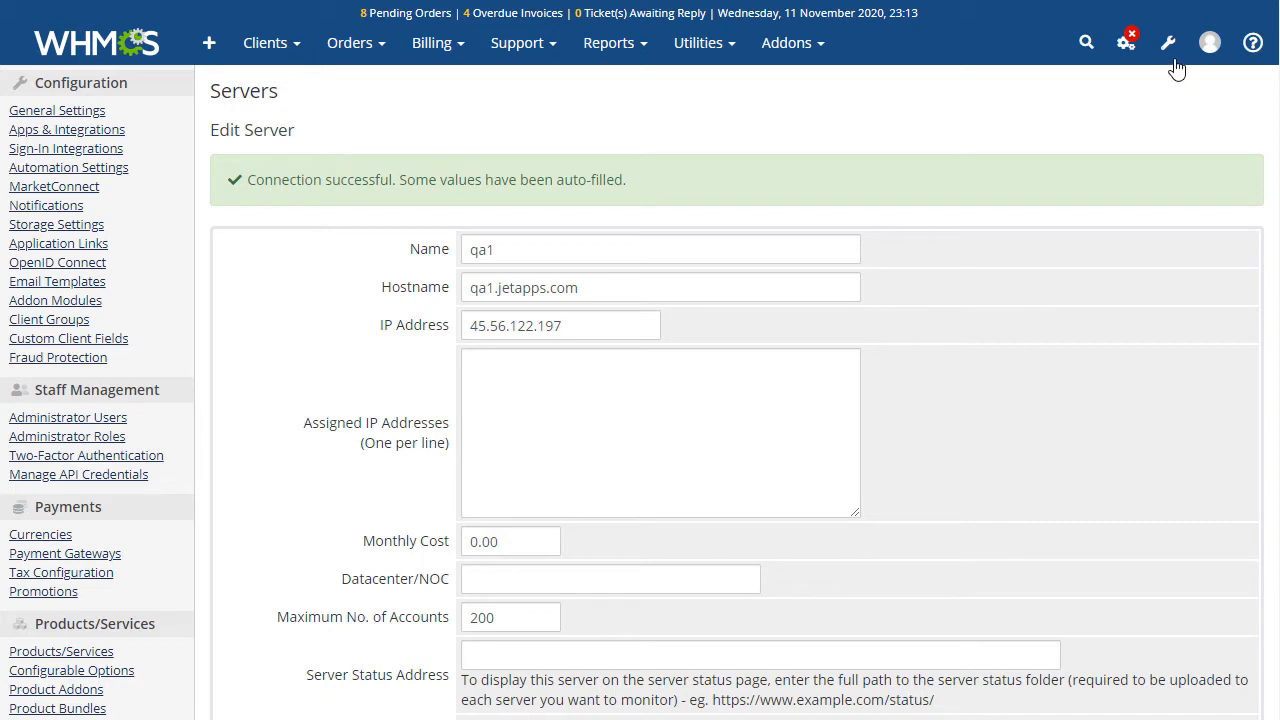
Find Products/Services in the system settings and open the form for creating a new product.
{"action": "left_click", "coordinate": [1168, 45]}
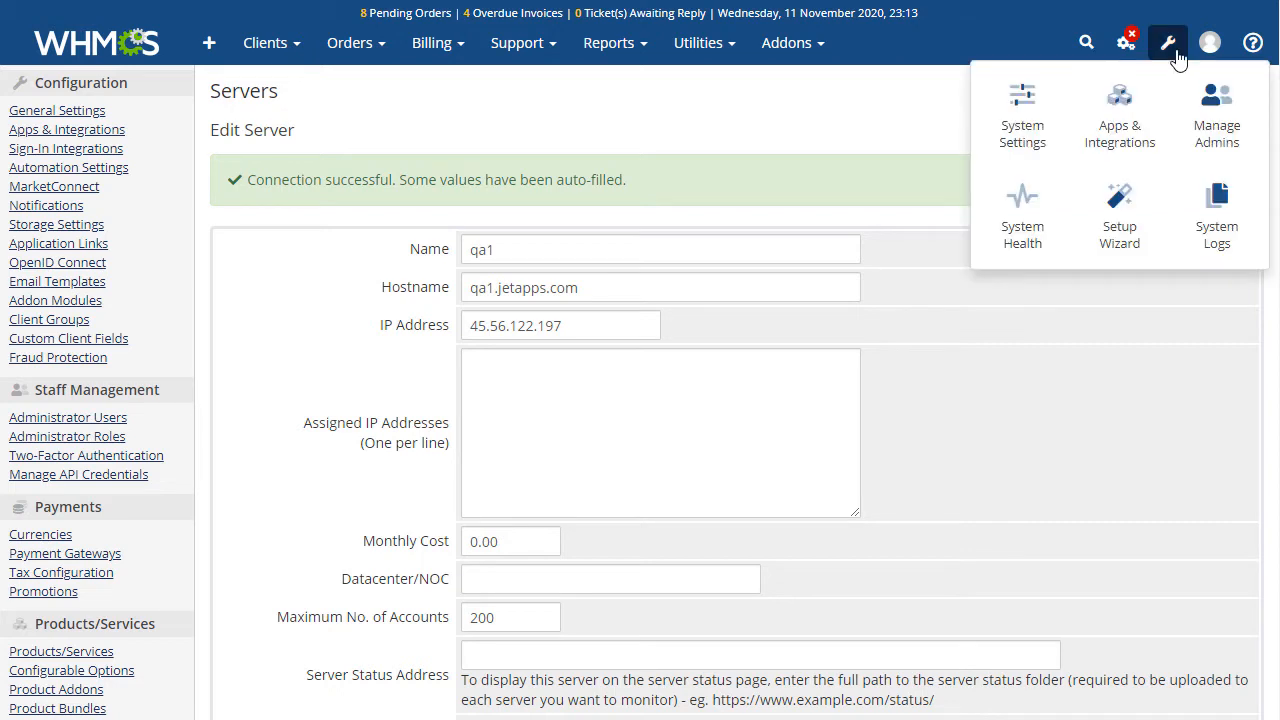
{"action": "left_click", "coordinate": [1022, 125]}
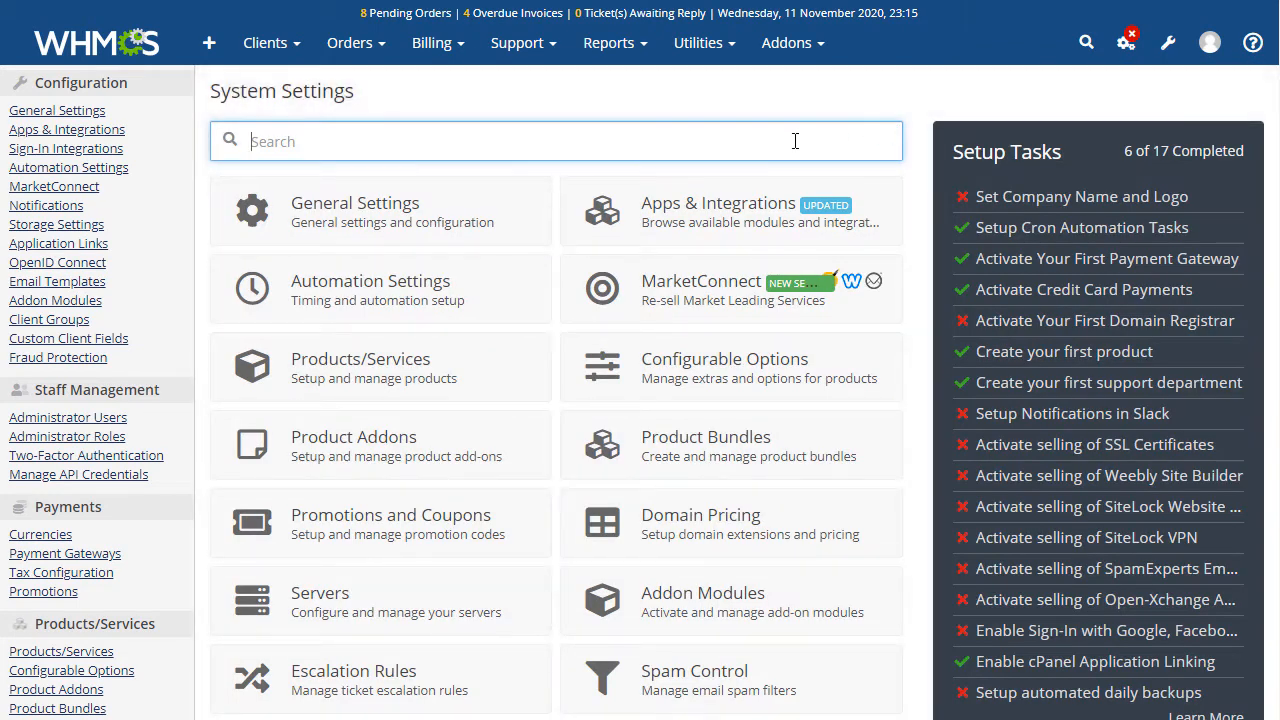
{"action": "type", "text": "prod"}
{"action": "left_click", "coordinate": [405, 225]}
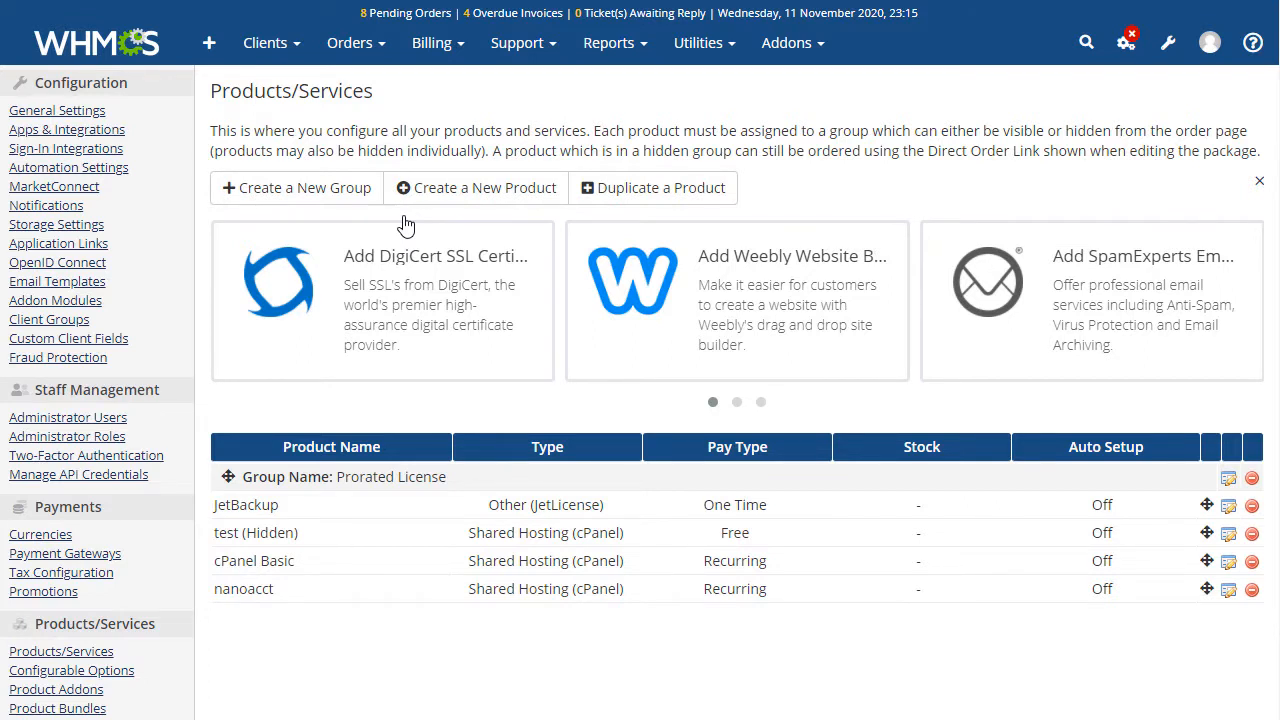
{"action": "left_click", "coordinate": [458, 195]}
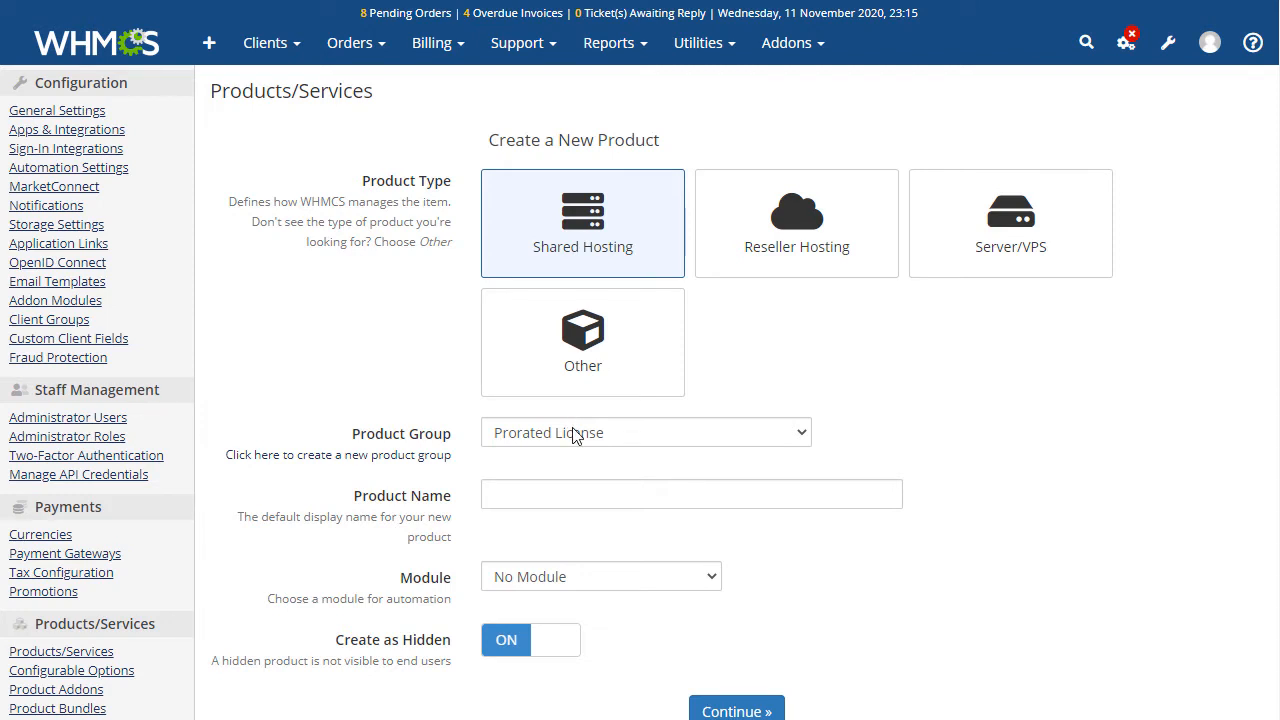
Create a non-hidden shared hosting product named Hosting Standard with the cPanel module in the Prorated License group.
{"action": "left_click", "coordinate": [545, 486]}
{"action": "type", "text": "Hosting Sta"}
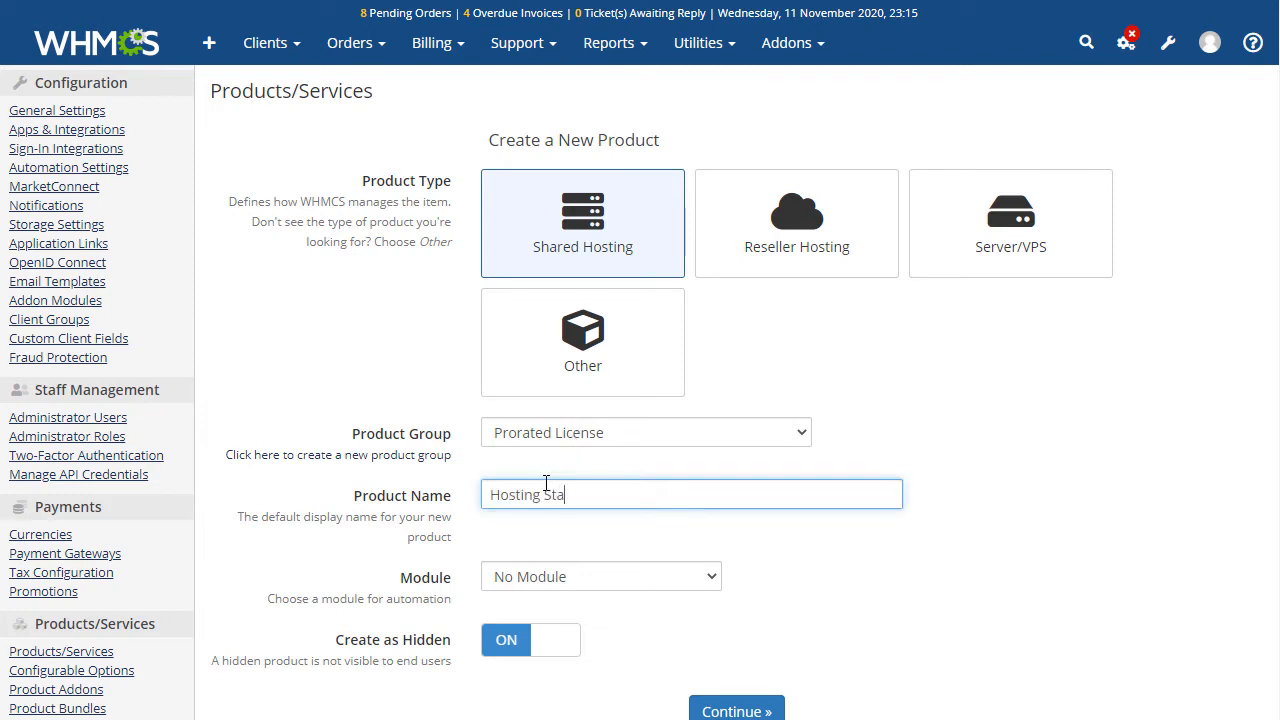
{"action": "type", "text": "ndard"}
{"action": "left_click", "coordinate": [546, 579]}
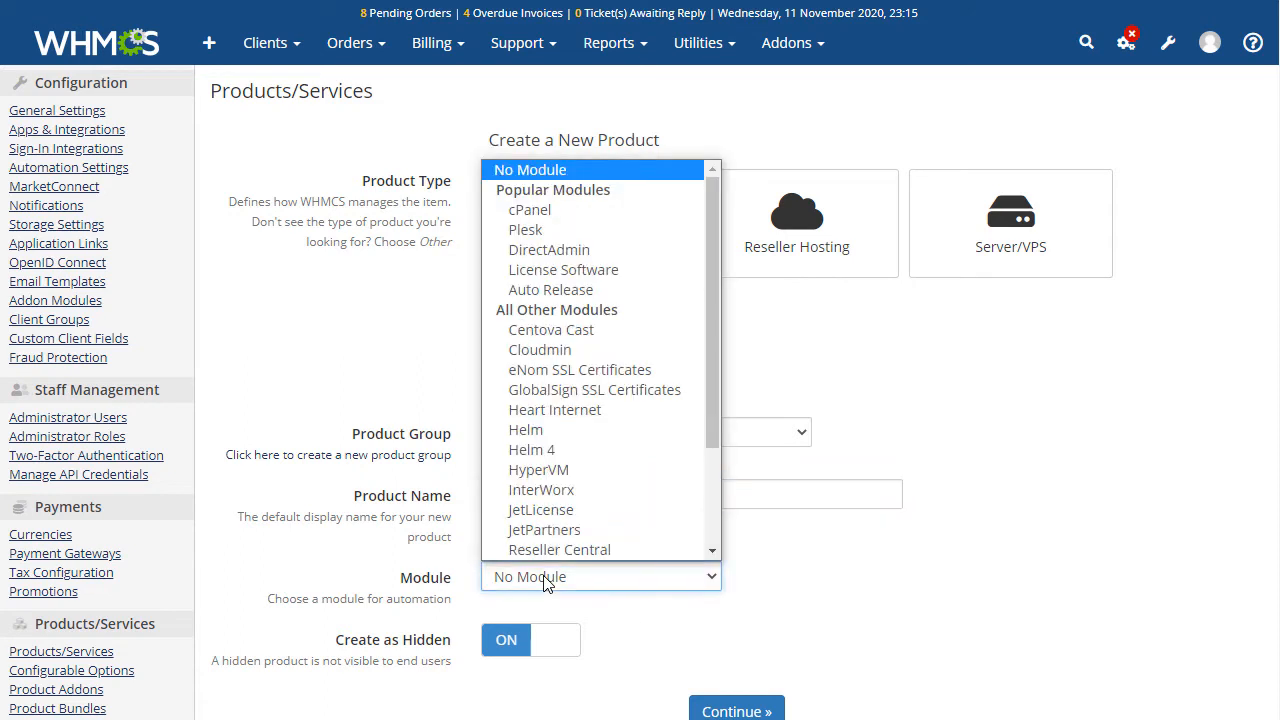
{"action": "left_click", "coordinate": [548, 212]}
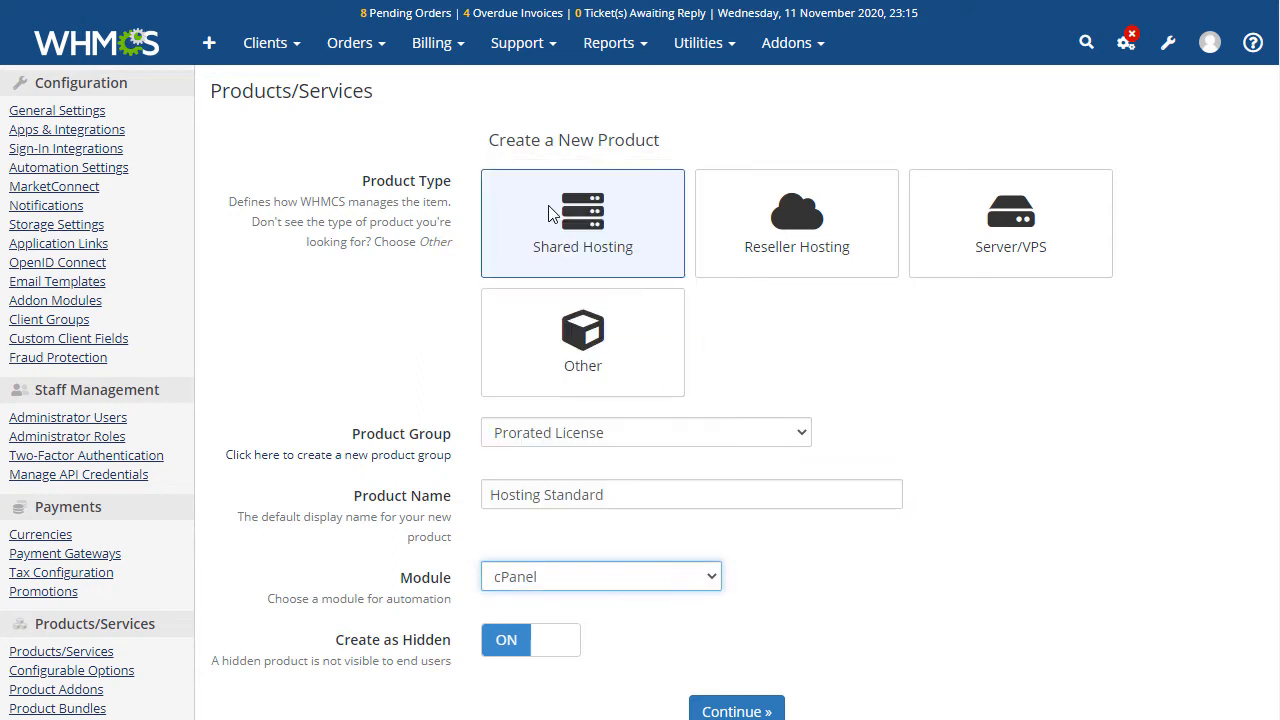
{"action": "left_click", "coordinate": [535, 643]}
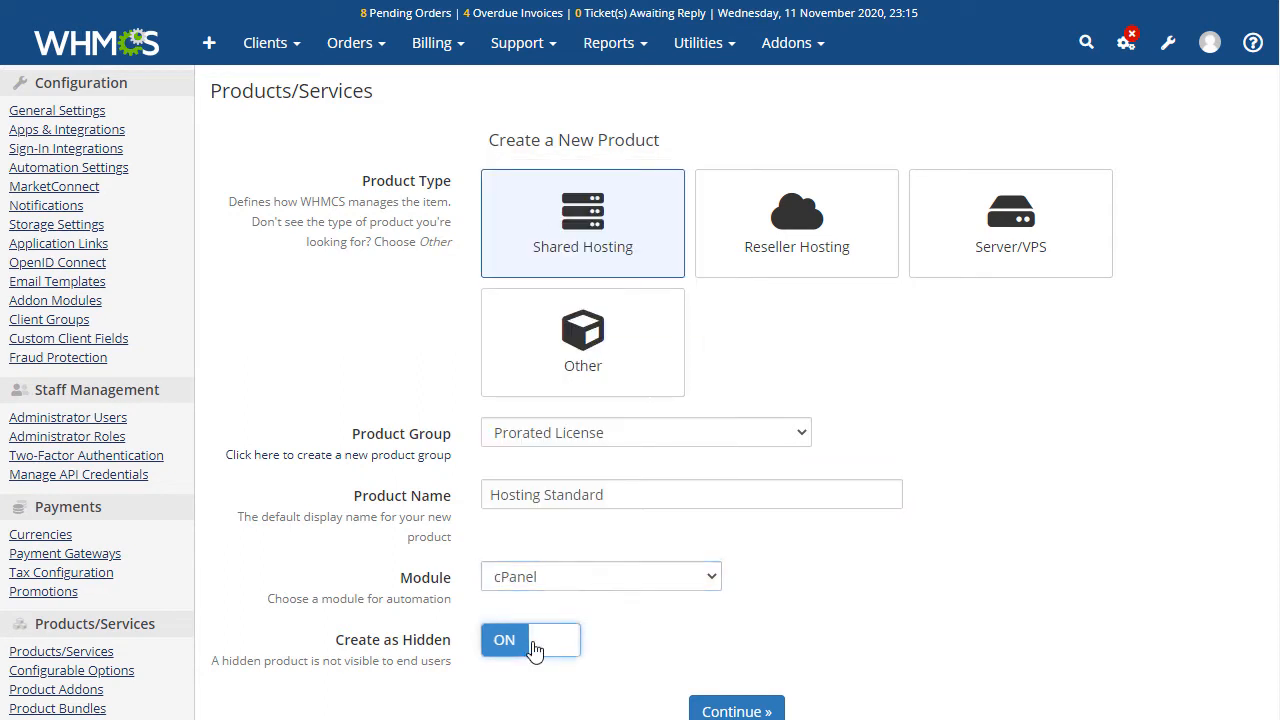
{"action": "left_click", "coordinate": [735, 712]}
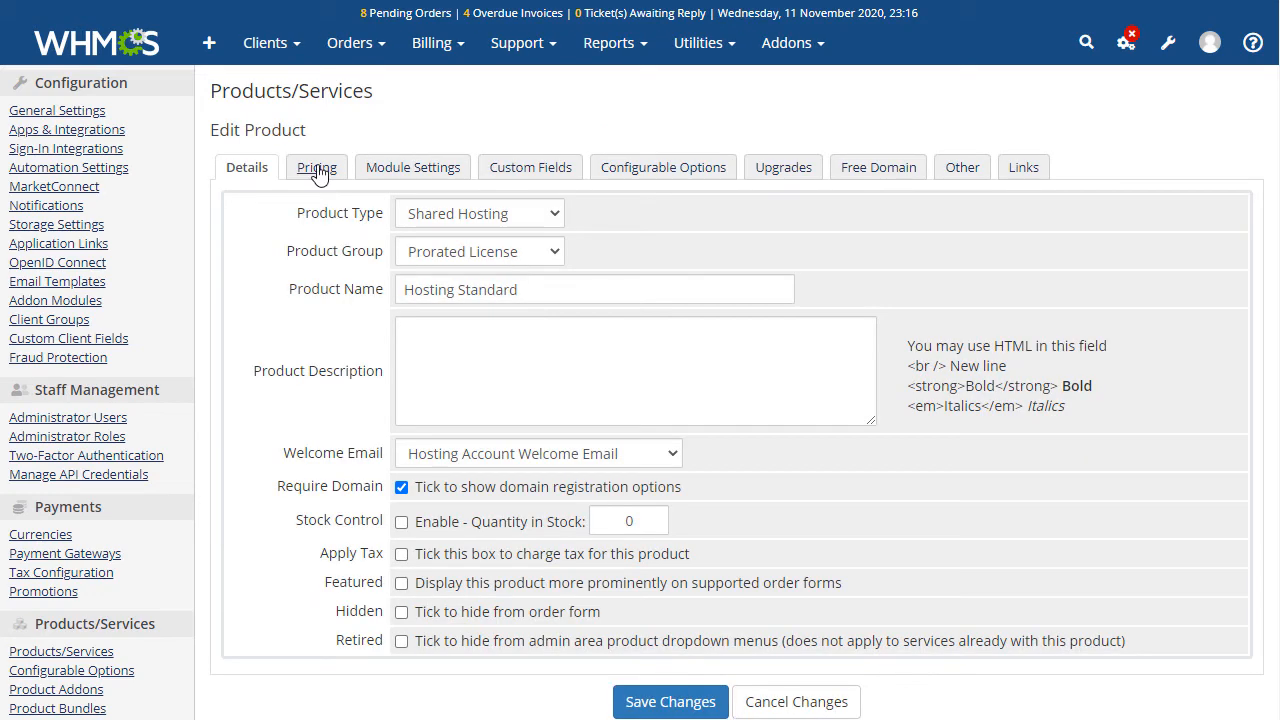
Make the product's payment type recurring and enable monthly billing at a price of 1 USD.
{"action": "left_click", "coordinate": [315, 170]}
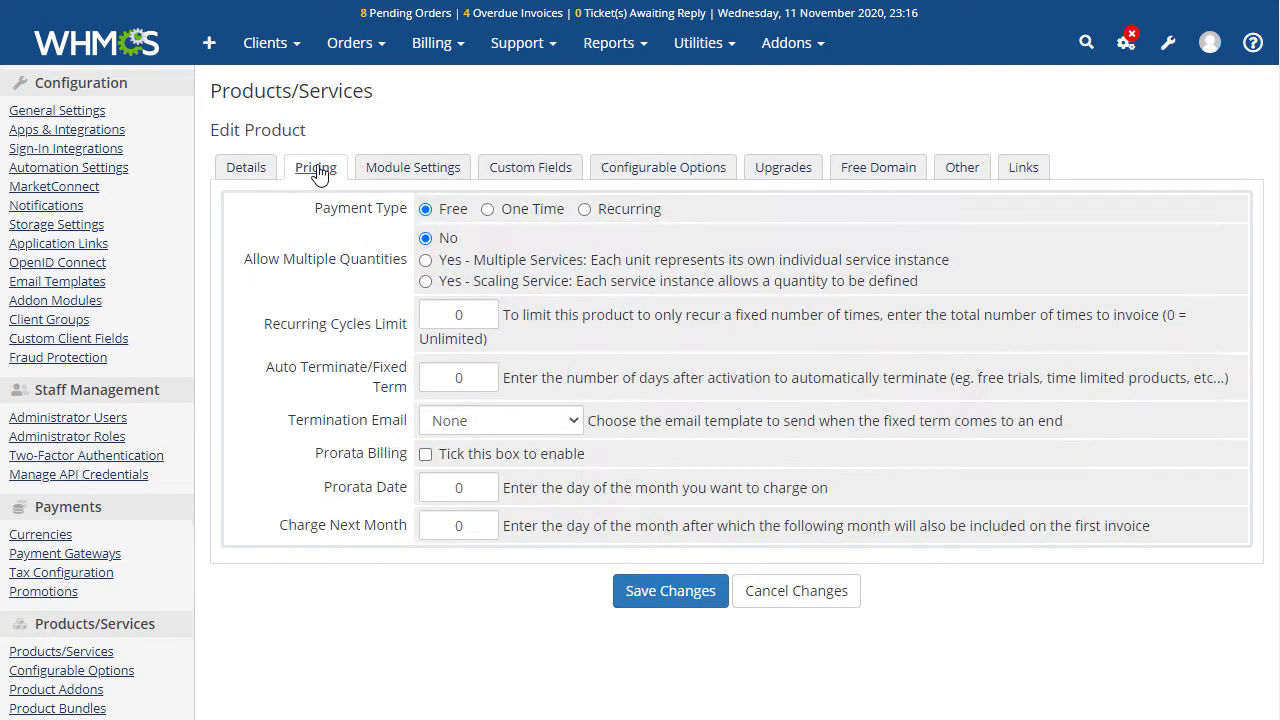
{"action": "left_click", "coordinate": [599, 213]}
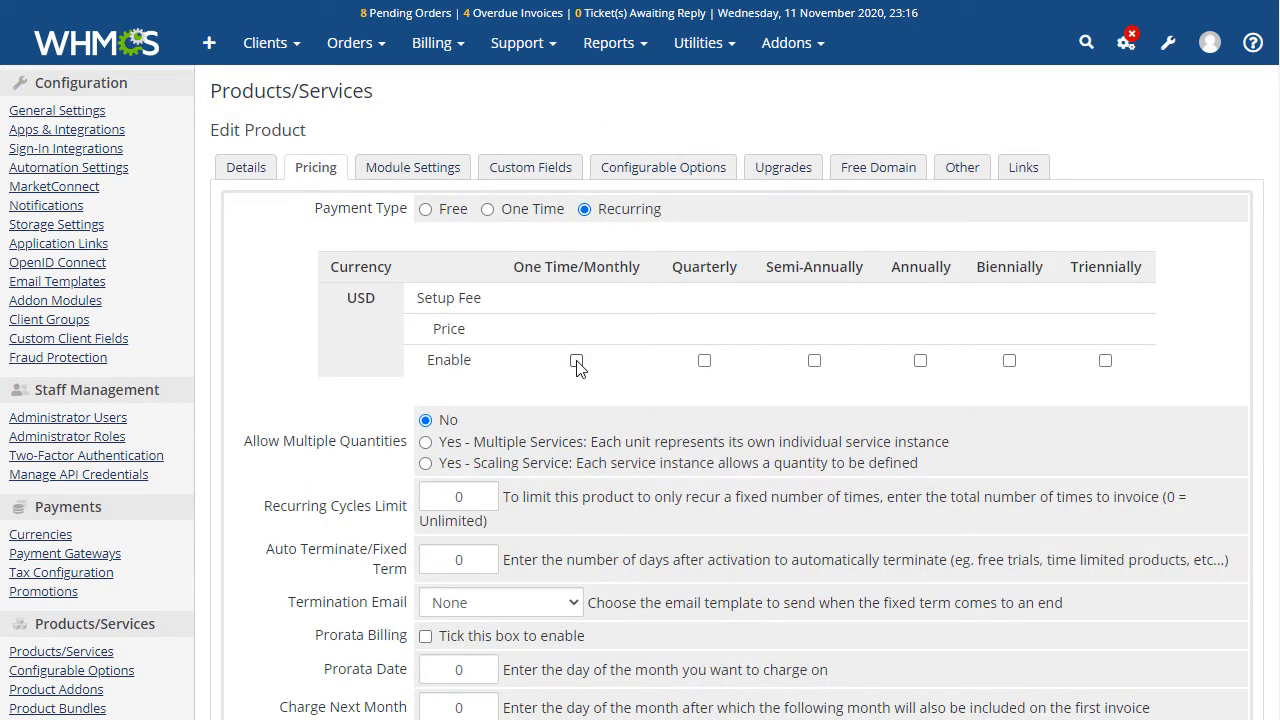
{"action": "left_click", "coordinate": [577, 361]}
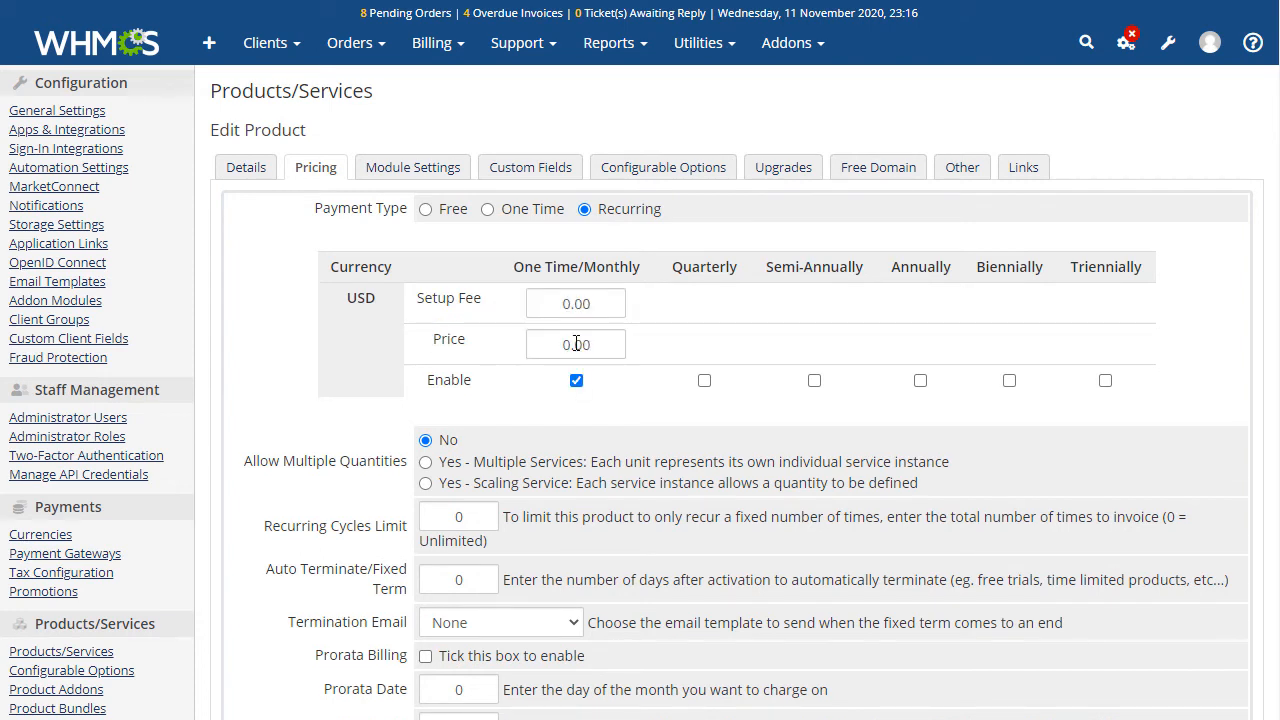
{"action": "left_click_drag", "start_coordinate": [571, 344], "coordinate": [557, 344]}
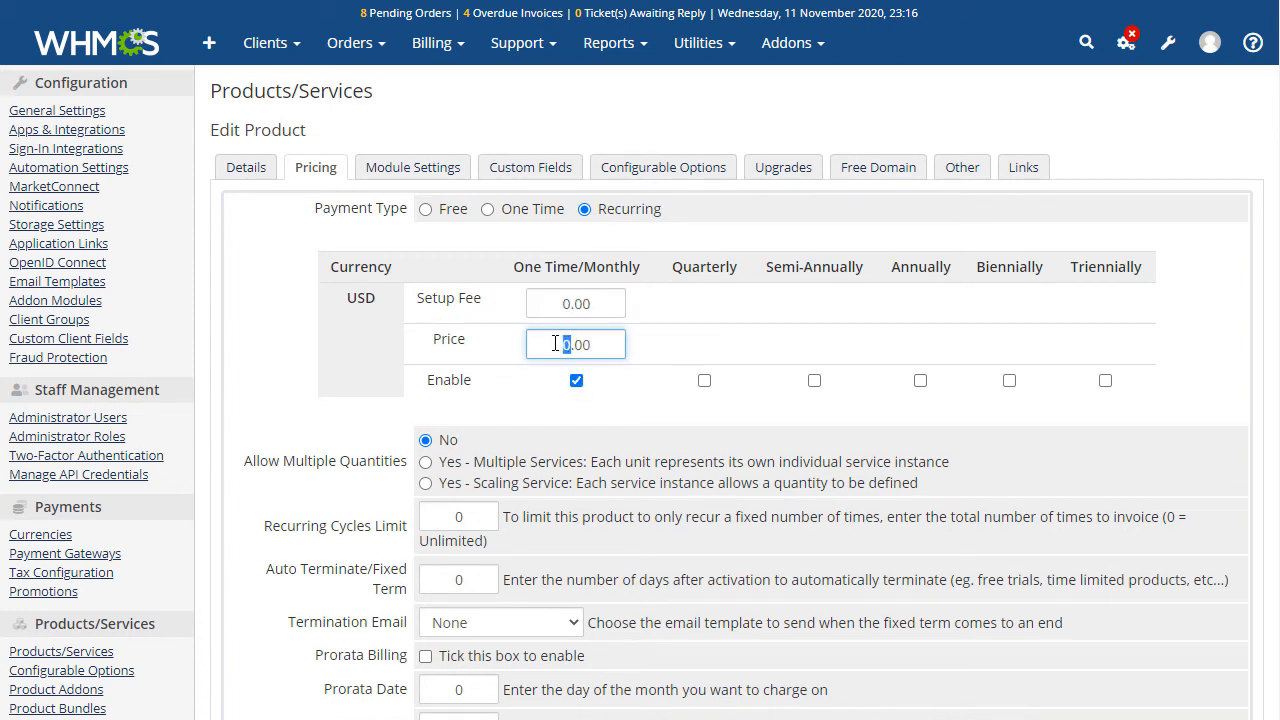
{"action": "type", "text": "1"}
Keep cPanel as the product's module and assign the Hosting Standard WHM package to it.
{"action": "left_click", "coordinate": [413, 168]}
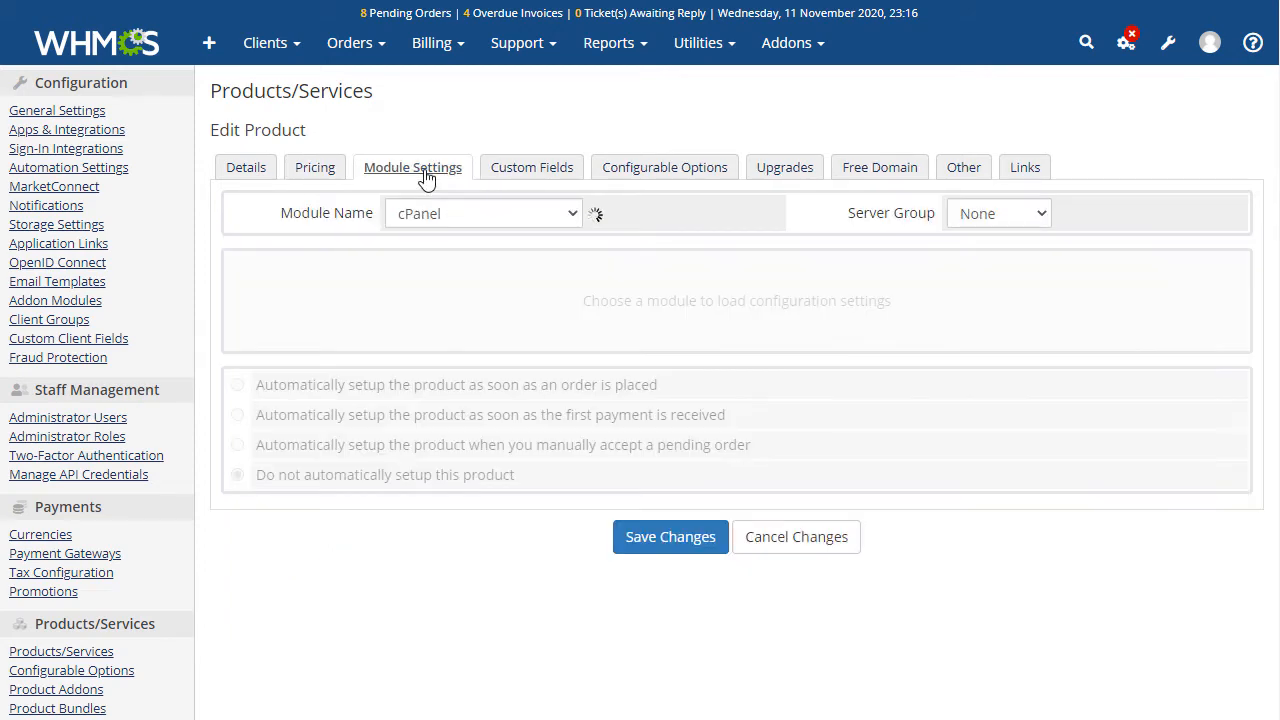
{"action": "left_click", "coordinate": [460, 213]}
{"action": "left_click", "coordinate": [460, 213]}
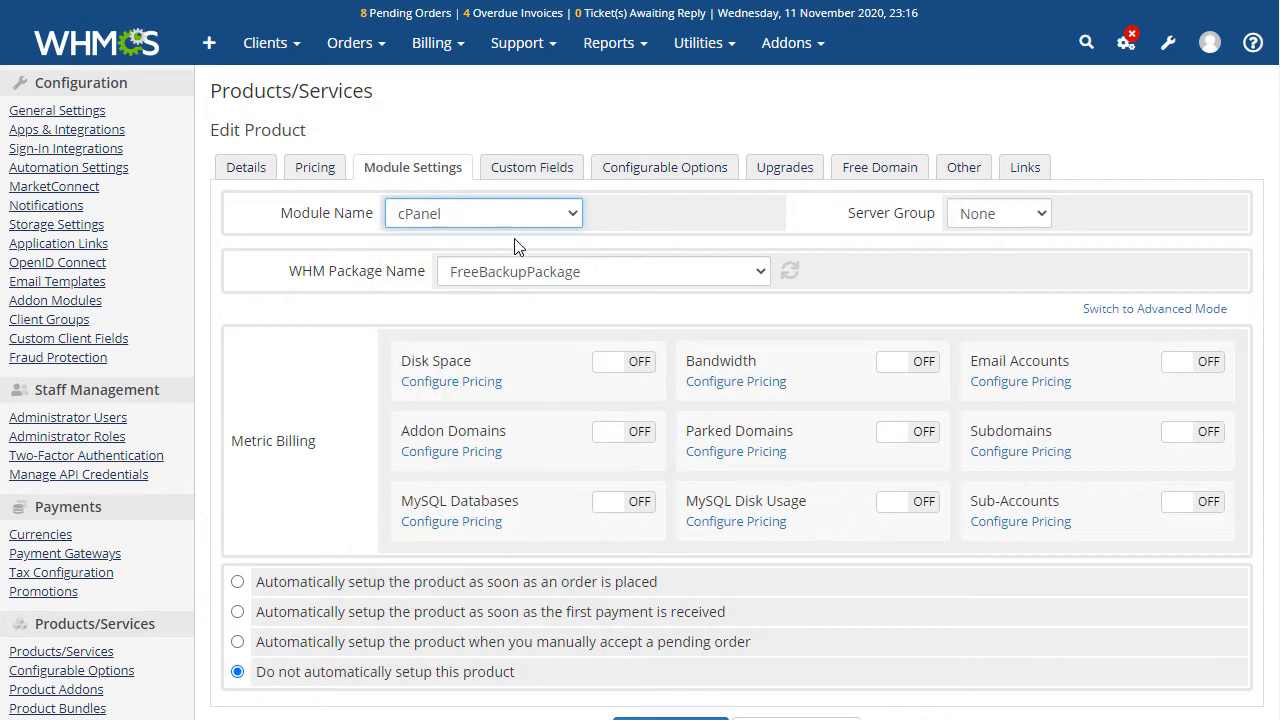
{"action": "left_click", "coordinate": [640, 272]}
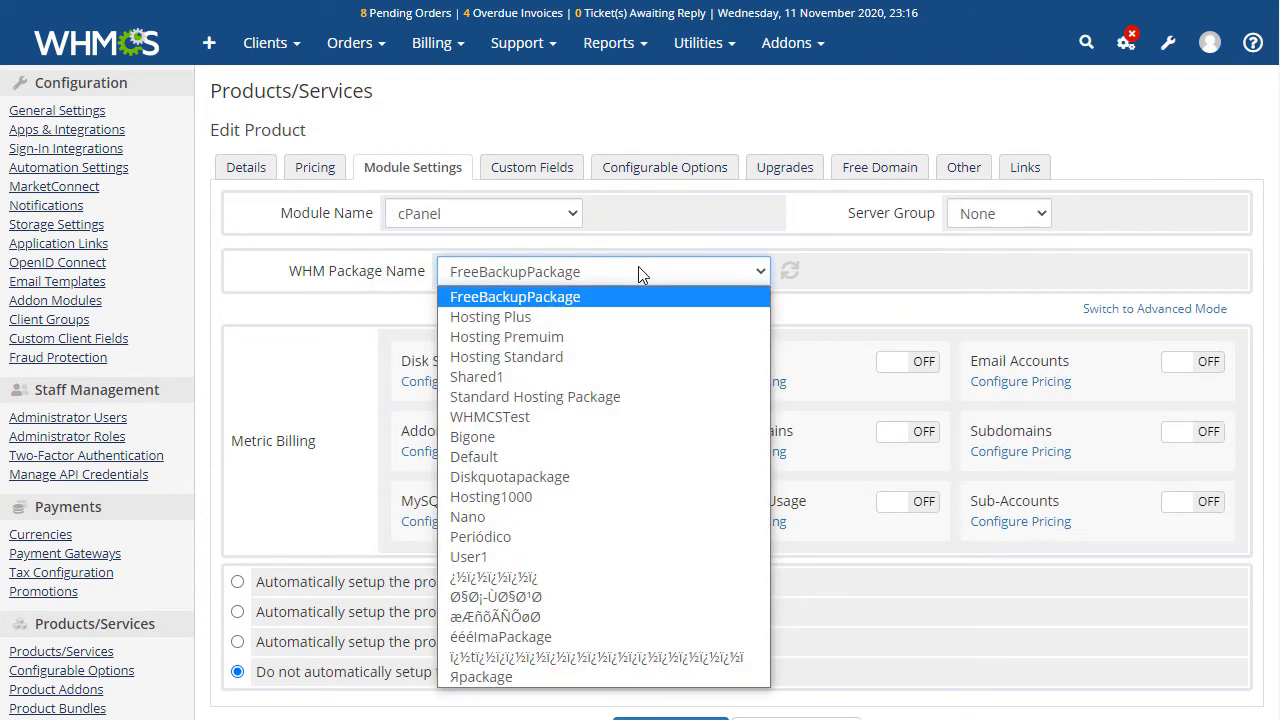
{"action": "left_click", "coordinate": [547, 358]}
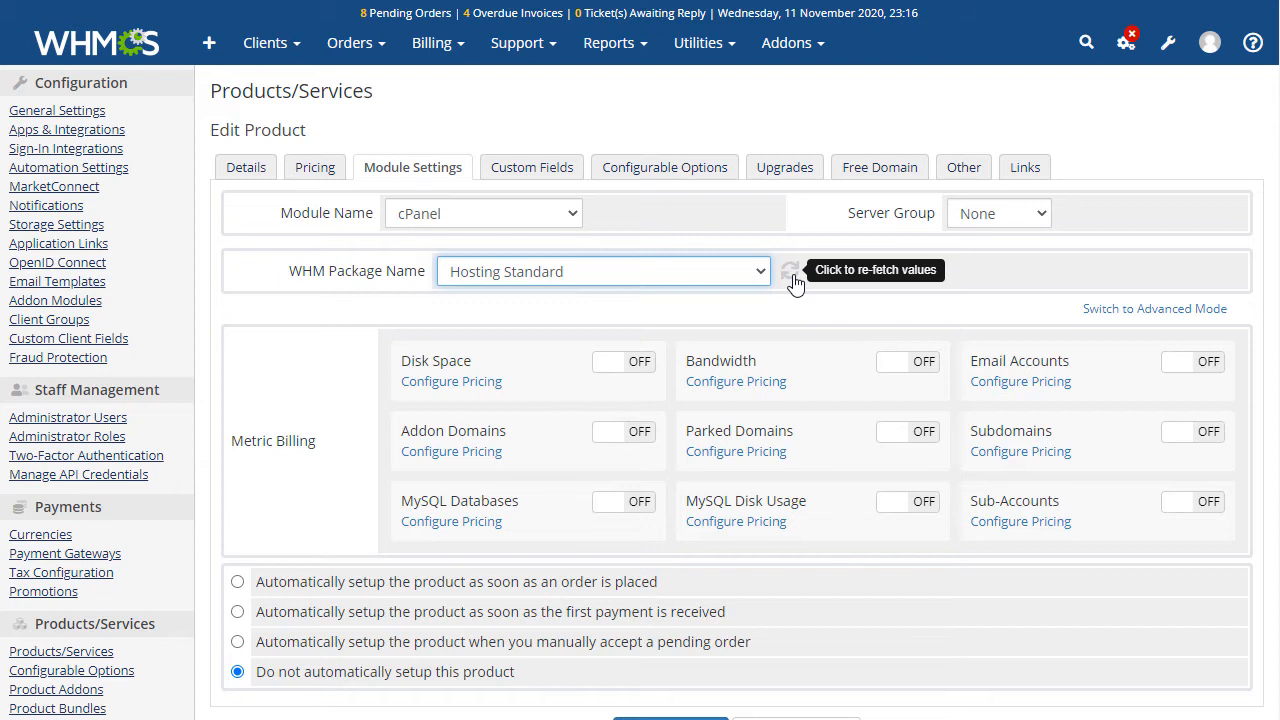
Enable disk space metric billing for the Hosting Standard product and save 3 GB as the included quantity.
{"action": "left_click", "coordinate": [627, 368]}
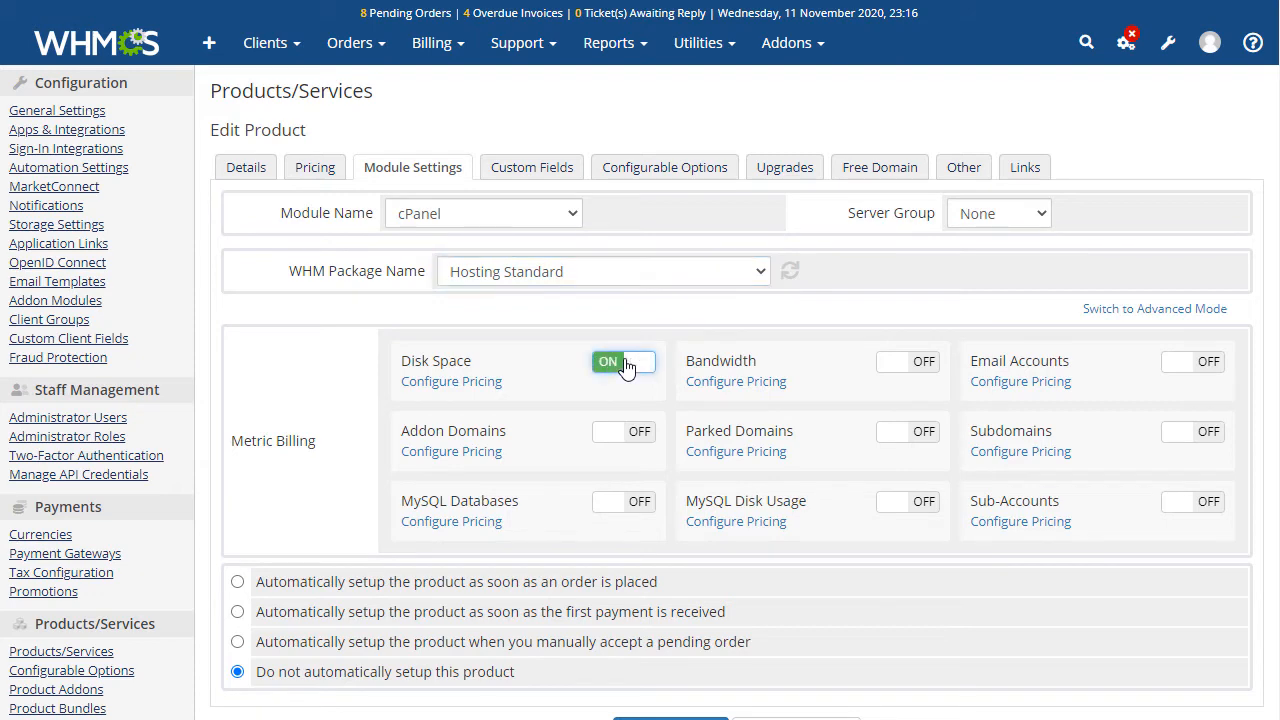
{"action": "left_click", "coordinate": [468, 386]}
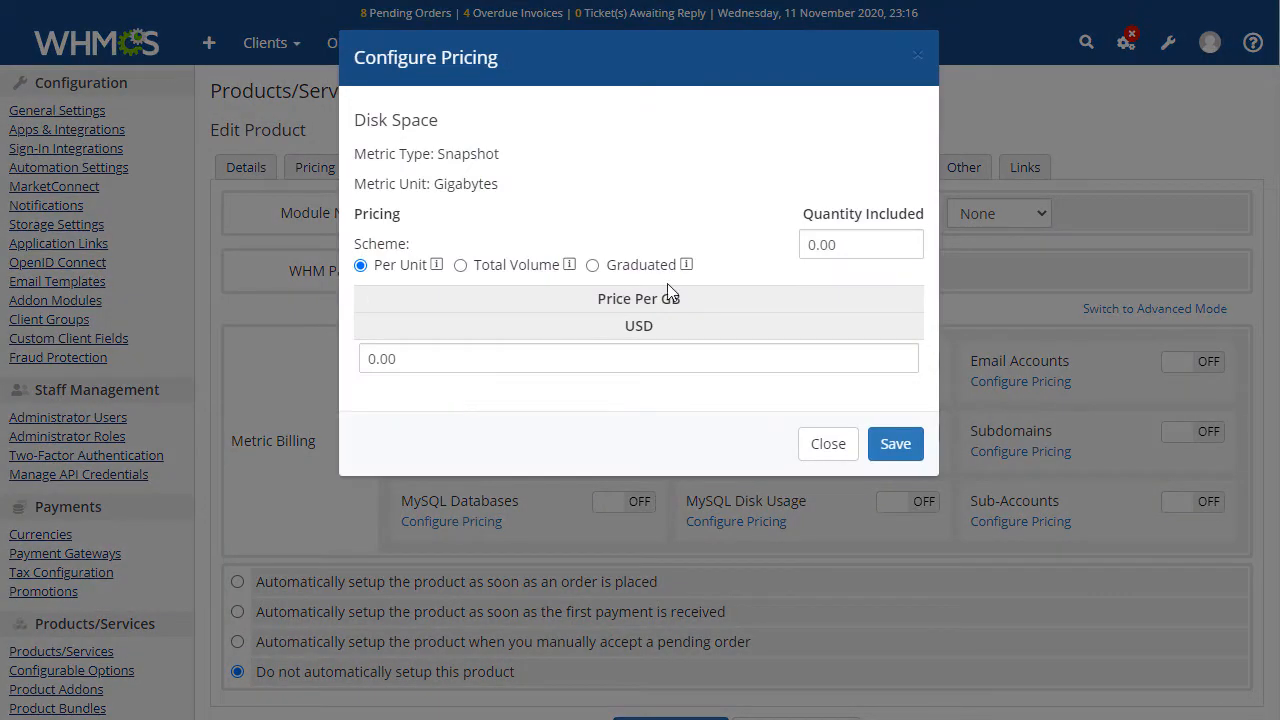
{"action": "left_click_drag", "start_coordinate": [809, 243], "coordinate": [818, 243]}
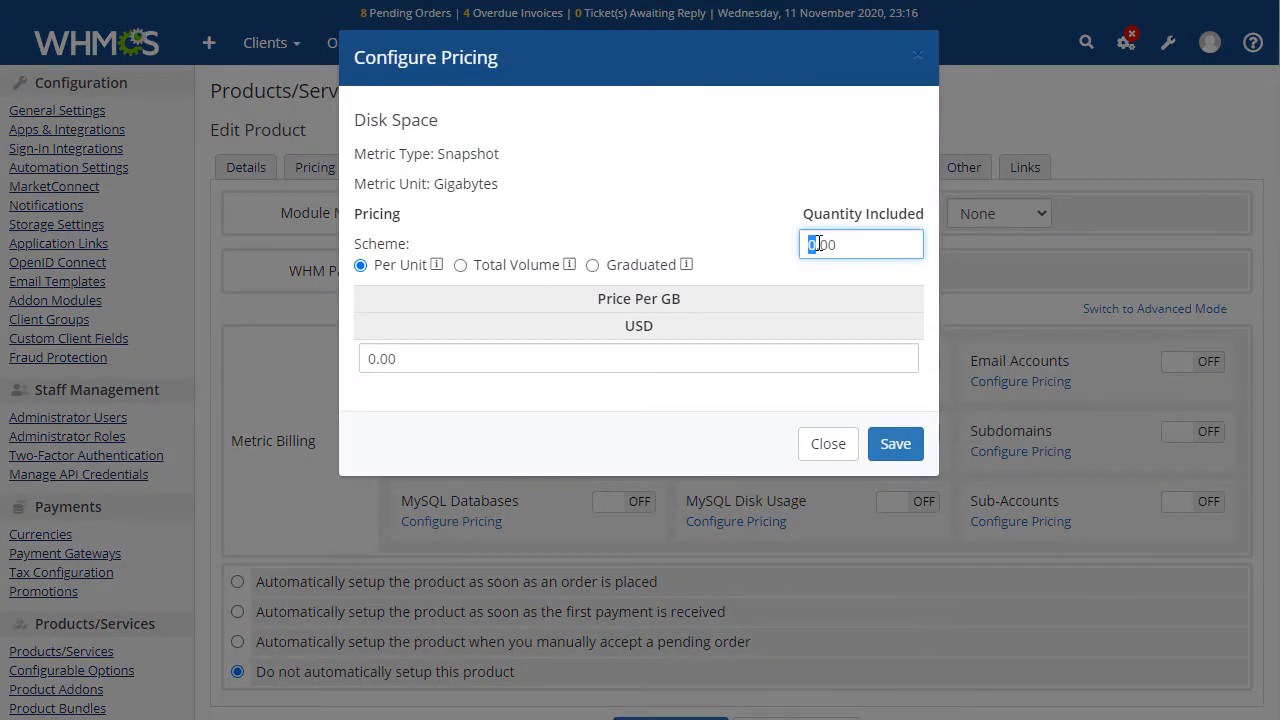
{"action": "type", "text": "3"}
{"action": "left_click", "coordinate": [894, 448]}
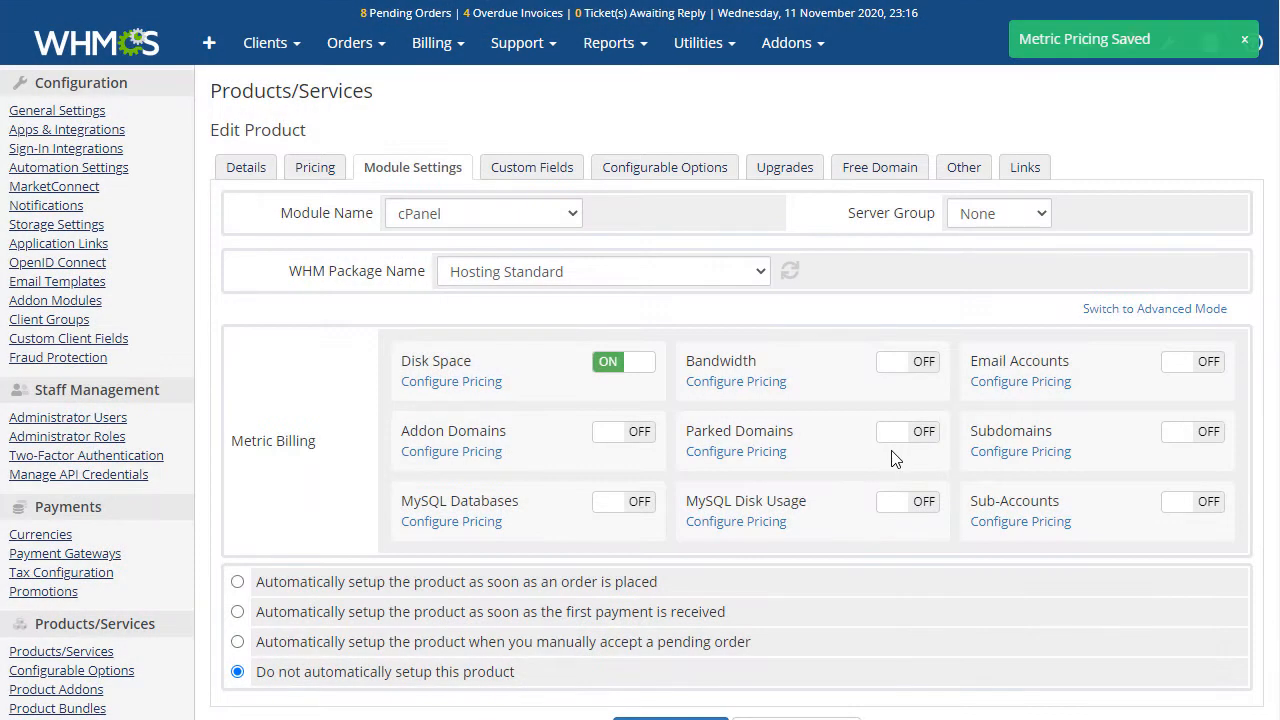
Make Hosting Standard set up automatically as soon as an order is placed, review the advanced module options, and save the product.
{"action": "left_click", "coordinate": [237, 582]}
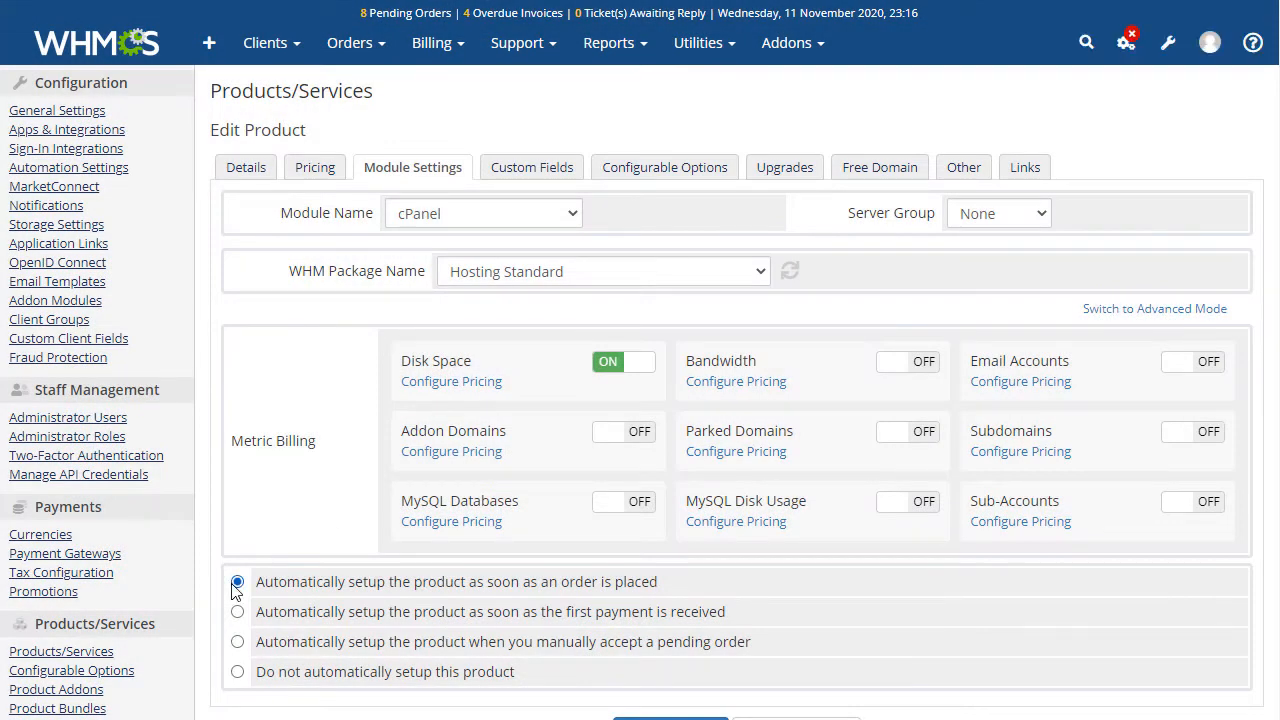
{"action": "left_click", "coordinate": [1125, 312]}
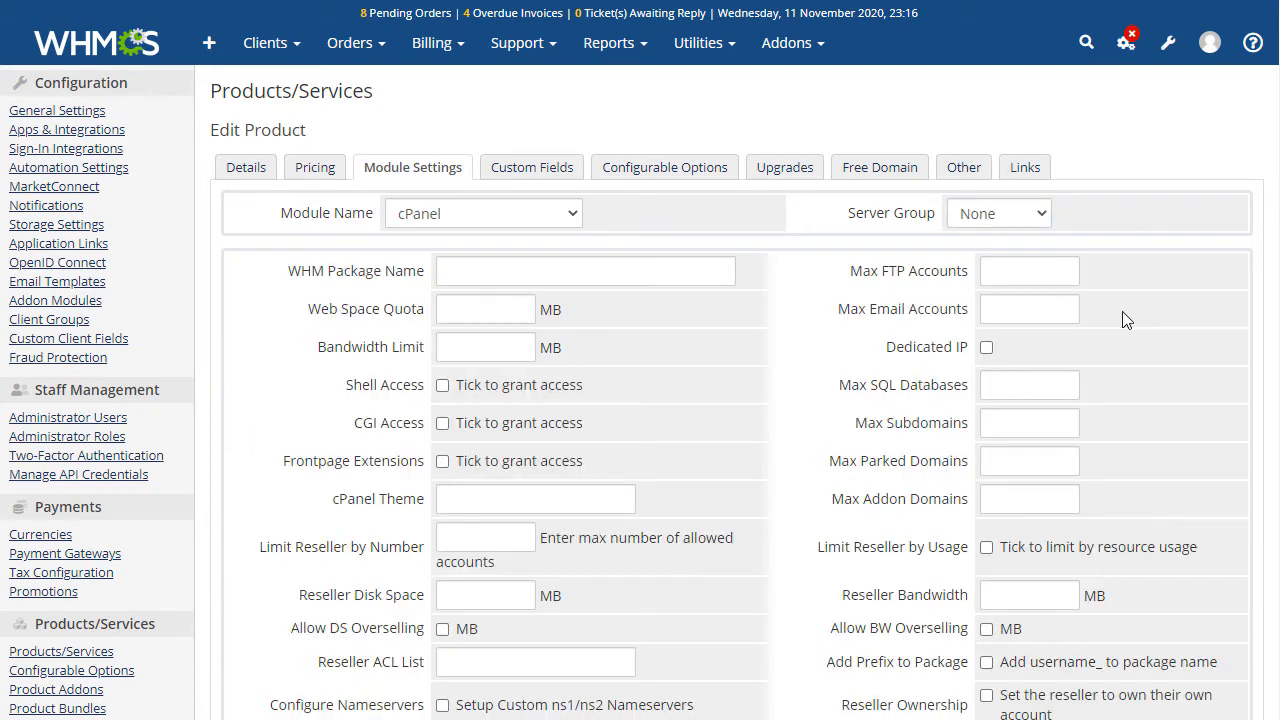
{"action": "scroll", "coordinate": [1120, 340], "scroll_direction": "down", "scroll_amount": 2}
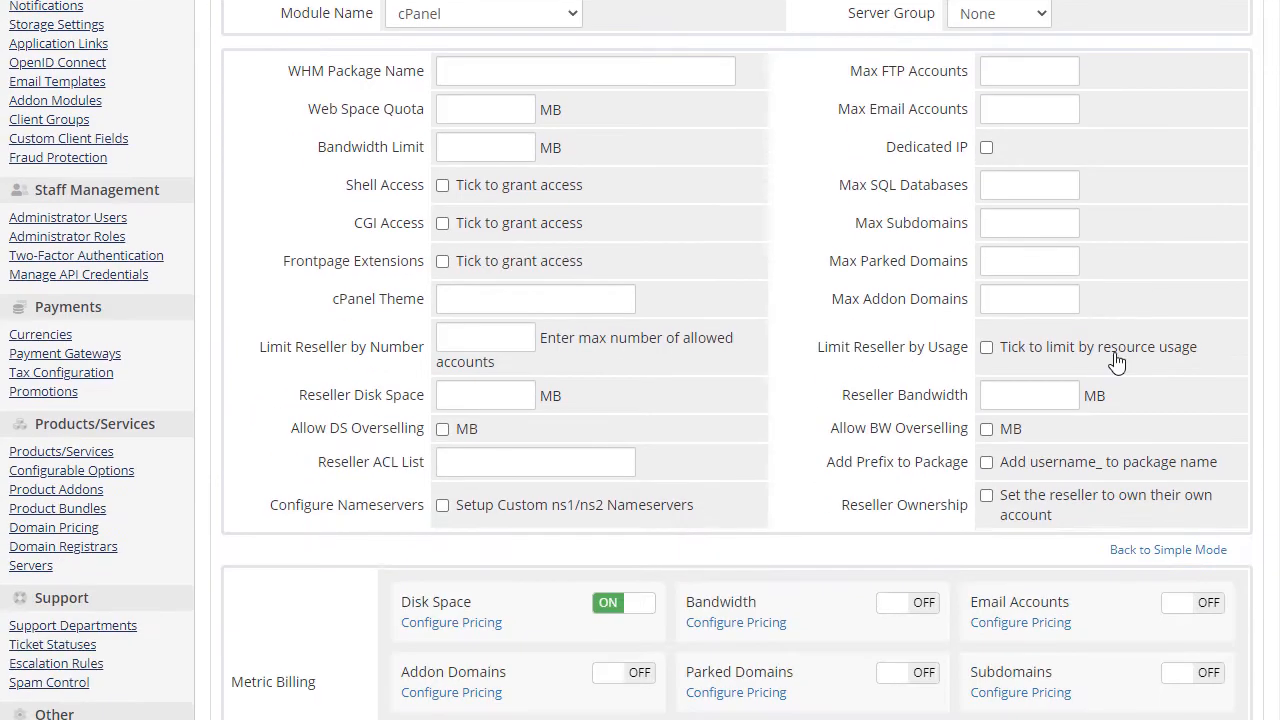
{"action": "left_click", "coordinate": [1152, 551]}
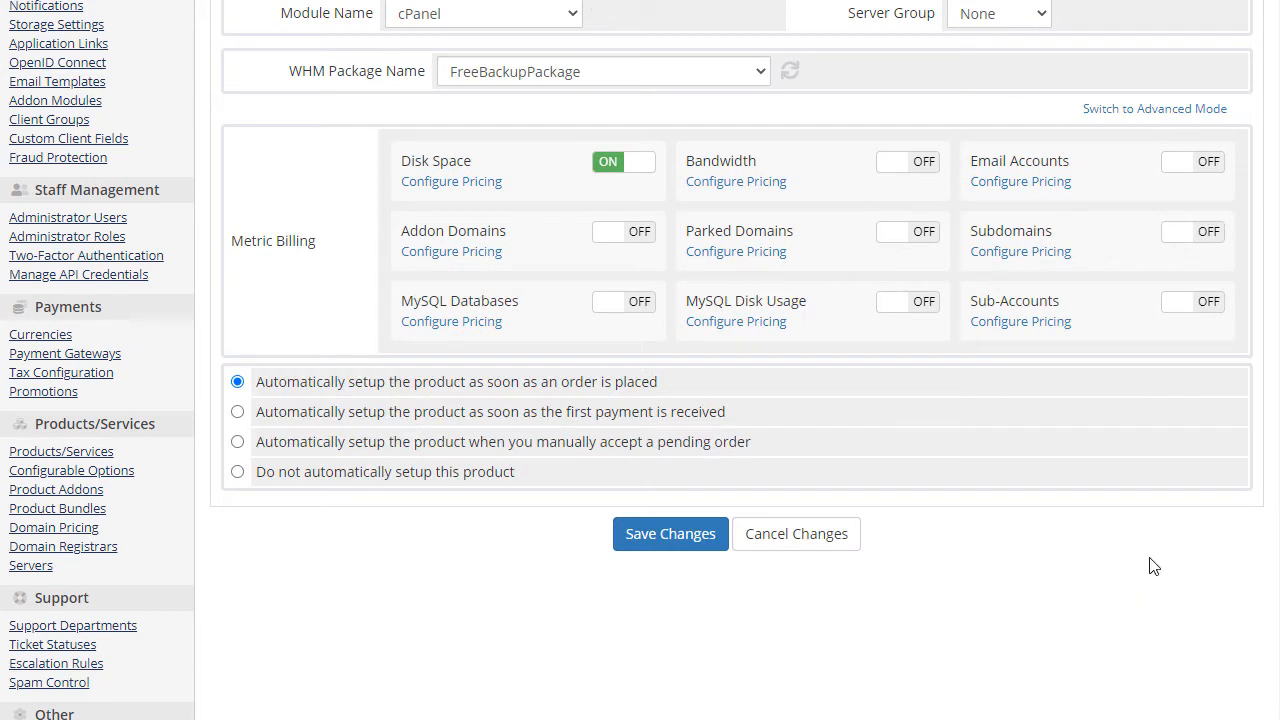
{"action": "left_click", "coordinate": [674, 540]}
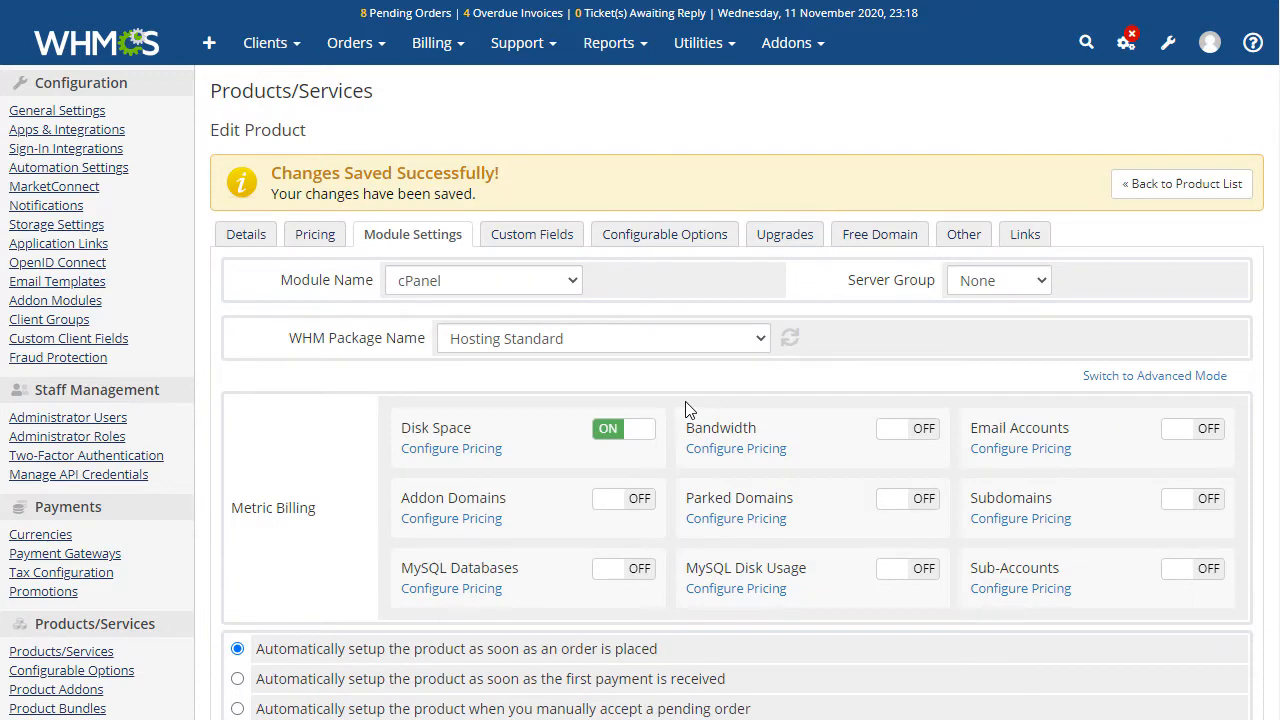
{"action": "left_click", "coordinate": [1166, 186]}
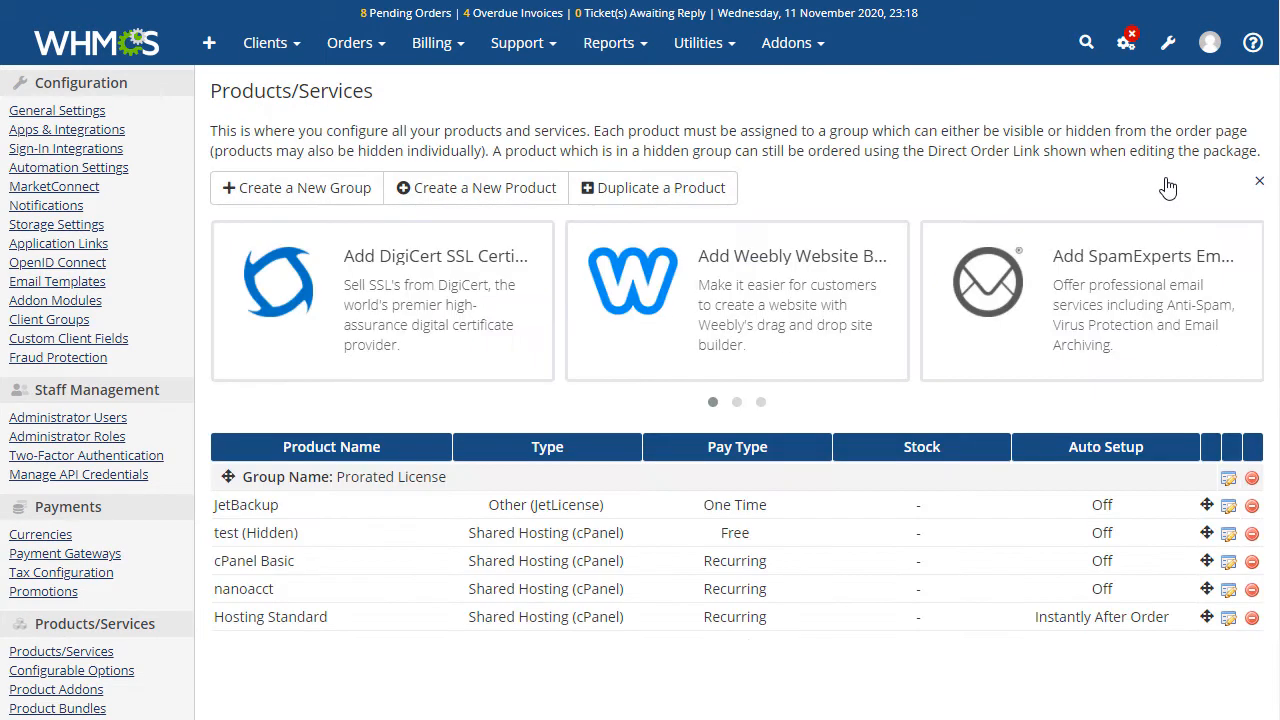
Create a non-hidden shared hosting product named Hosting Plus in the Prorated License group with the cPanel module.
{"action": "left_click", "coordinate": [457, 196]}
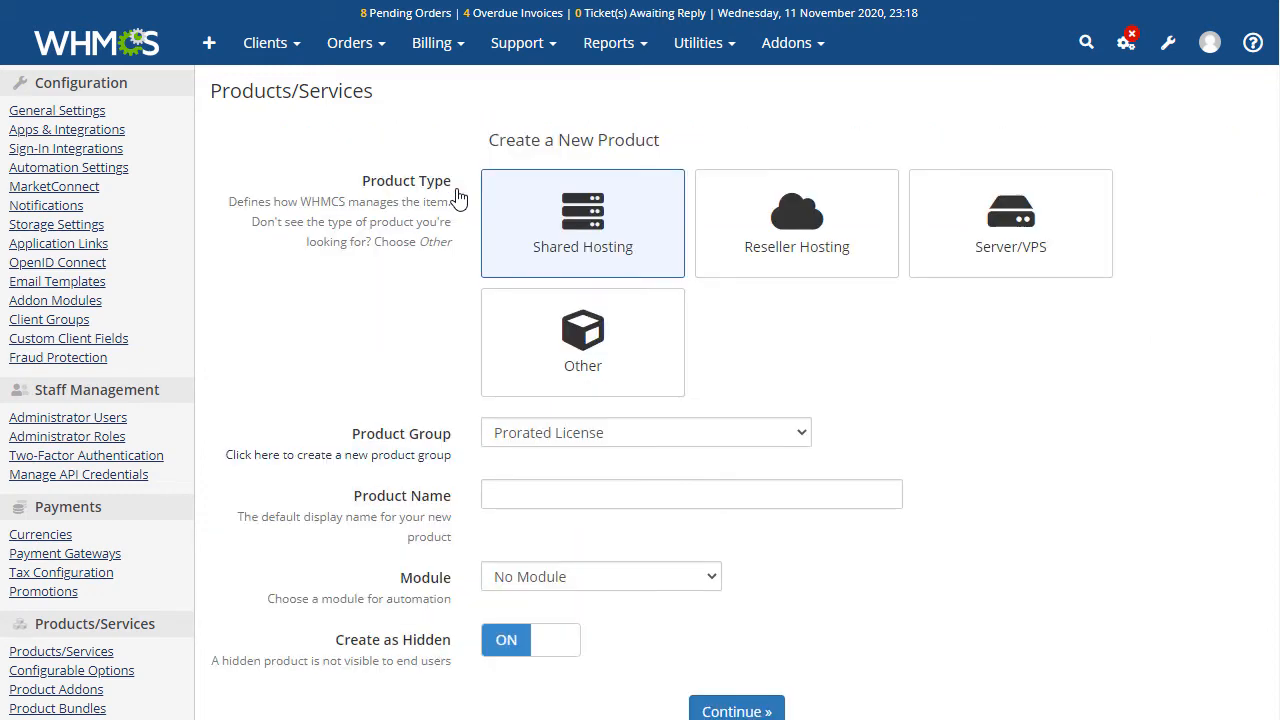
{"action": "left_click", "coordinate": [566, 489]}
{"action": "type", "text": "Hosting Plus"}
{"action": "left_click", "coordinate": [627, 570]}
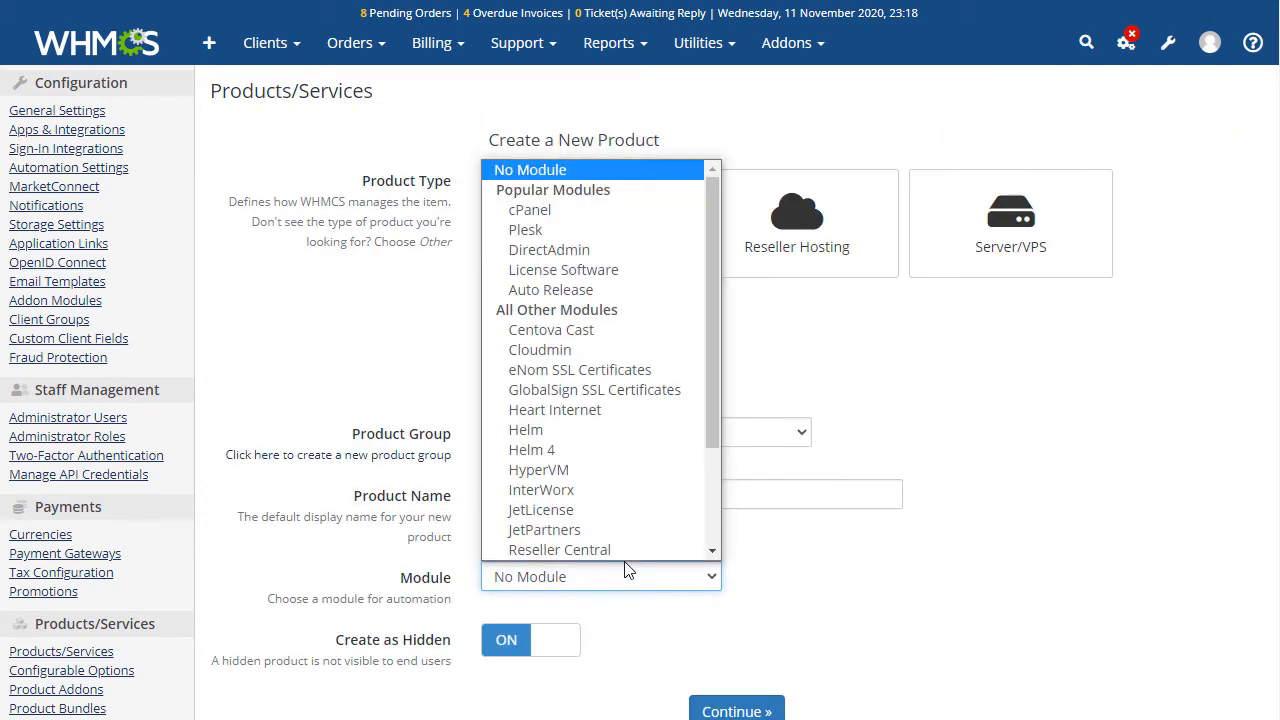
{"action": "left_click", "coordinate": [529, 209]}
{"action": "left_click", "coordinate": [527, 645]}
{"action": "left_click", "coordinate": [750, 712]}
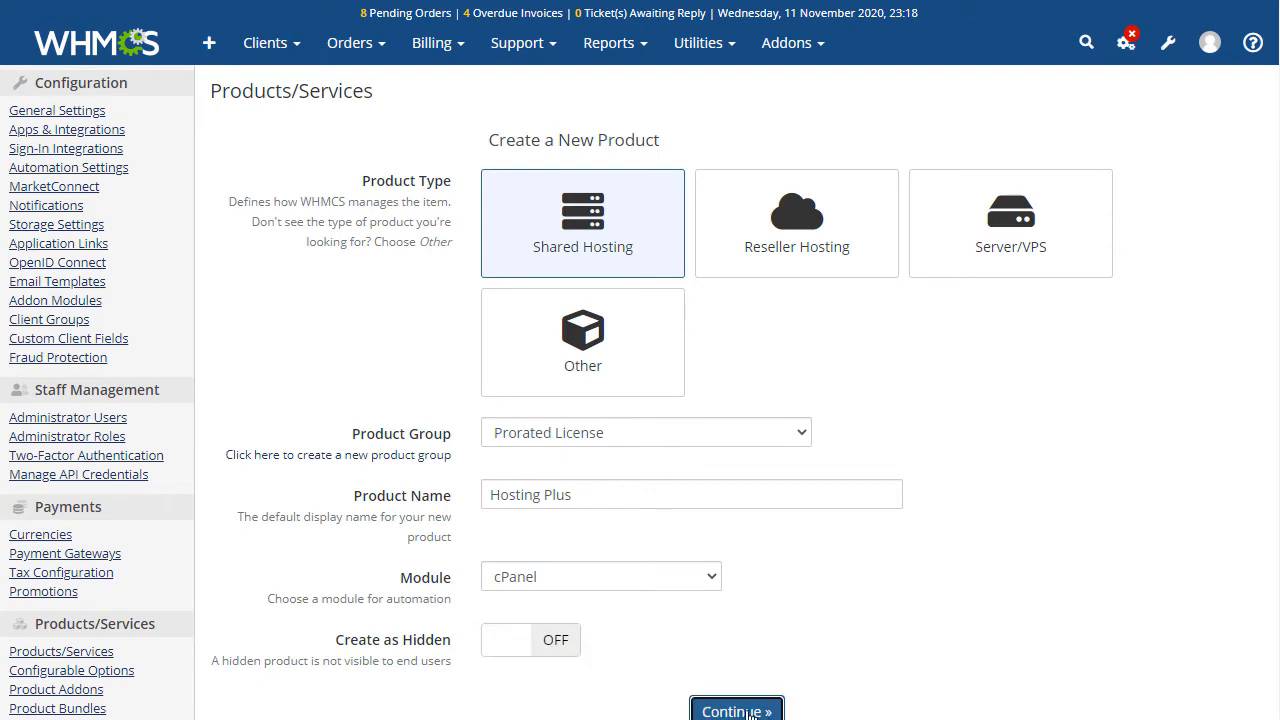
Make the Hosting Plus payment type recurring and enable monthly billing at a price of 5.00 USD.
{"action": "left_click", "coordinate": [584, 209]}
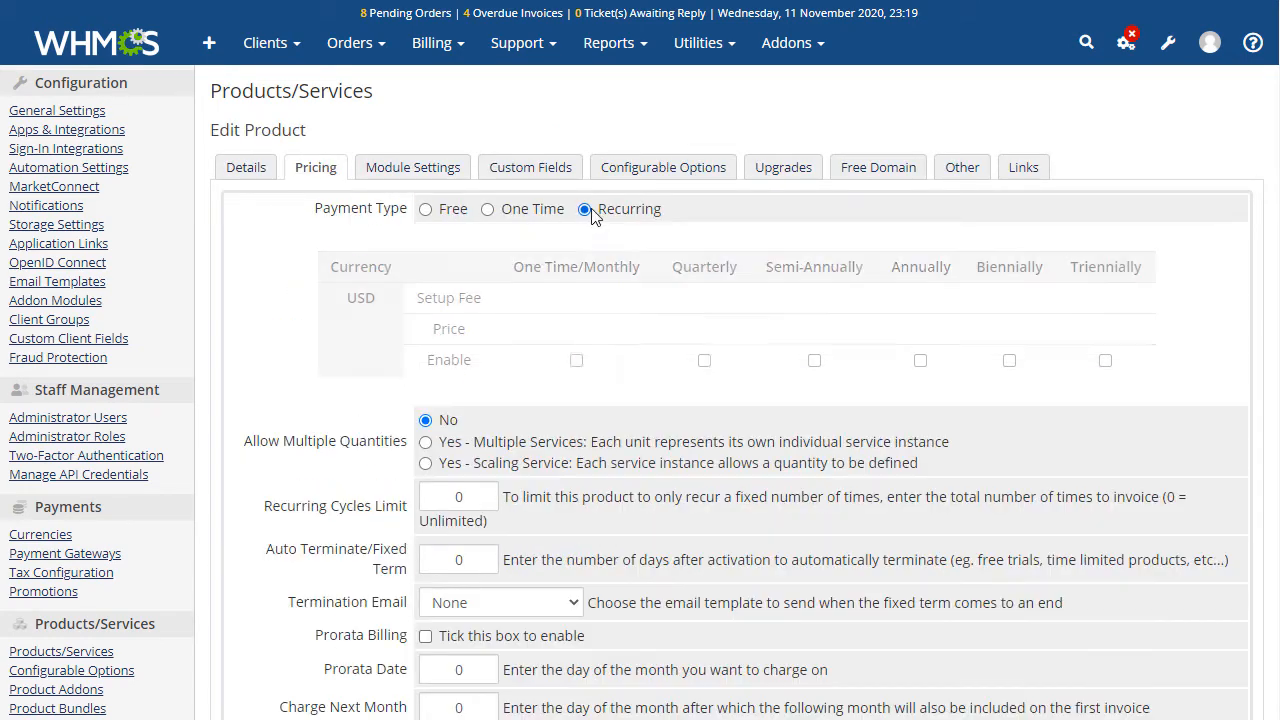
{"action": "left_click", "coordinate": [575, 361]}
{"action": "left_click", "coordinate": [567, 345]}
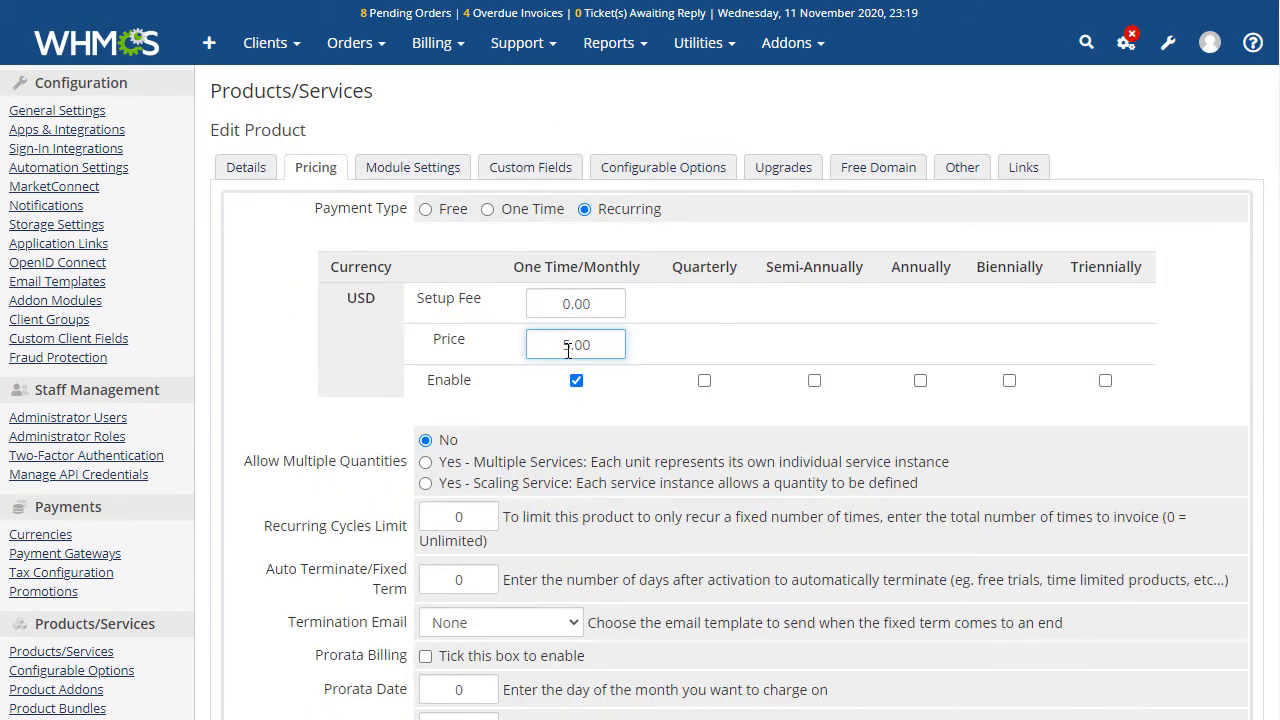
Assign the Hosting Plus WHM package to the product in its module settings.
{"action": "left_click", "coordinate": [420, 170]}
{"action": "left_click", "coordinate": [557, 274]}
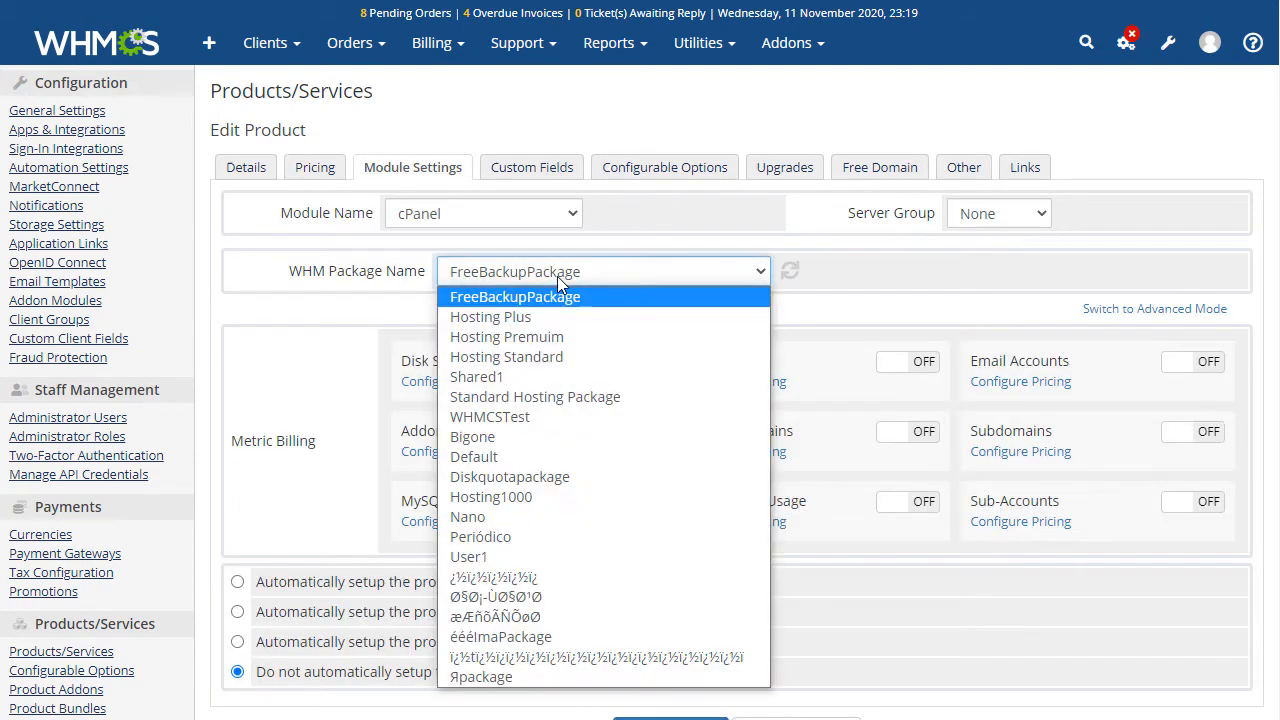
{"action": "left_click", "coordinate": [562, 311]}
Enable disk space metric billing for Hosting Plus and save 2.50 GB as the included quantity.
{"action": "left_click", "coordinate": [610, 361]}
{"action": "left_click", "coordinate": [470, 385]}
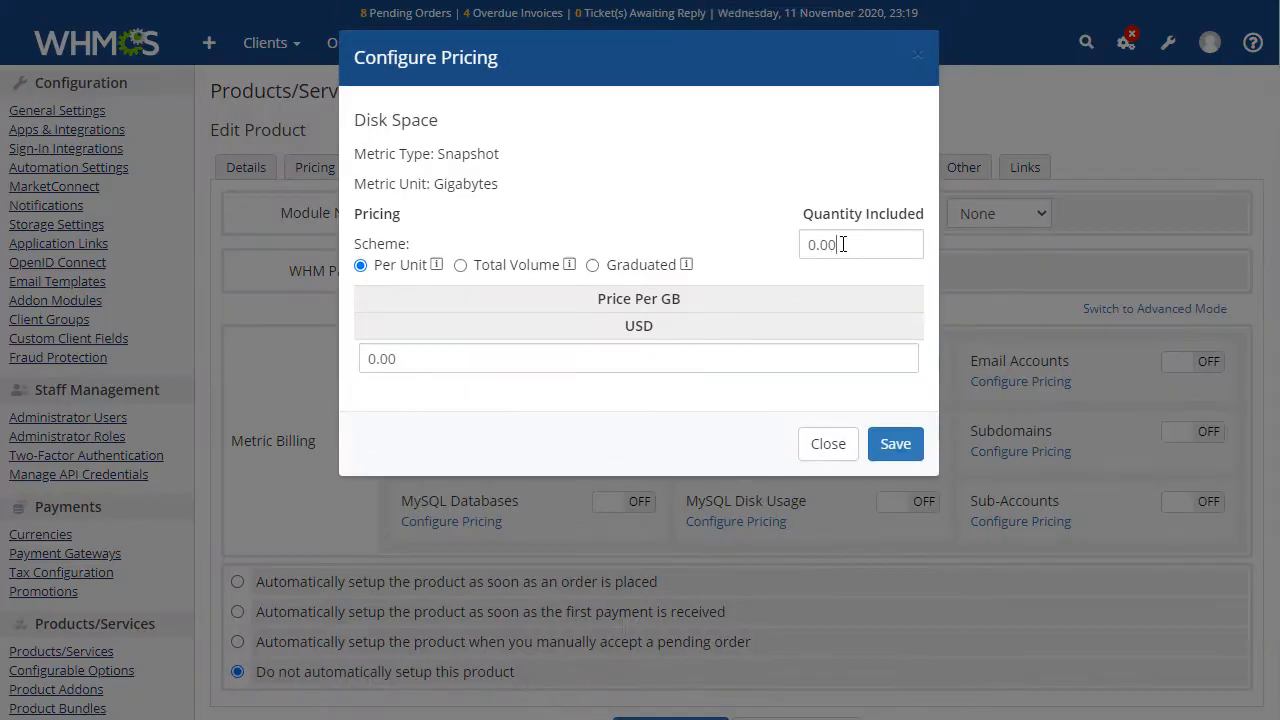
{"action": "left_click_drag", "start_coordinate": [844, 244], "coordinate": [757, 252]}
{"action": "type", "text": "2.50"}
{"action": "left_click", "coordinate": [895, 443]}
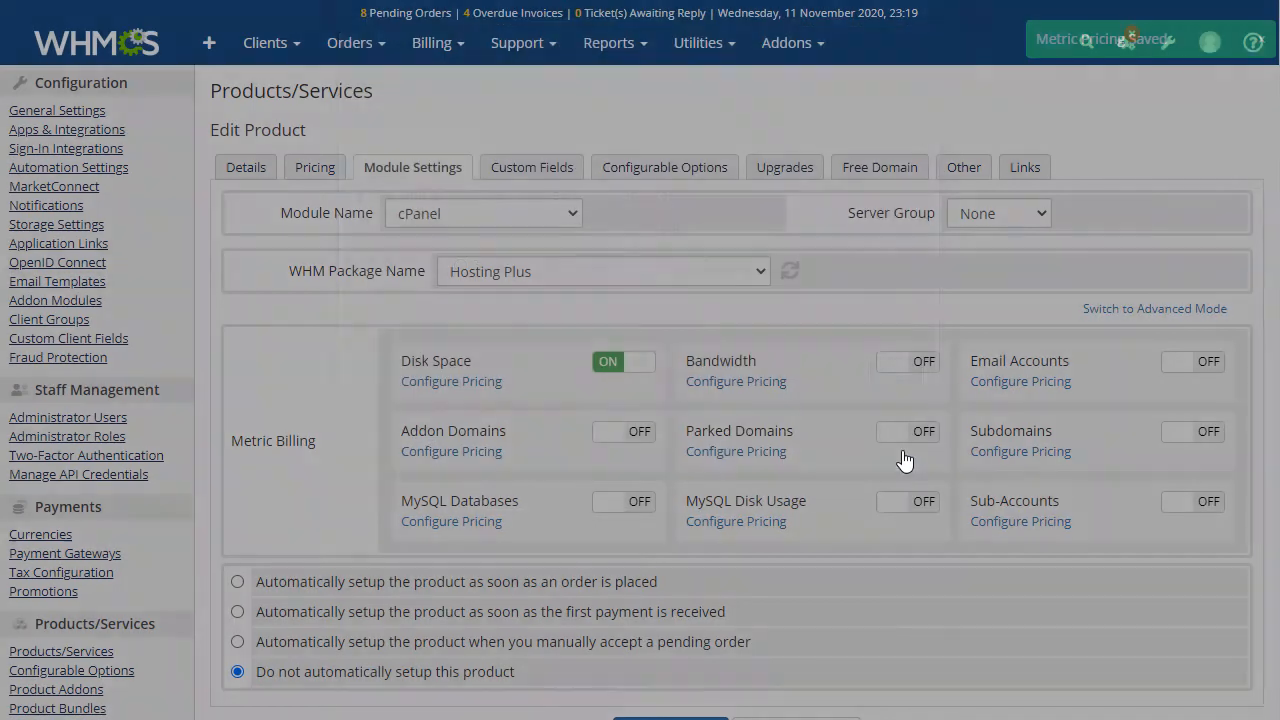
Make Hosting Plus set up automatically as soon as an order is placed, then save it and return to the product list.
{"action": "scroll", "coordinate": [880, 451], "scroll_direction": "down", "scroll_amount": 4}
{"action": "left_click", "coordinate": [449, 185]}
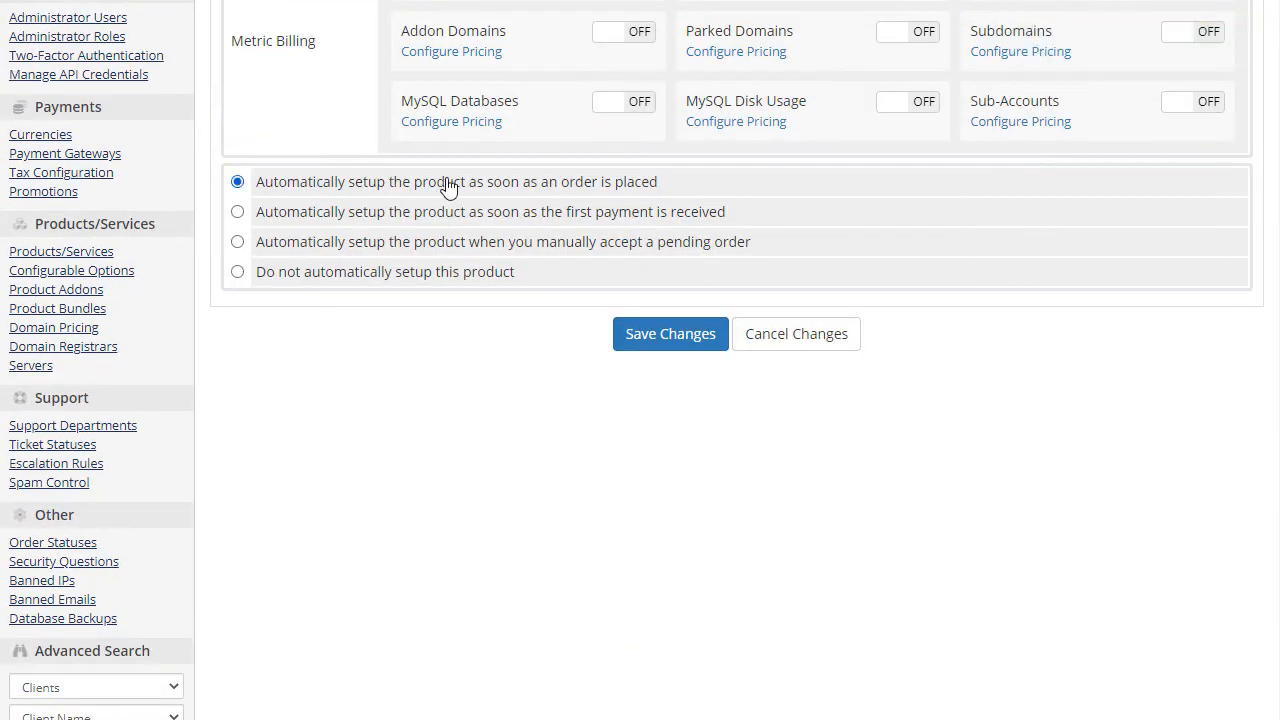
{"action": "left_click", "coordinate": [661, 338]}
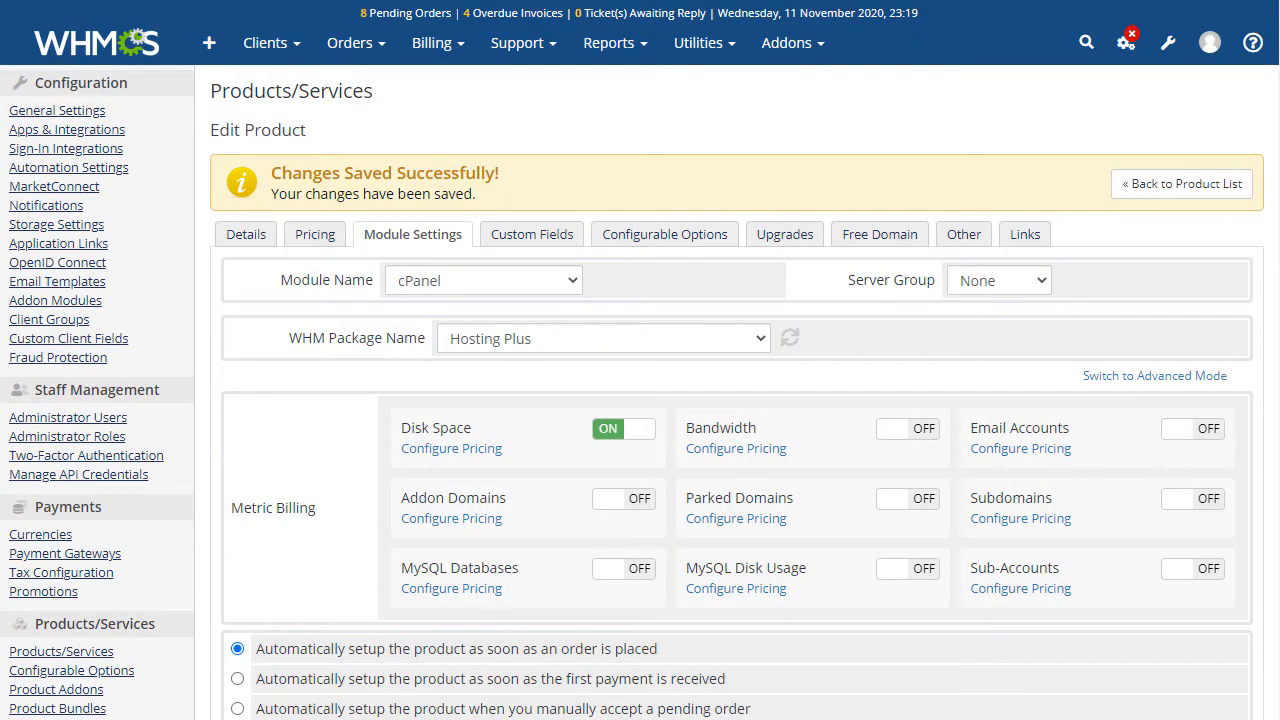
{"action": "left_click", "coordinate": [1158, 188]}
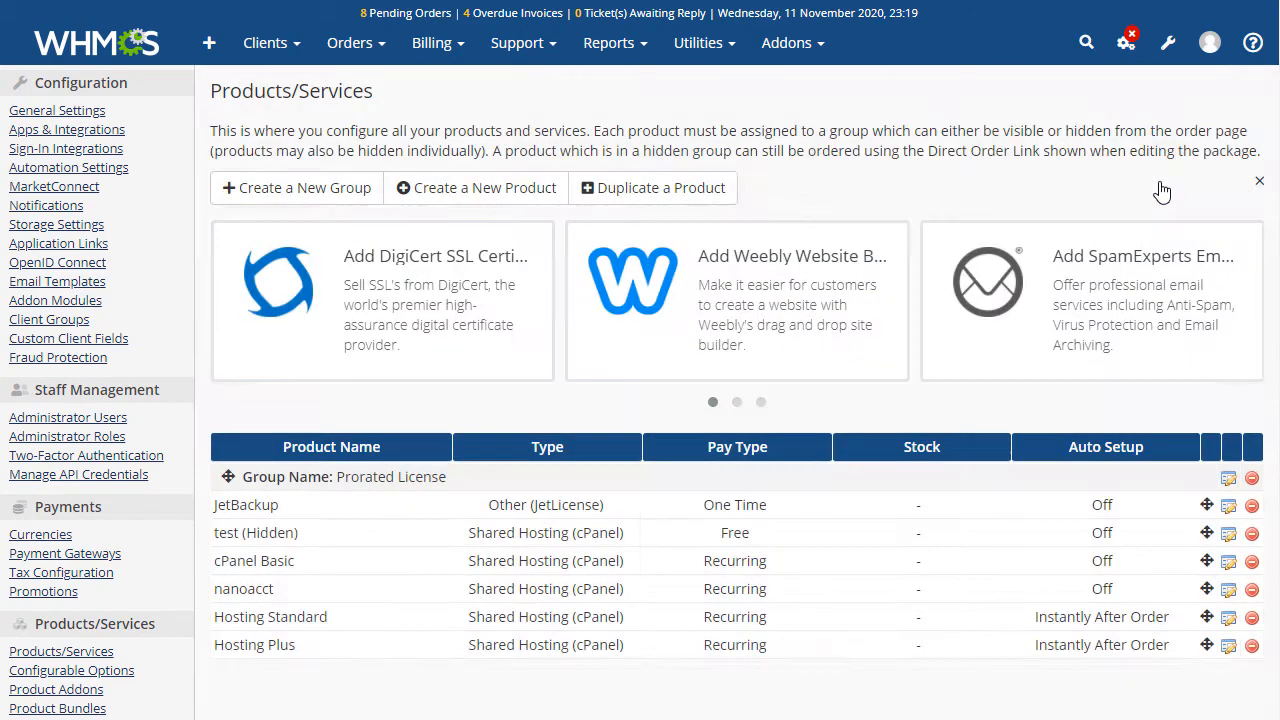
Create a non-hidden shared hosting product named Hosting Premium in the Prorated License group with the cPanel module.
{"action": "left_click", "coordinate": [460, 197]}
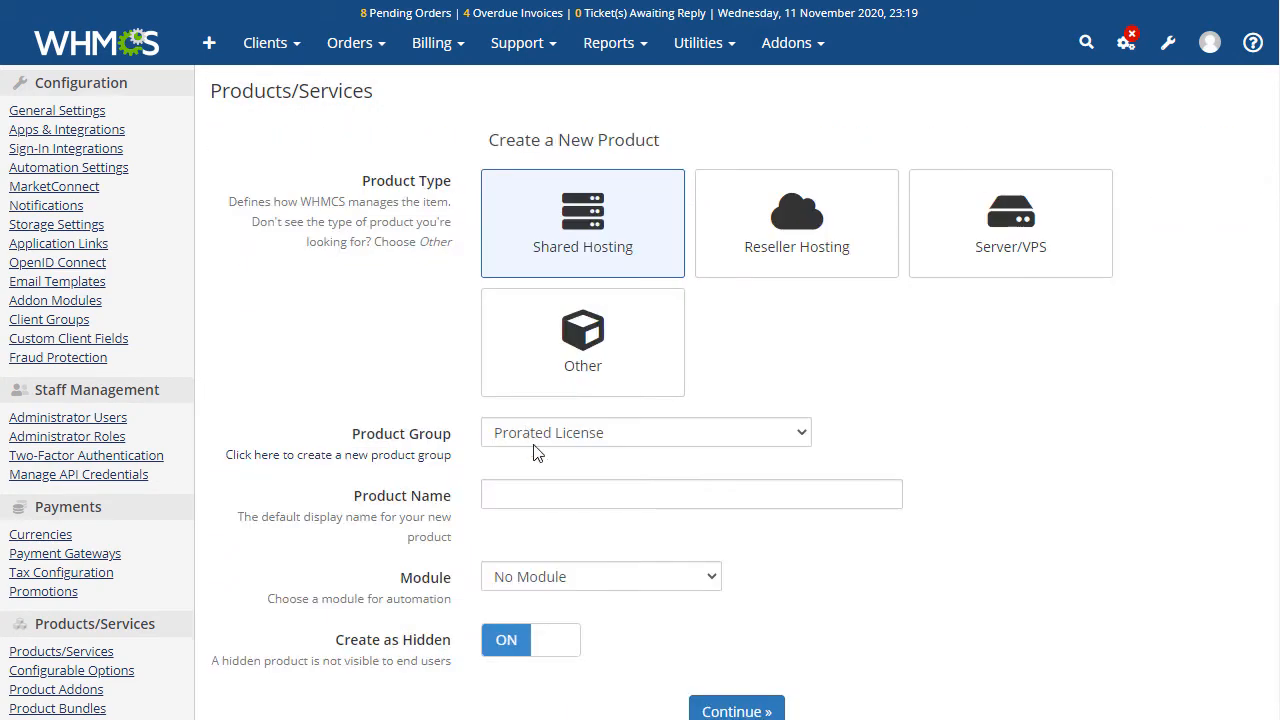
{"action": "left_click", "coordinate": [532, 500]}
{"action": "type", "text": "Hosting Premium"}
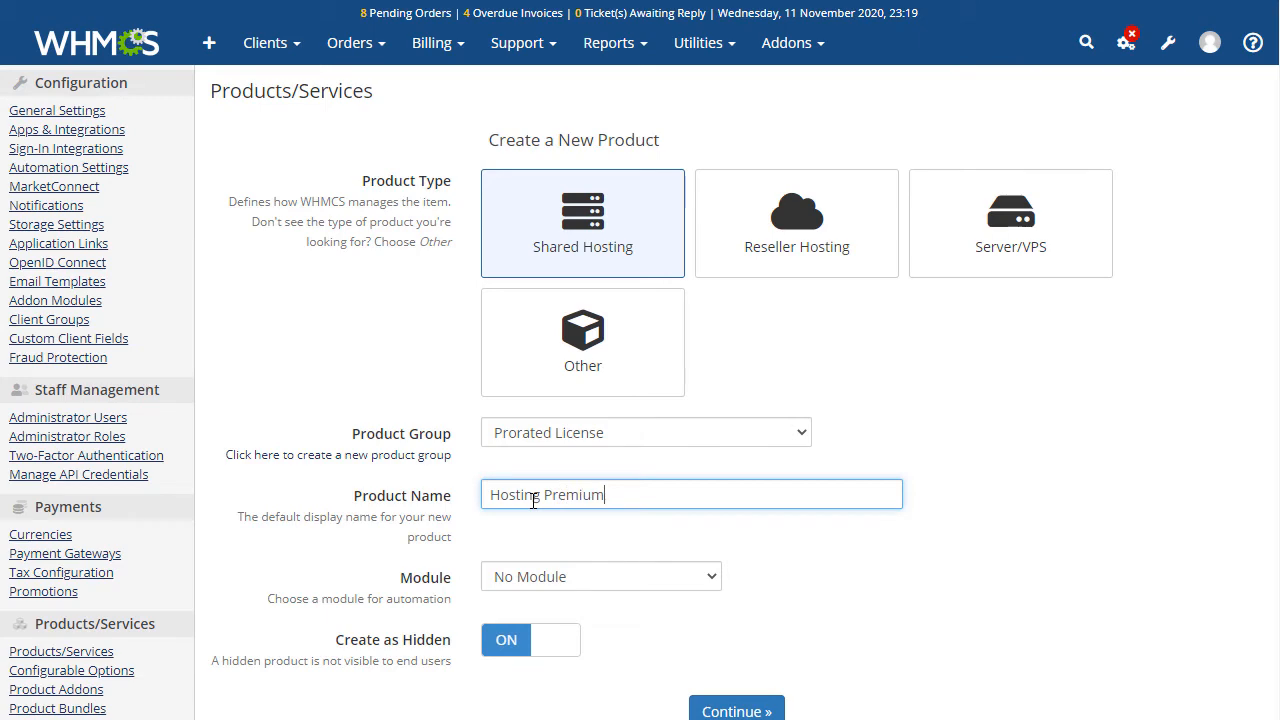
{"action": "left_click", "coordinate": [533, 578]}
{"action": "left_click", "coordinate": [515, 209]}
{"action": "left_click", "coordinate": [555, 640]}
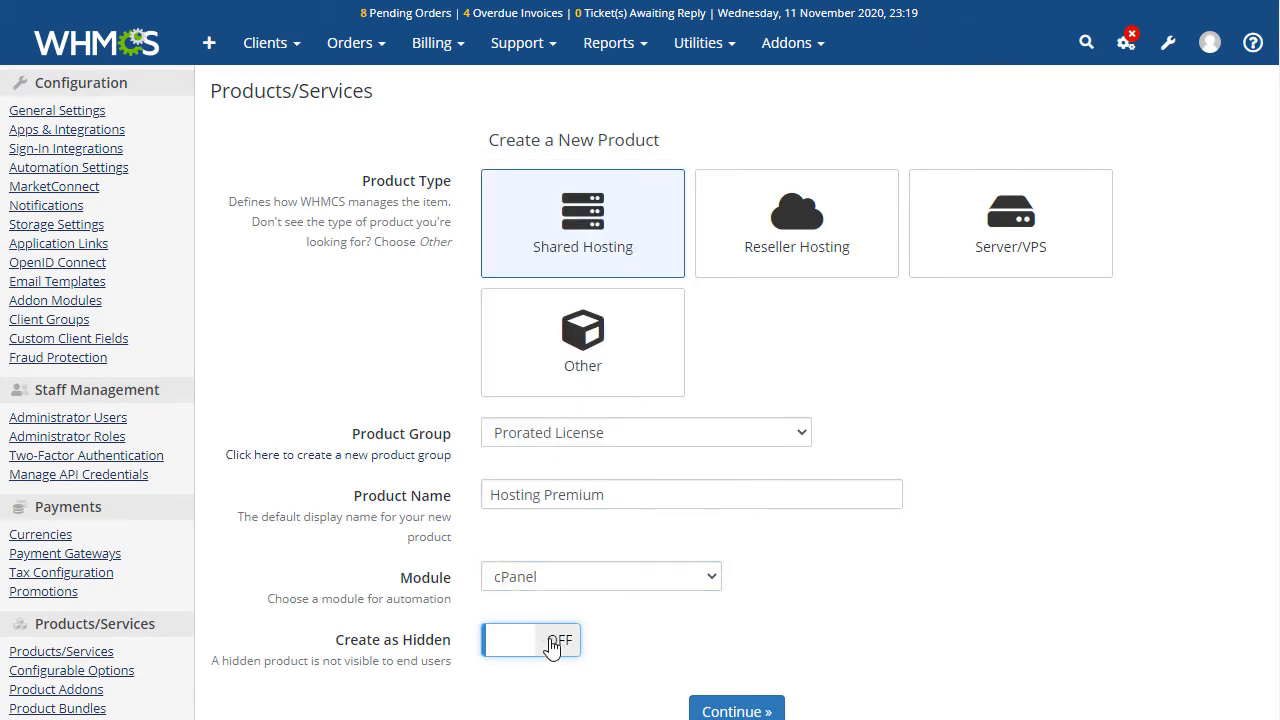
{"action": "left_click", "coordinate": [736, 711]}
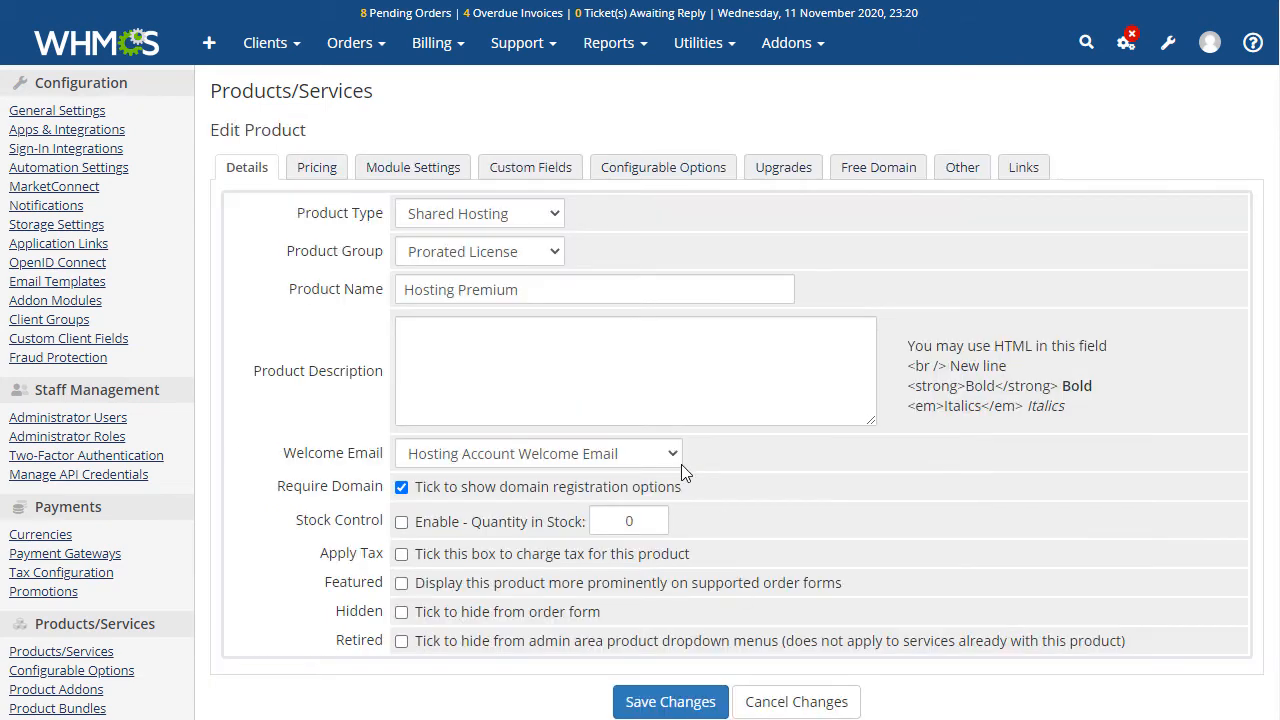
Make the Hosting Premium payment type recurring and enable monthly billing at a price of 15.00 USD.
{"action": "left_click", "coordinate": [318, 167]}
{"action": "left_click", "coordinate": [584, 209]}
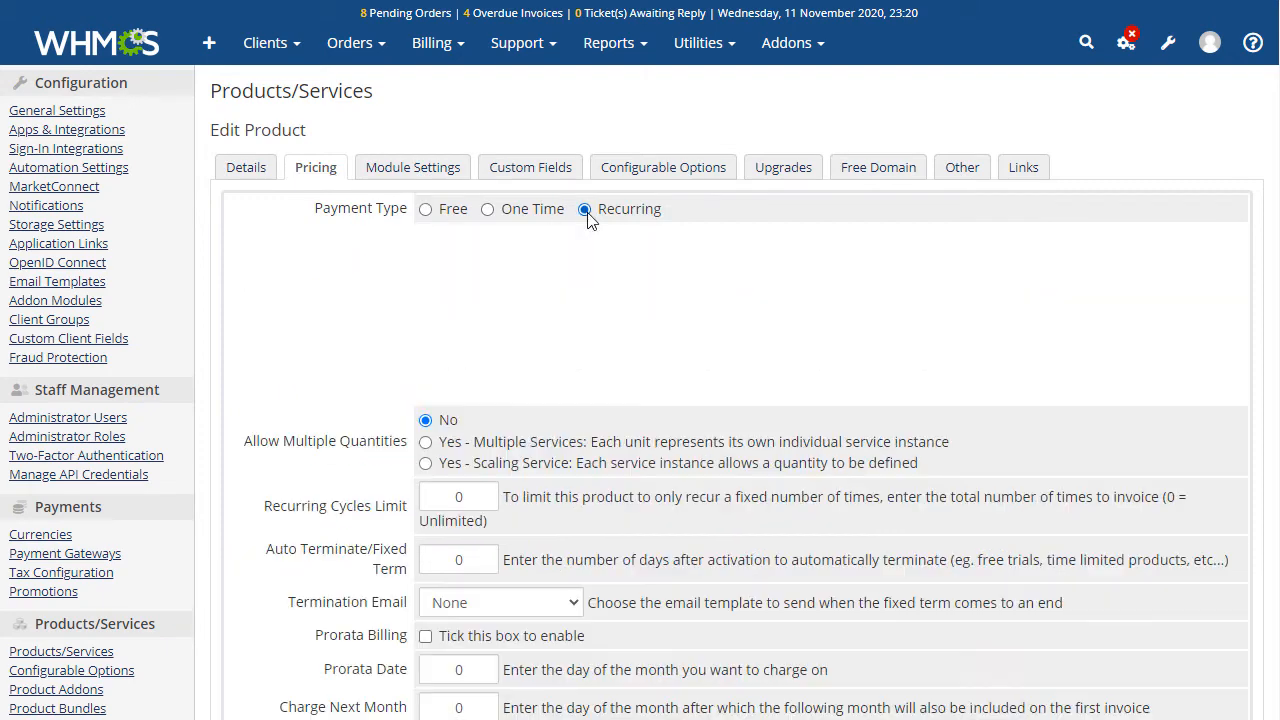
{"action": "left_click", "coordinate": [576, 360]}
{"action": "double_click", "coordinate": [575, 344]}
{"action": "type", "text": "15.00"}
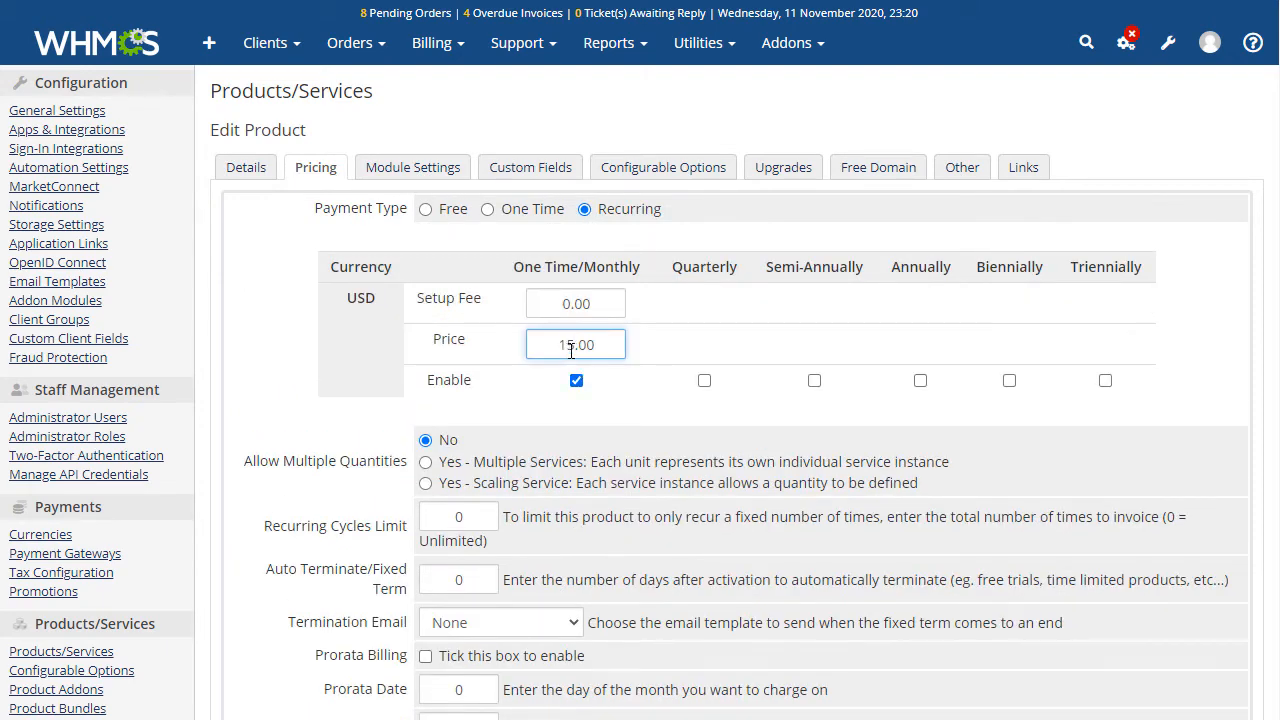
Assign the Hosting Premuim WHM package to the product in its module settings.
{"action": "left_click", "coordinate": [455, 175]}
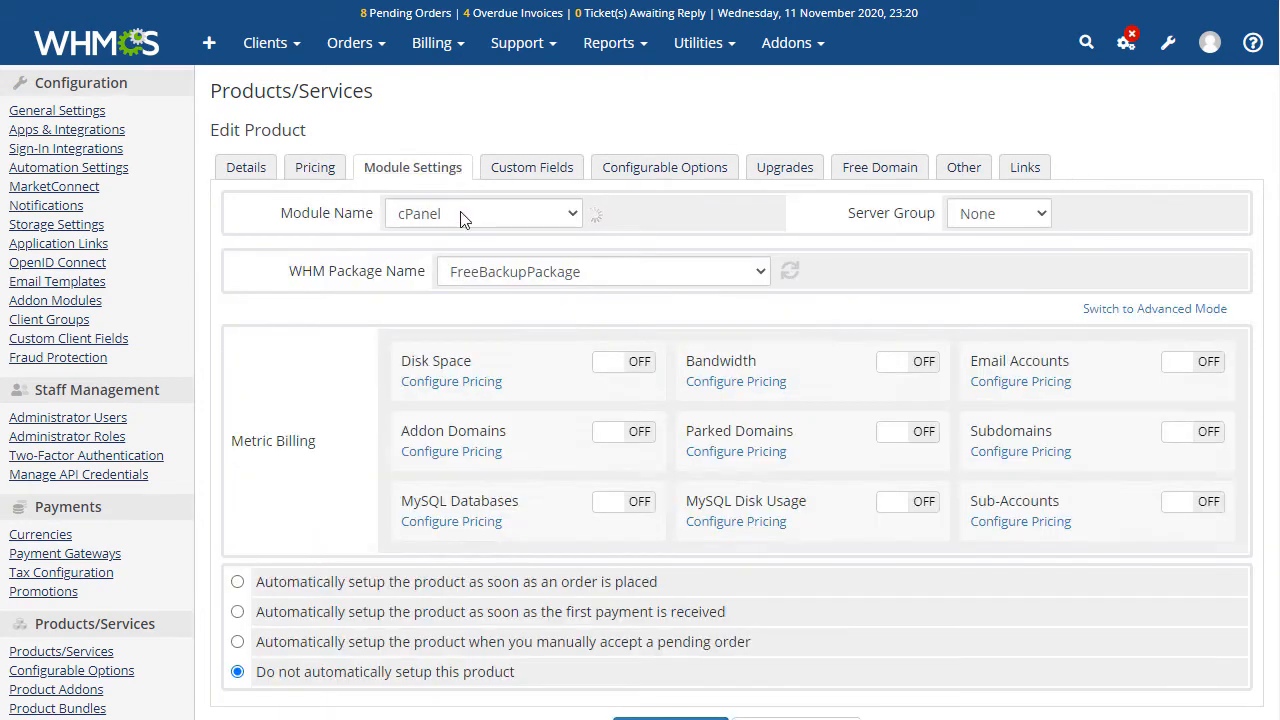
{"action": "left_click", "coordinate": [600, 271]}
{"action": "left_click", "coordinate": [540, 329]}
Enable disk space metric billing for Hosting Premium and save 1.50 GB as the included quantity.
{"action": "left_click", "coordinate": [618, 361]}
{"action": "left_click", "coordinate": [494, 388]}
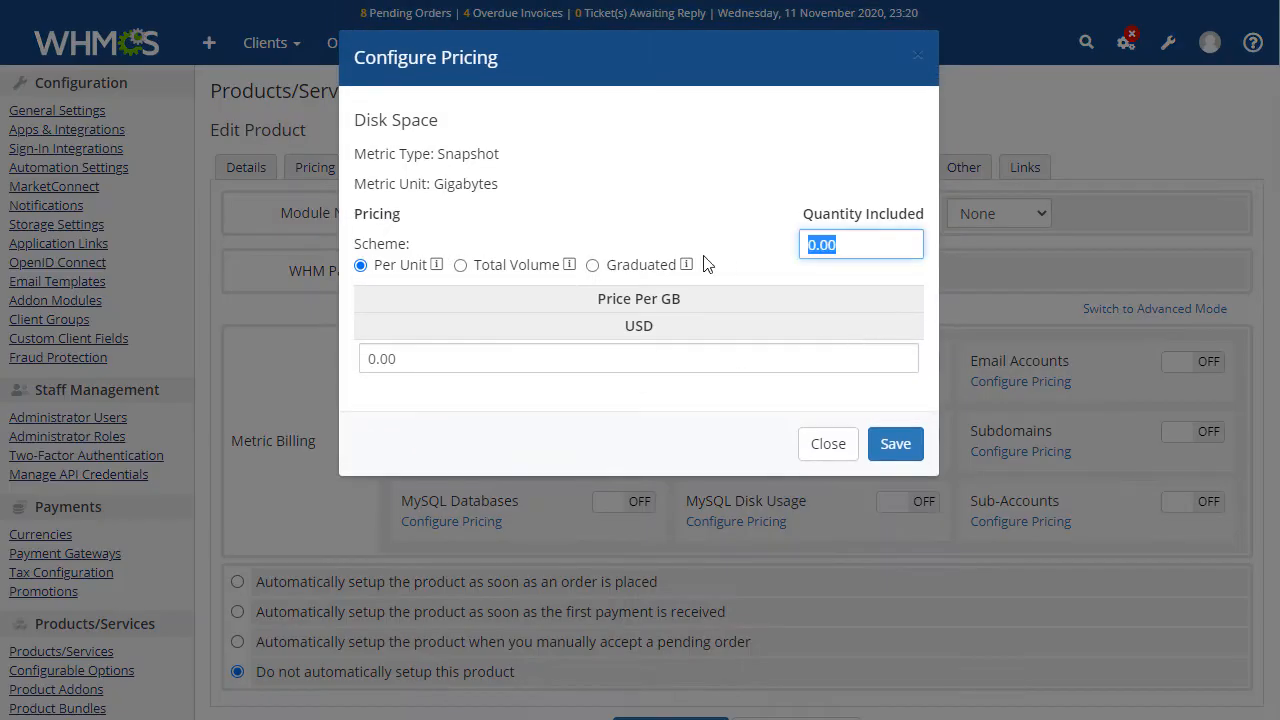
{"action": "type", "text": "1.50"}
{"action": "left_click", "coordinate": [912, 446]}
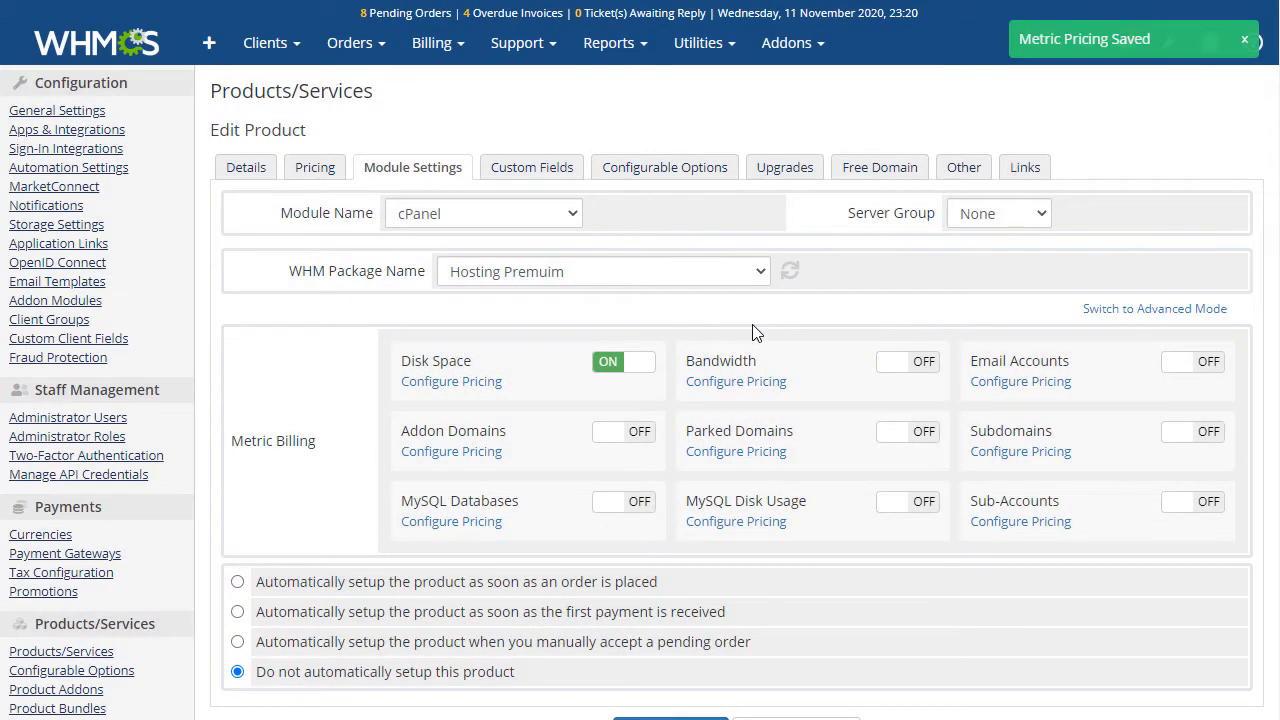
Make Hosting Premium set up automatically as soon as an order is placed, then save it and return to the product list.
{"action": "scroll", "coordinate": [755, 332], "scroll_direction": "down", "scroll_amount": 2}
{"action": "left_click", "coordinate": [580, 385]}
{"action": "left_click", "coordinate": [677, 538]}
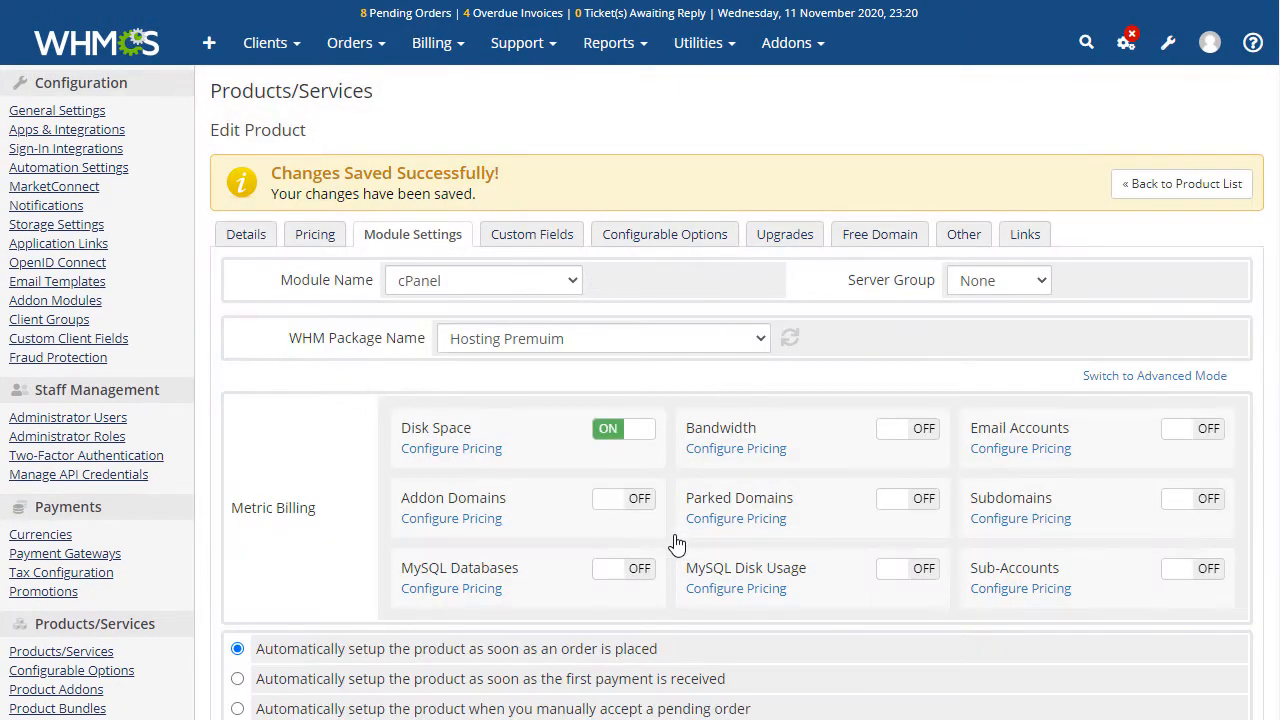
{"action": "left_click", "coordinate": [1175, 186]}
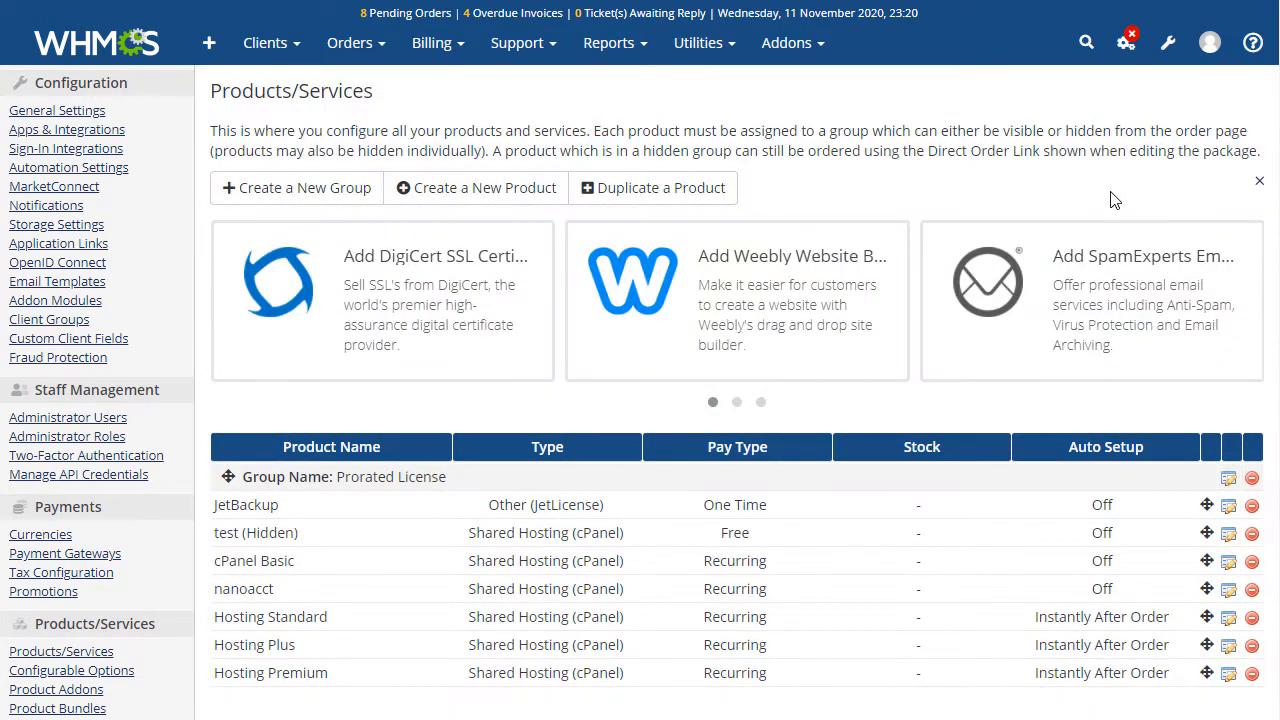
Select the client's new hosting services, including Hosting Premium and Hosting Standard, among the products and services in the client profile.
{"action": "scroll", "coordinate": [1113, 199], "scroll_direction": "down", "scroll_amount": 2}
{"action": "scroll", "coordinate": [1113, 199], "scroll_direction": "down", "scroll_amount": 1}
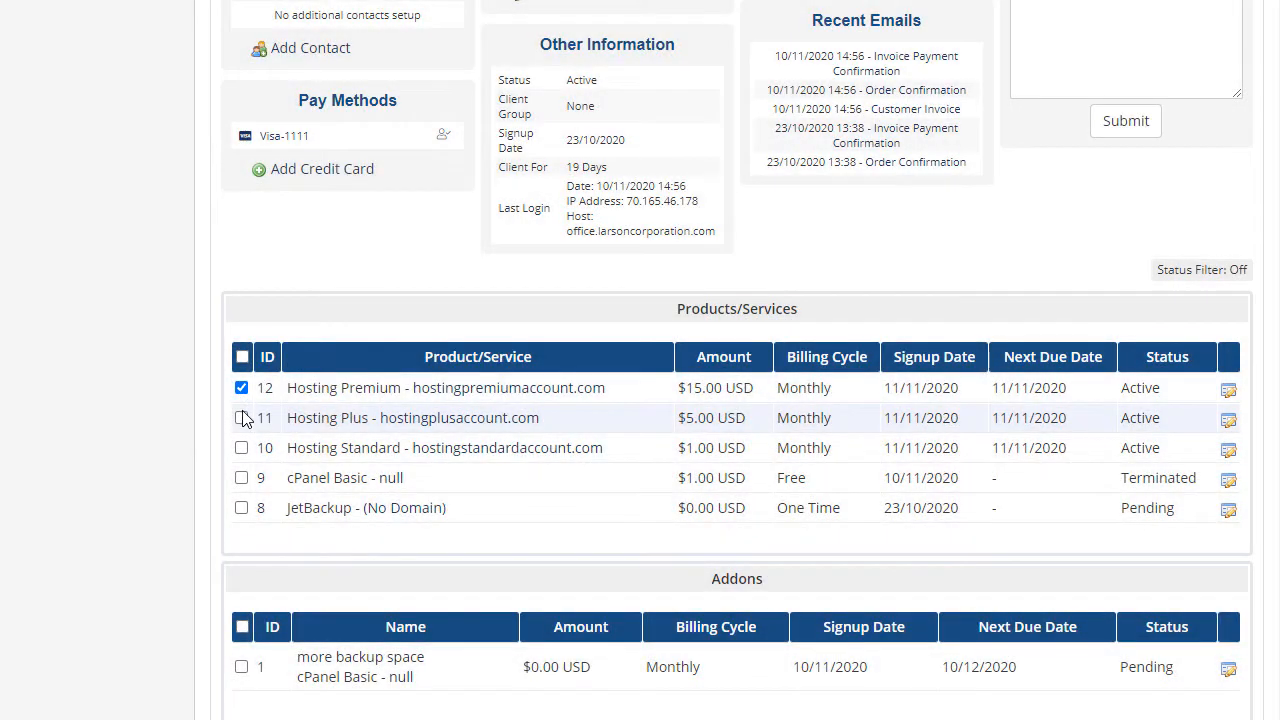
{"action": "left_click", "coordinate": [241, 448]}
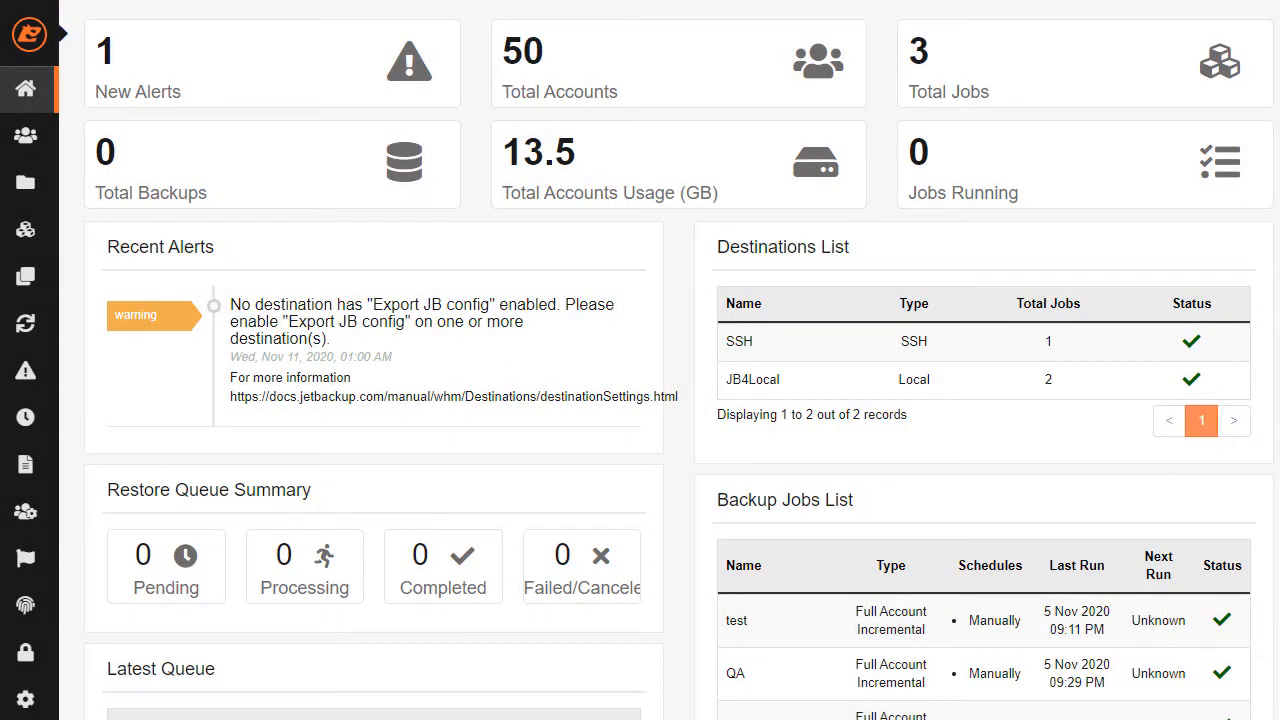
Start a new JetBackup backup job named Hosting Standard with JB4Local (Local) as its destination.
{"action": "left_click", "coordinate": [23, 184]}
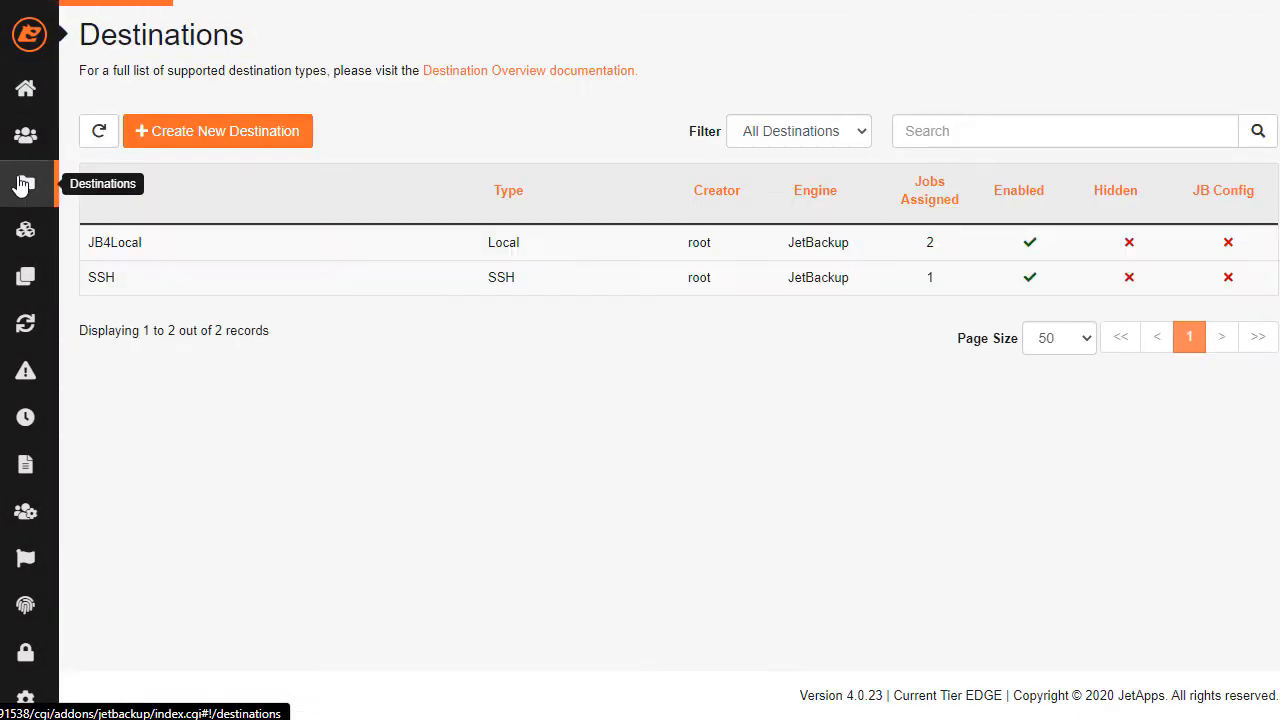
{"action": "left_click", "coordinate": [24, 233]}
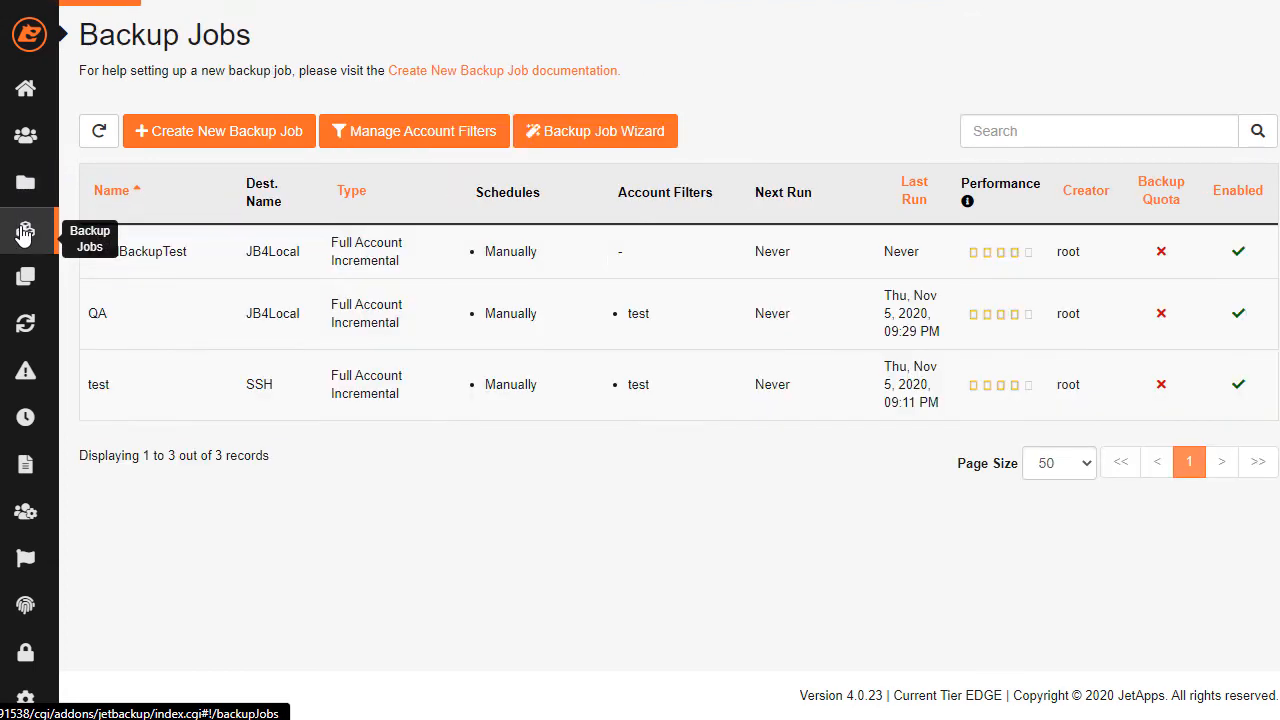
{"action": "left_click", "coordinate": [171, 143]}
{"action": "left_click", "coordinate": [445, 108]}
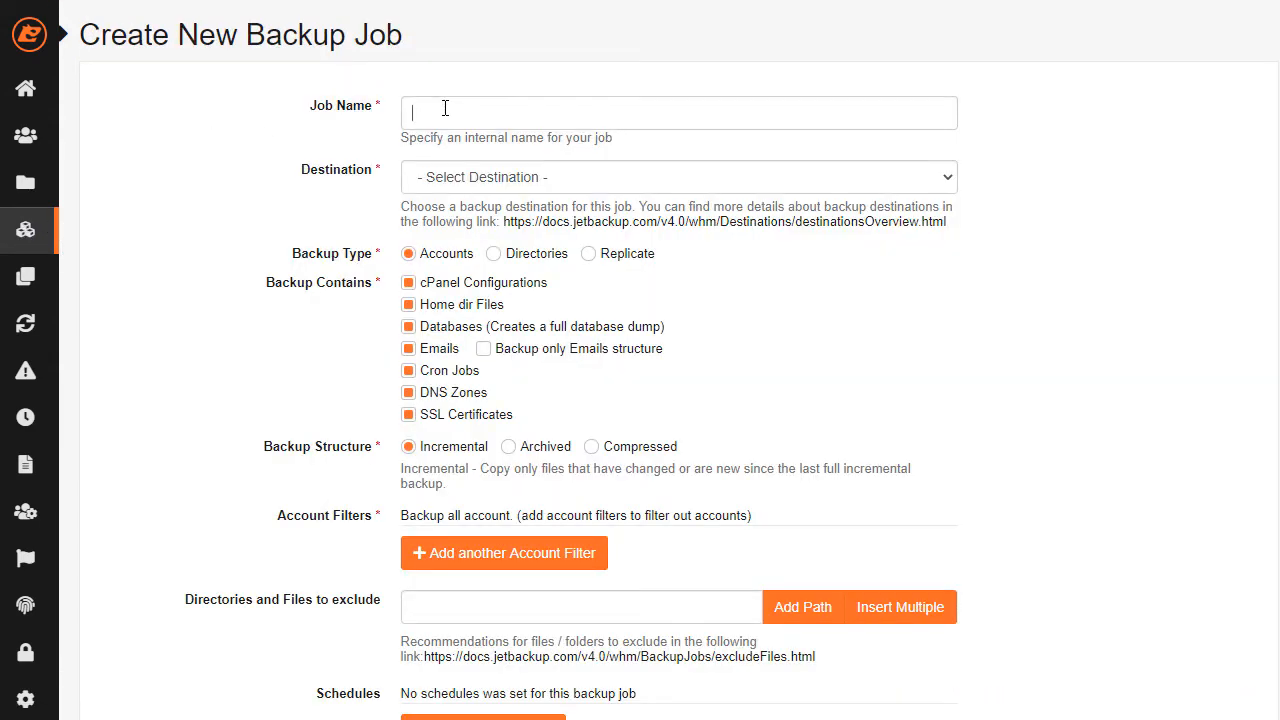
{"action": "type", "text": "Hosting Standard"}
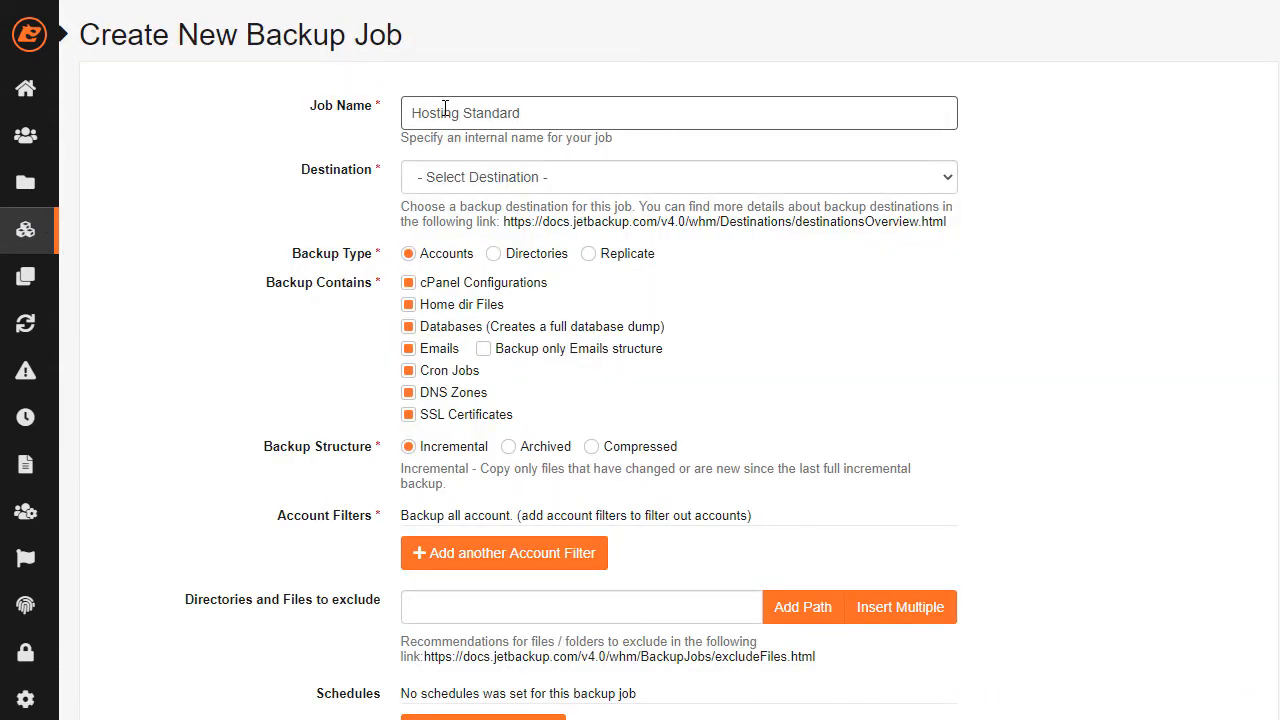
{"action": "left_click", "coordinate": [487, 170]}
{"action": "left_click", "coordinate": [483, 243]}
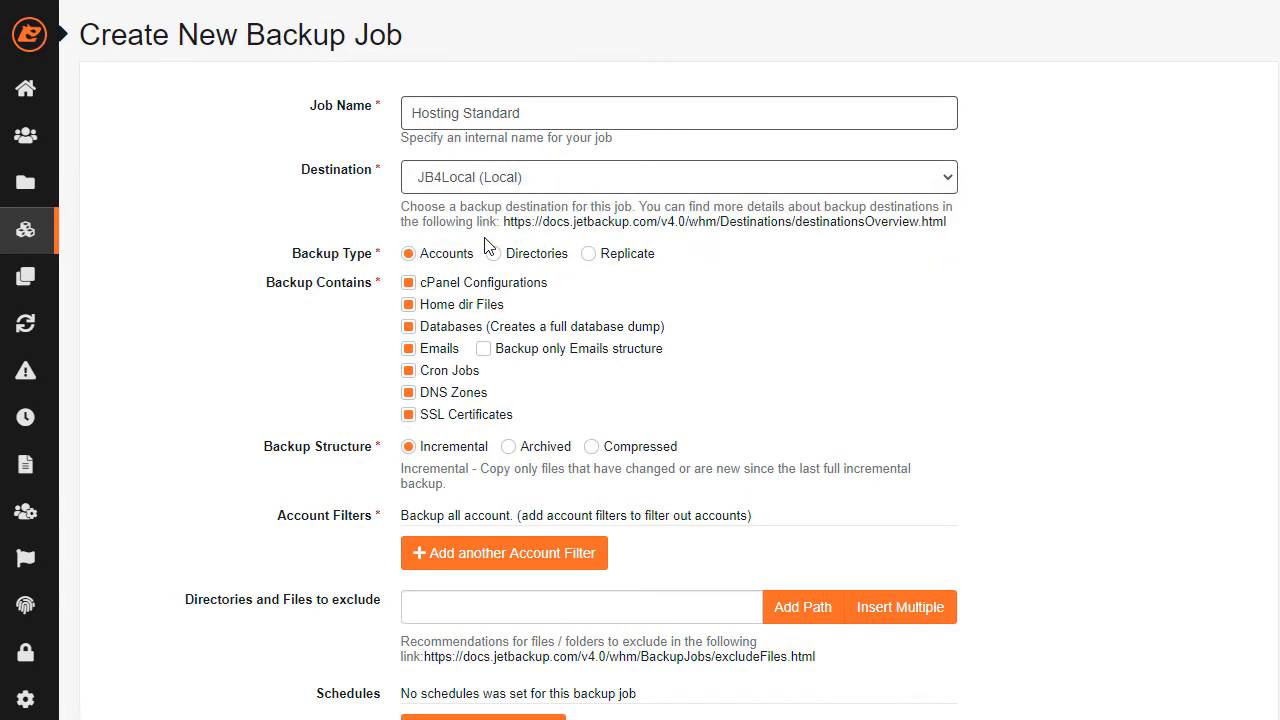
Create a Packages Filter named Standard Packages that includes the Hosting Standard package and apply it to the backup job.
{"action": "scroll", "coordinate": [494, 277], "scroll_direction": "down", "scroll_amount": 2}
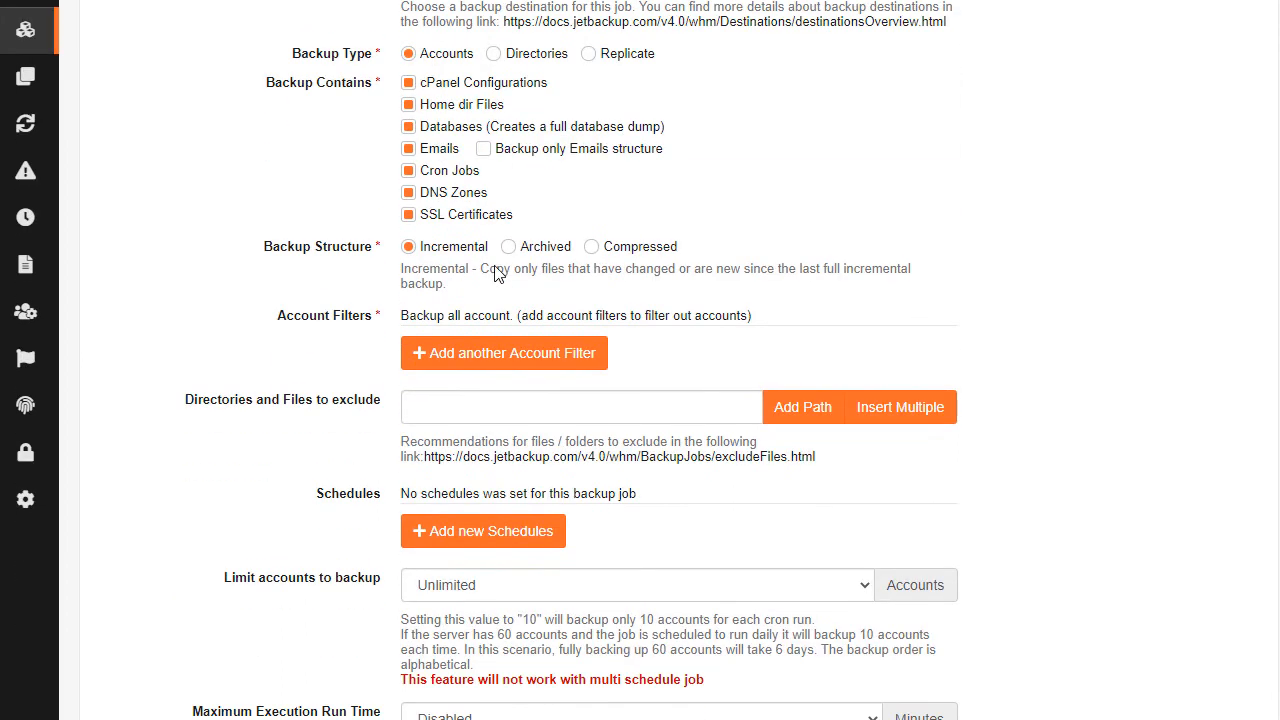
{"action": "left_click", "coordinate": [494, 367]}
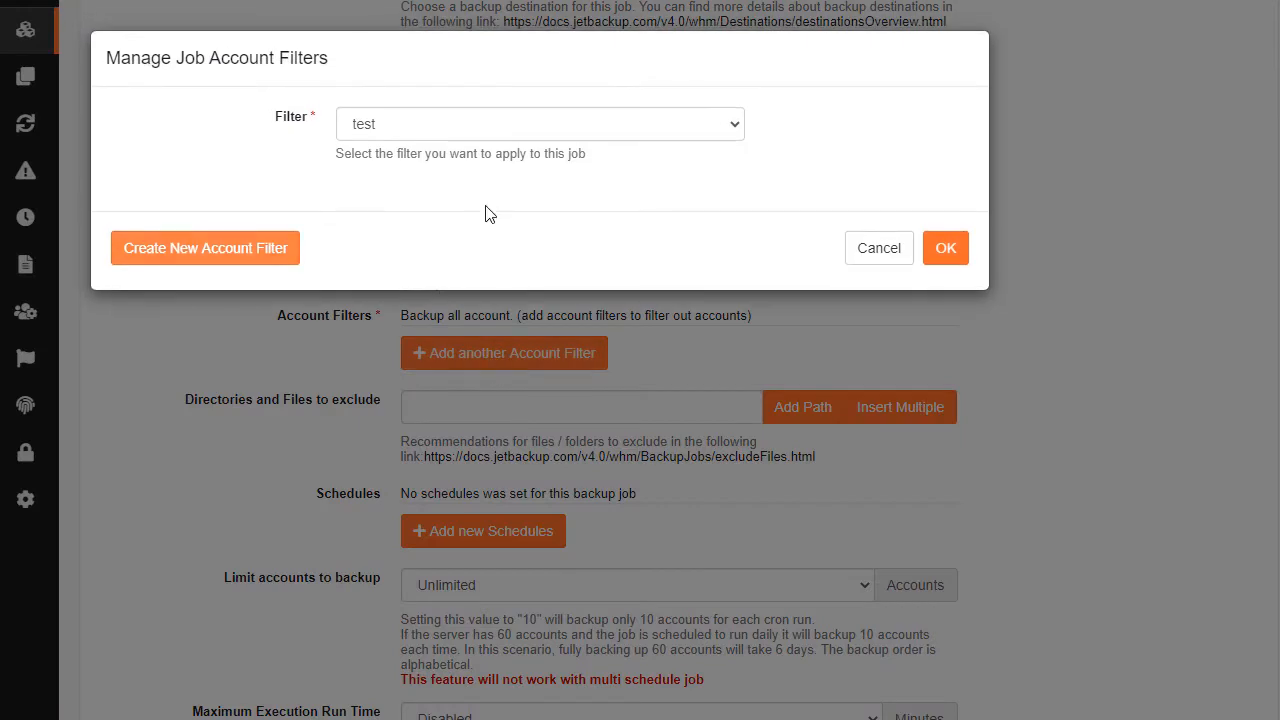
{"action": "left_click", "coordinate": [241, 249]}
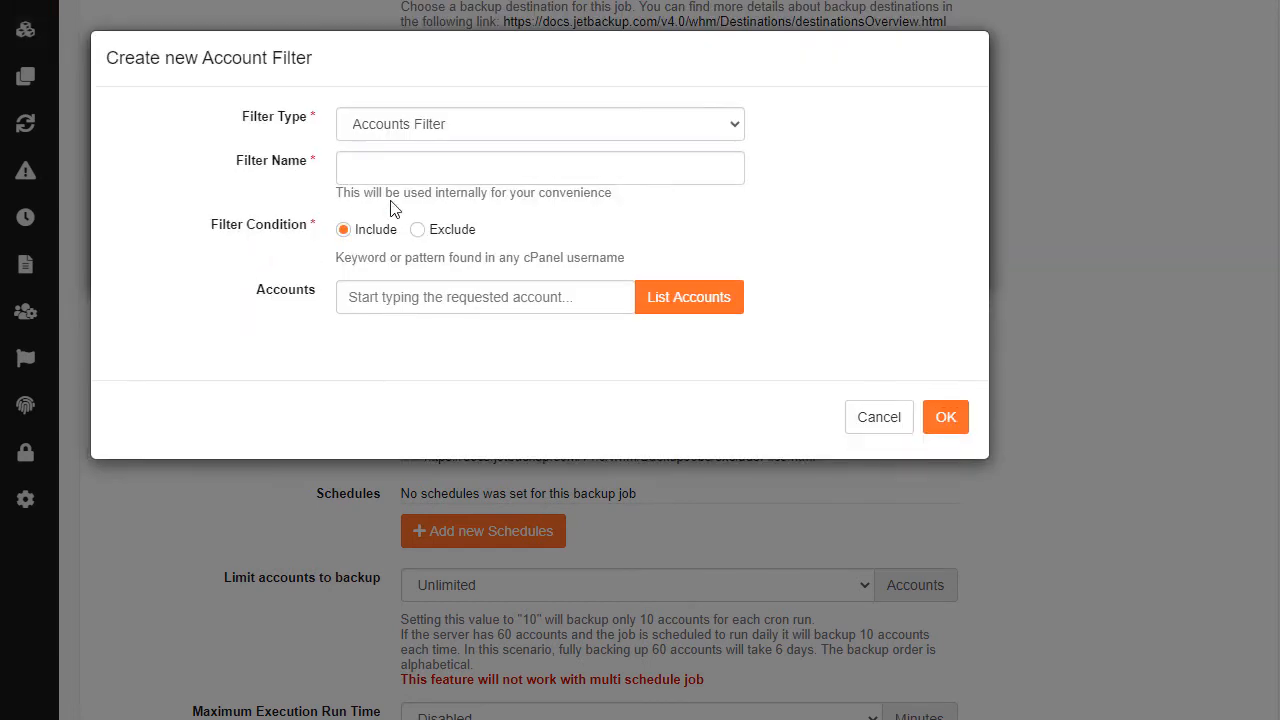
{"action": "left_click", "coordinate": [484, 126]}
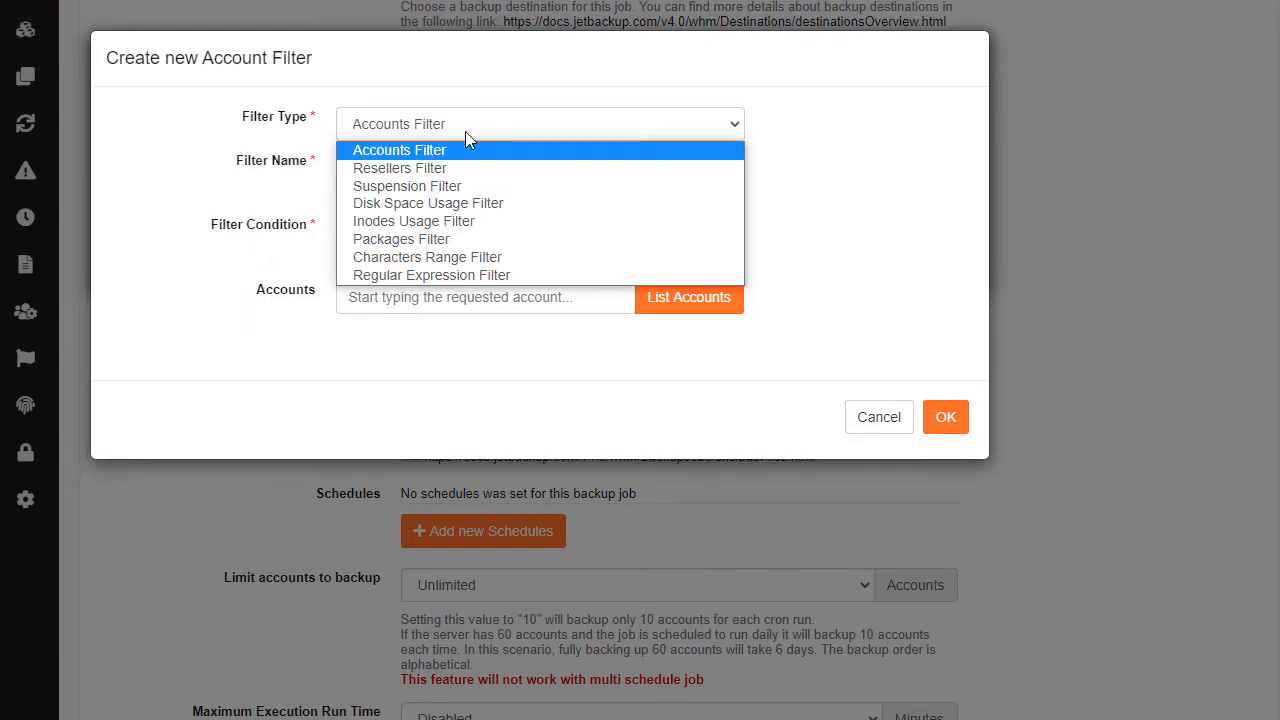
{"action": "left_click", "coordinate": [410, 241]}
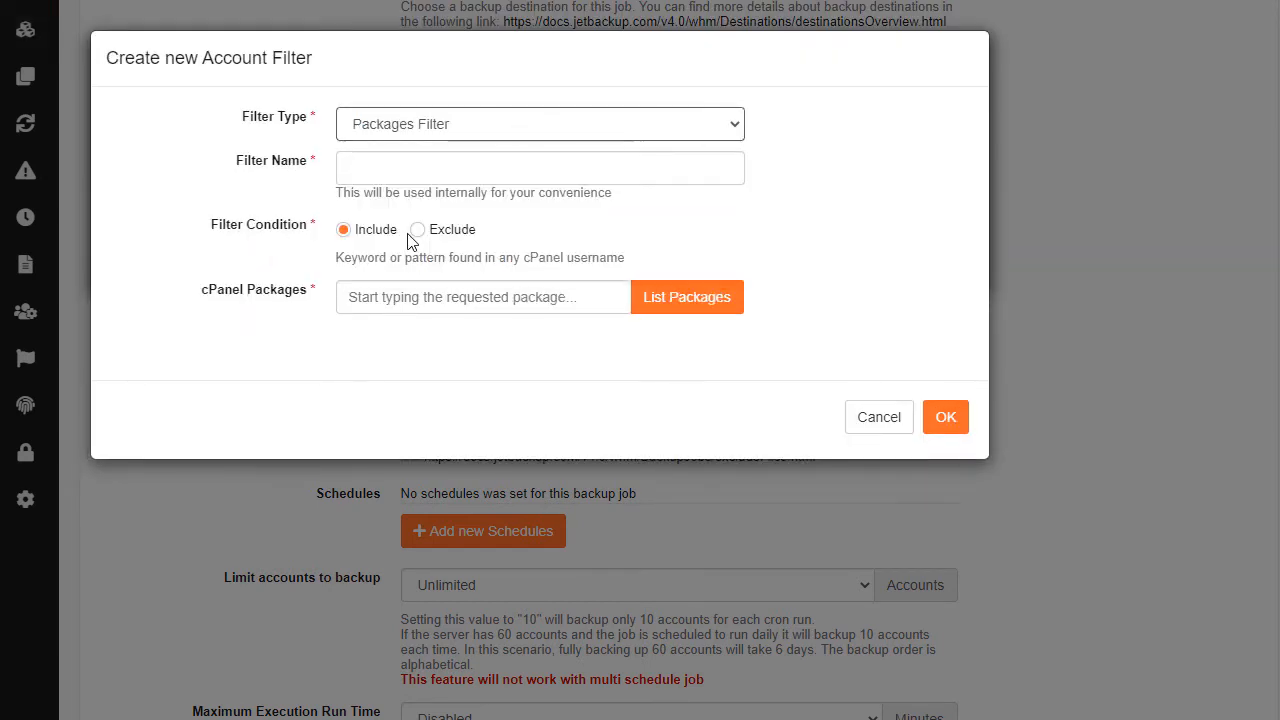
{"action": "left_click", "coordinate": [437, 170]}
{"action": "type", "text": "Standard Packages"}
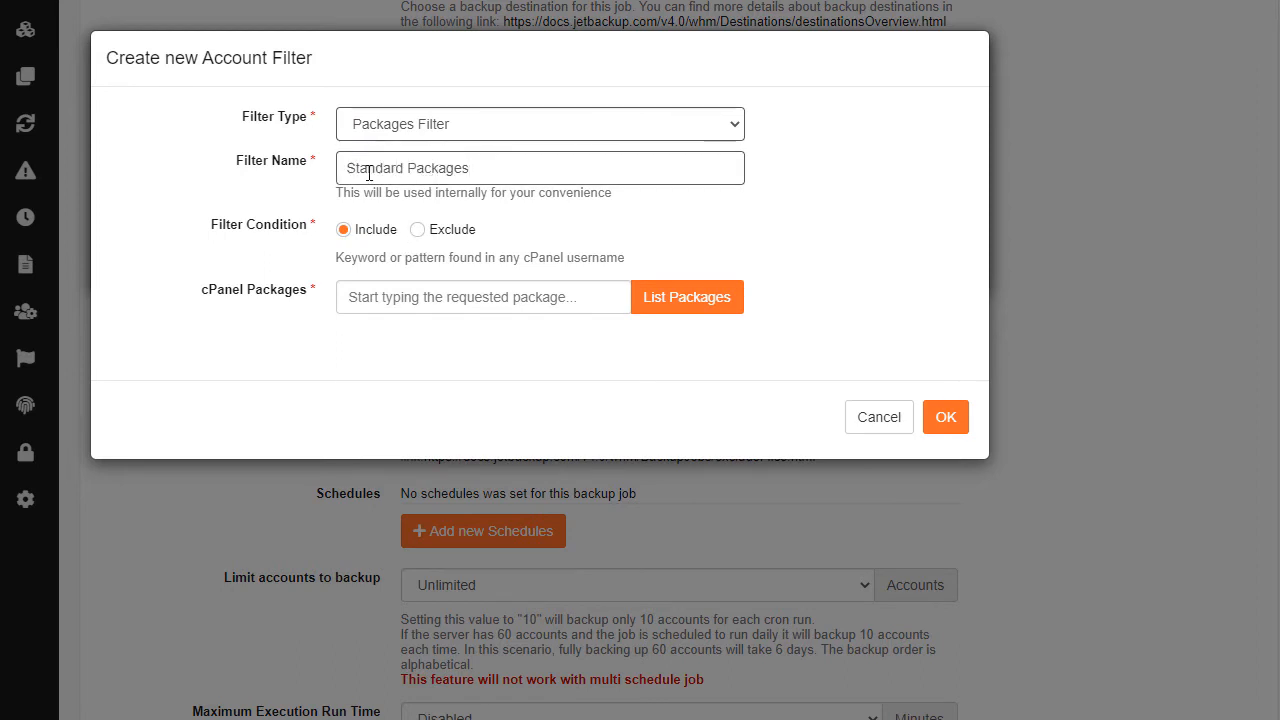
{"action": "left_click", "coordinate": [697, 311]}
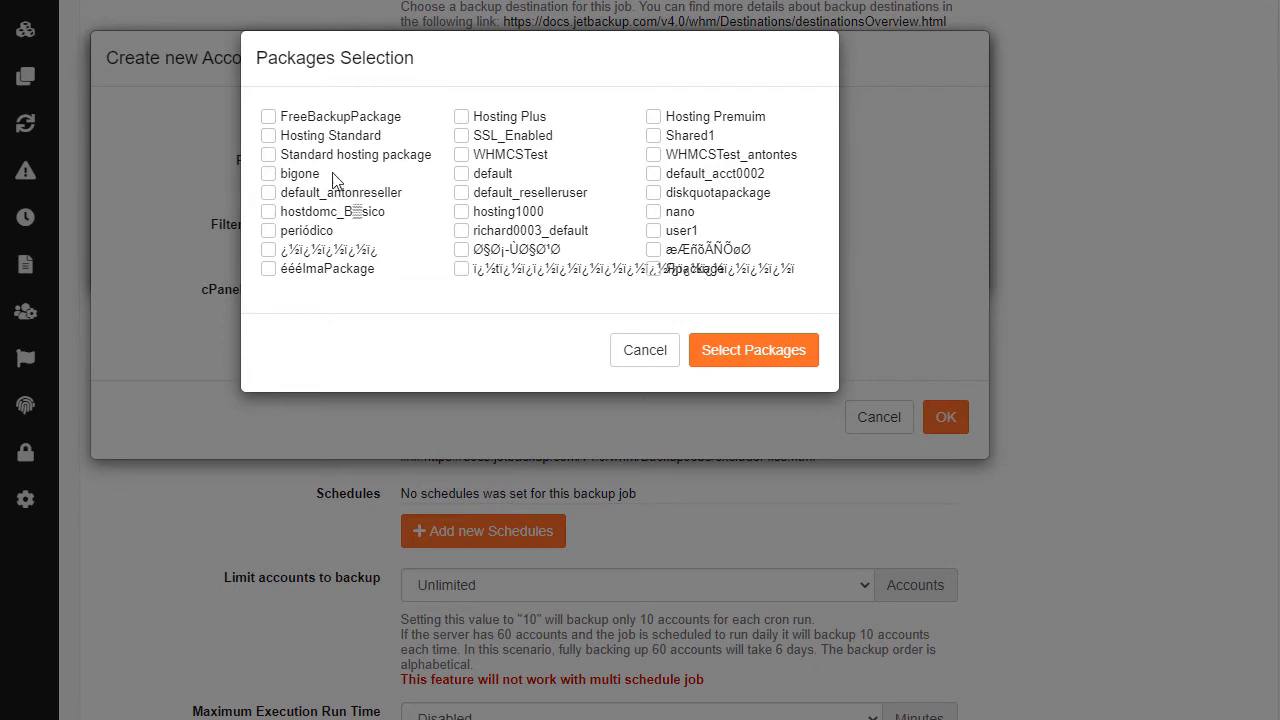
{"action": "left_click", "coordinate": [719, 360]}
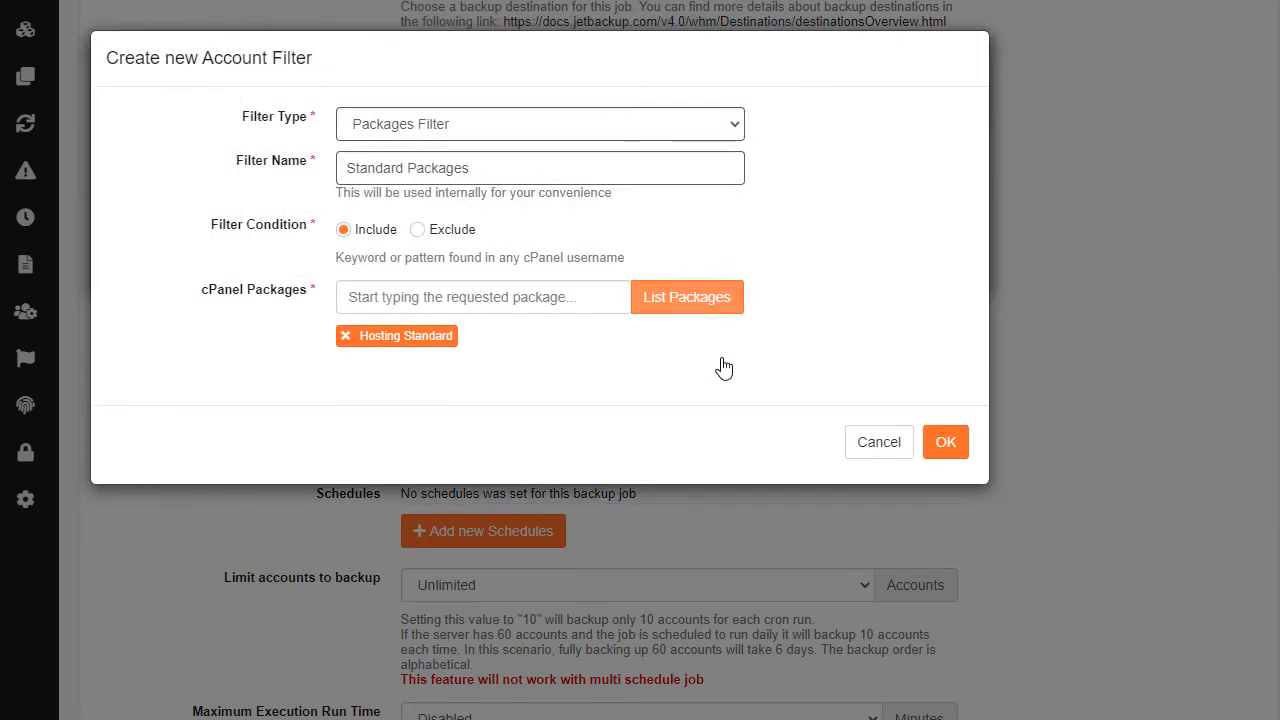
{"action": "left_click", "coordinate": [946, 447]}
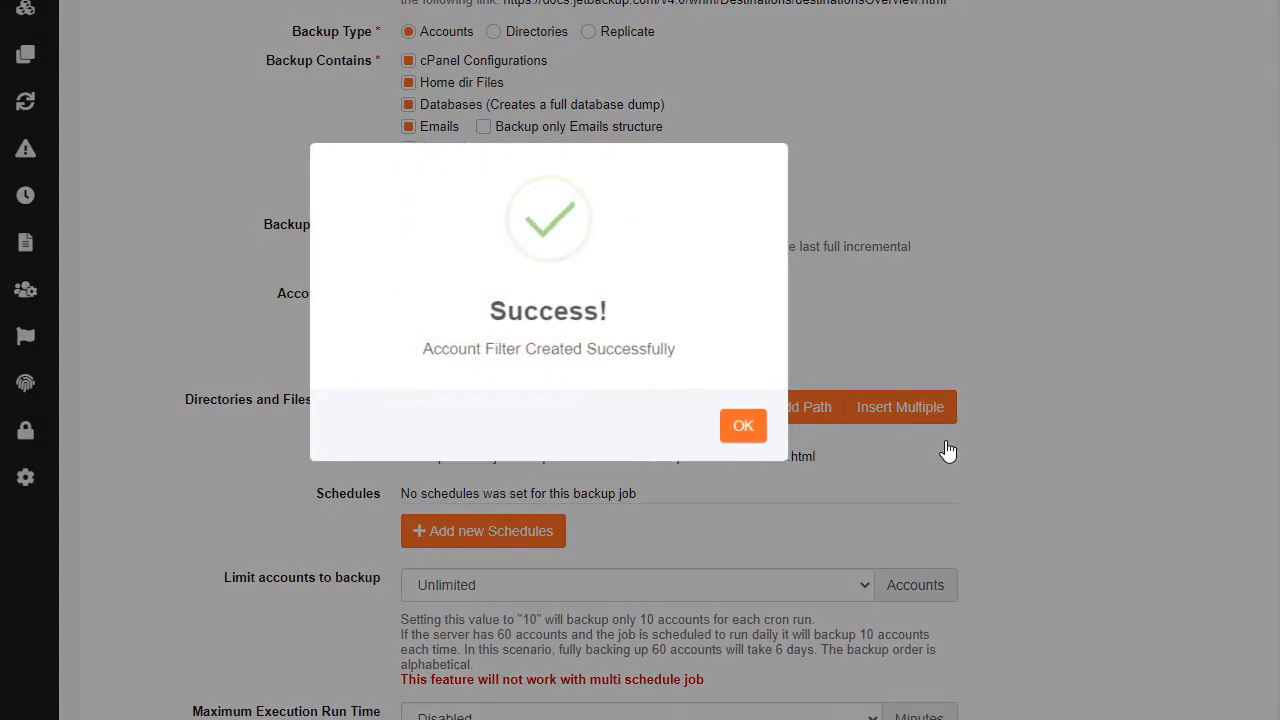
{"action": "left_click", "coordinate": [743, 424]}
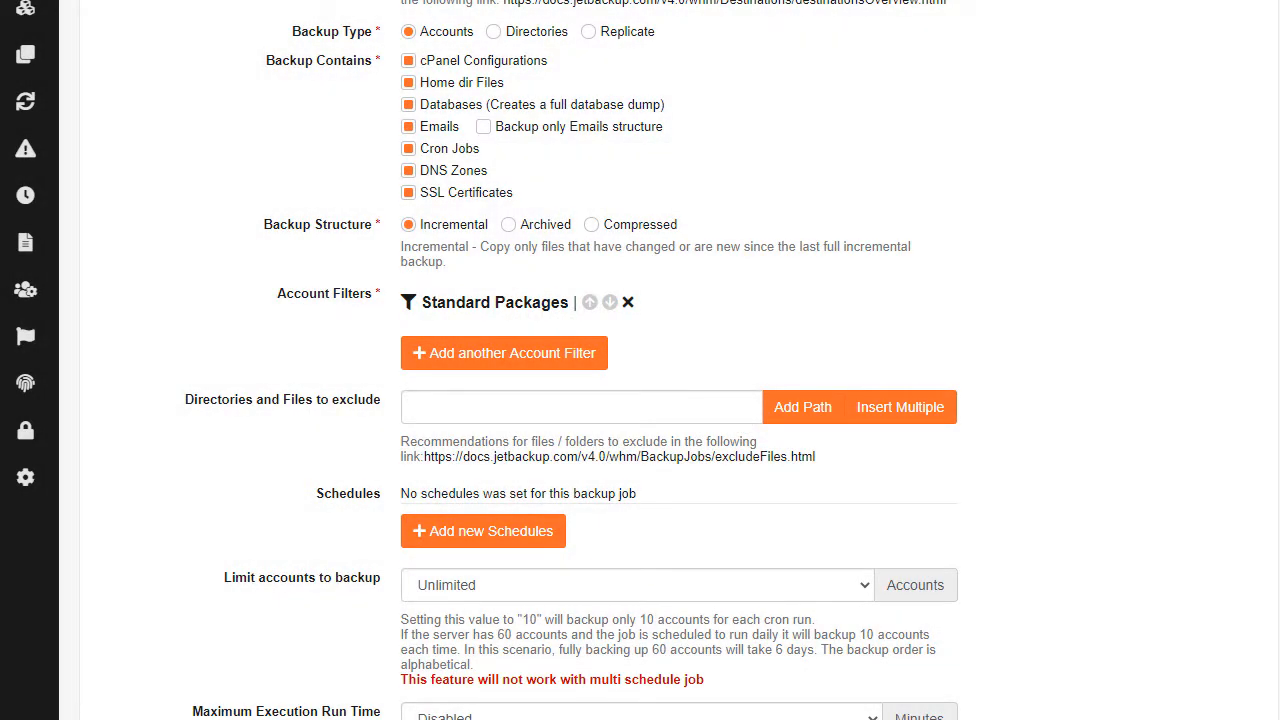
Try adding the existing disk space filter to the job and moving it above the Standard Packages filter.
{"action": "left_click", "coordinate": [563, 360]}
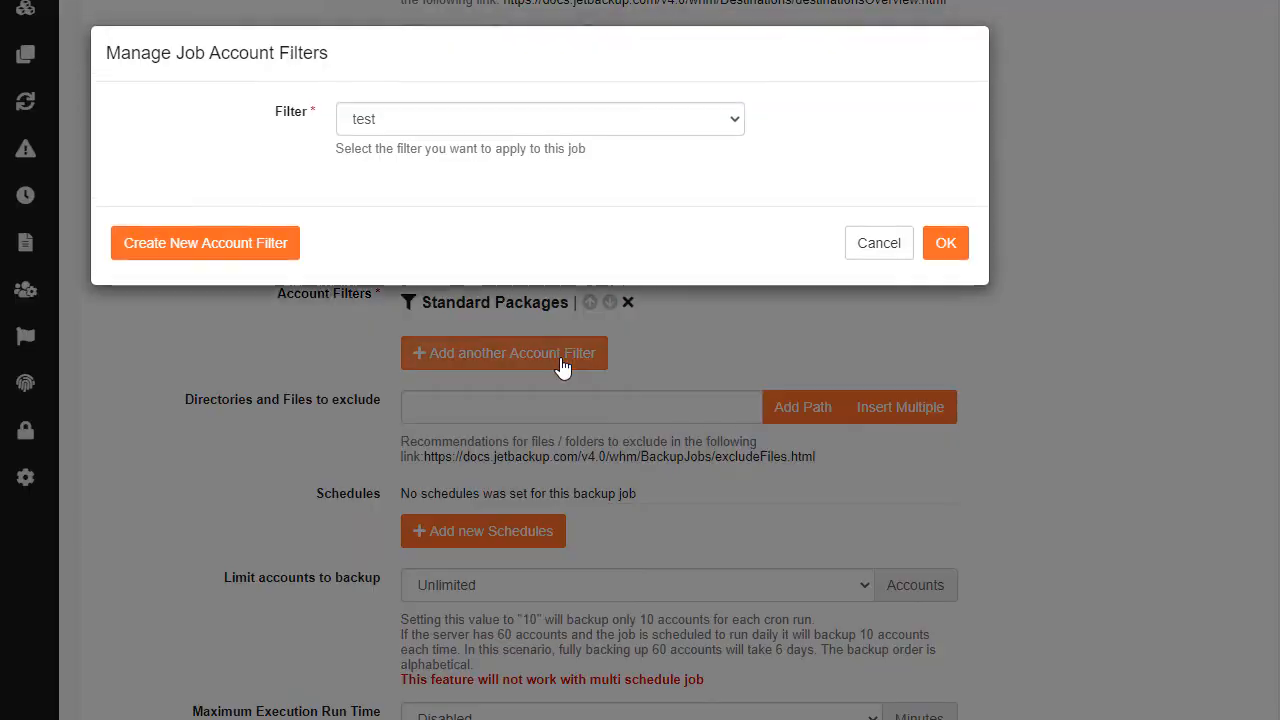
{"action": "left_click", "coordinate": [551, 124]}
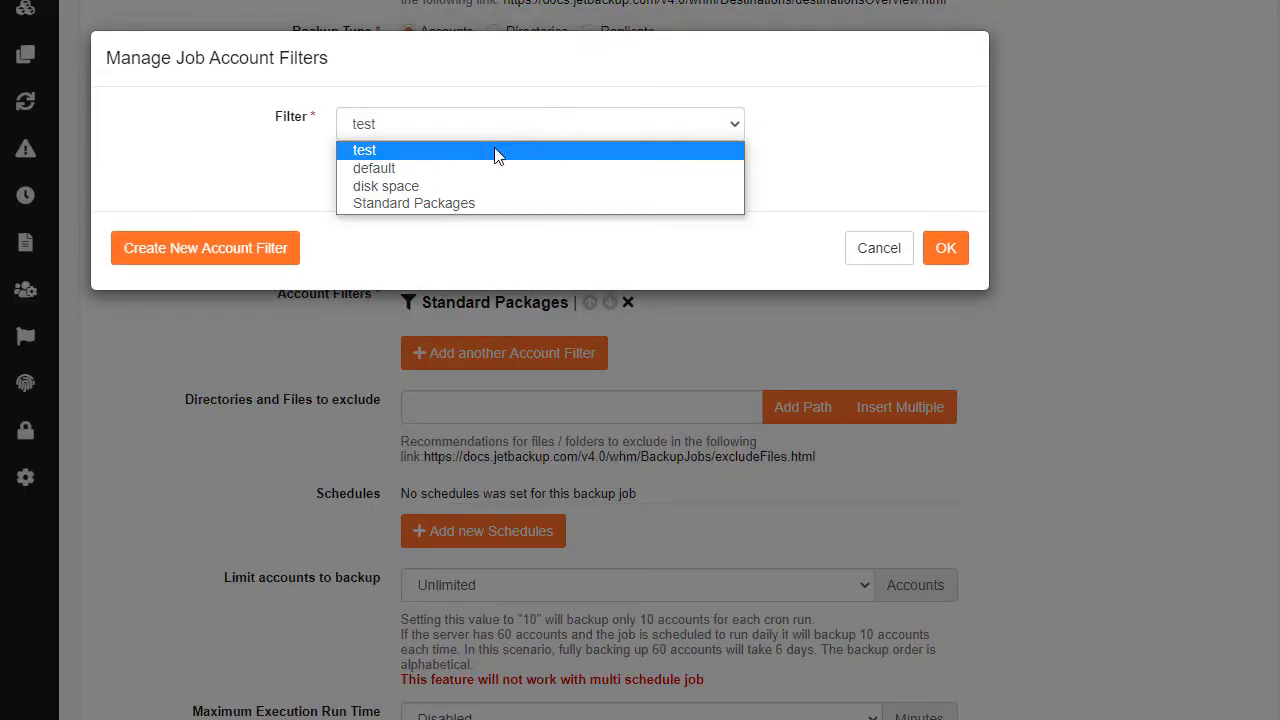
{"action": "left_click", "coordinate": [380, 187]}
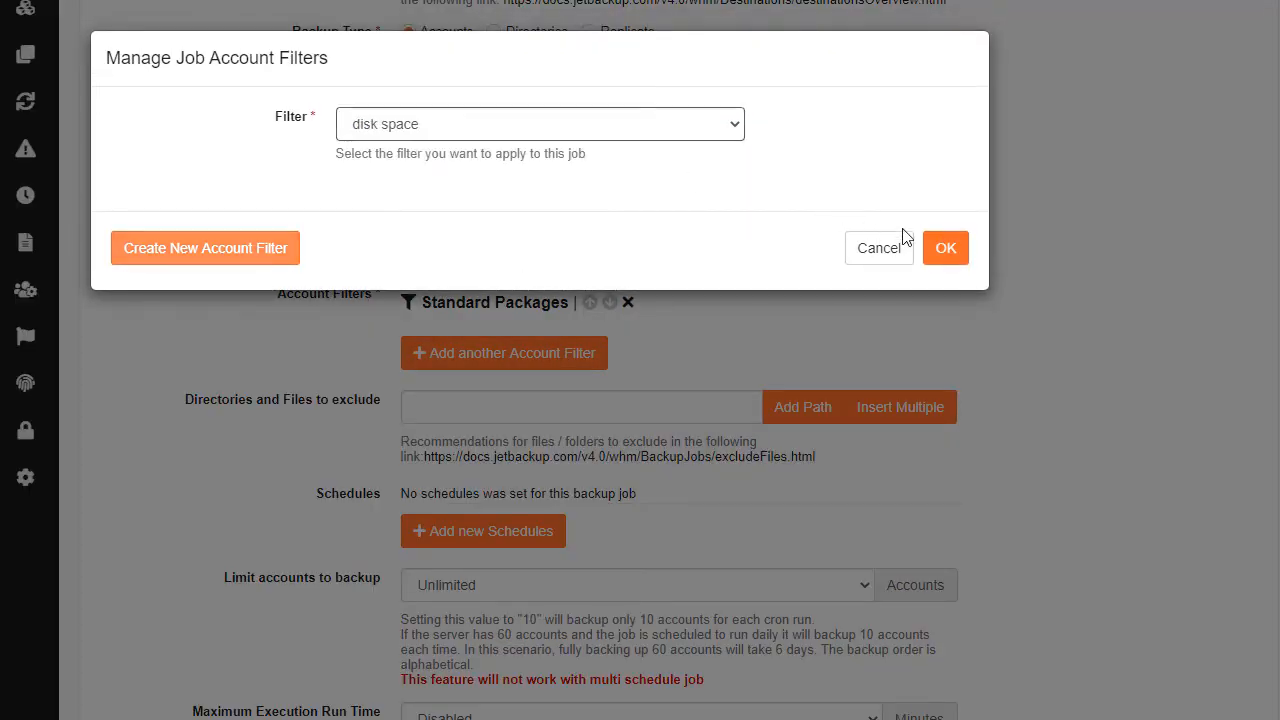
{"action": "left_click", "coordinate": [945, 249]}
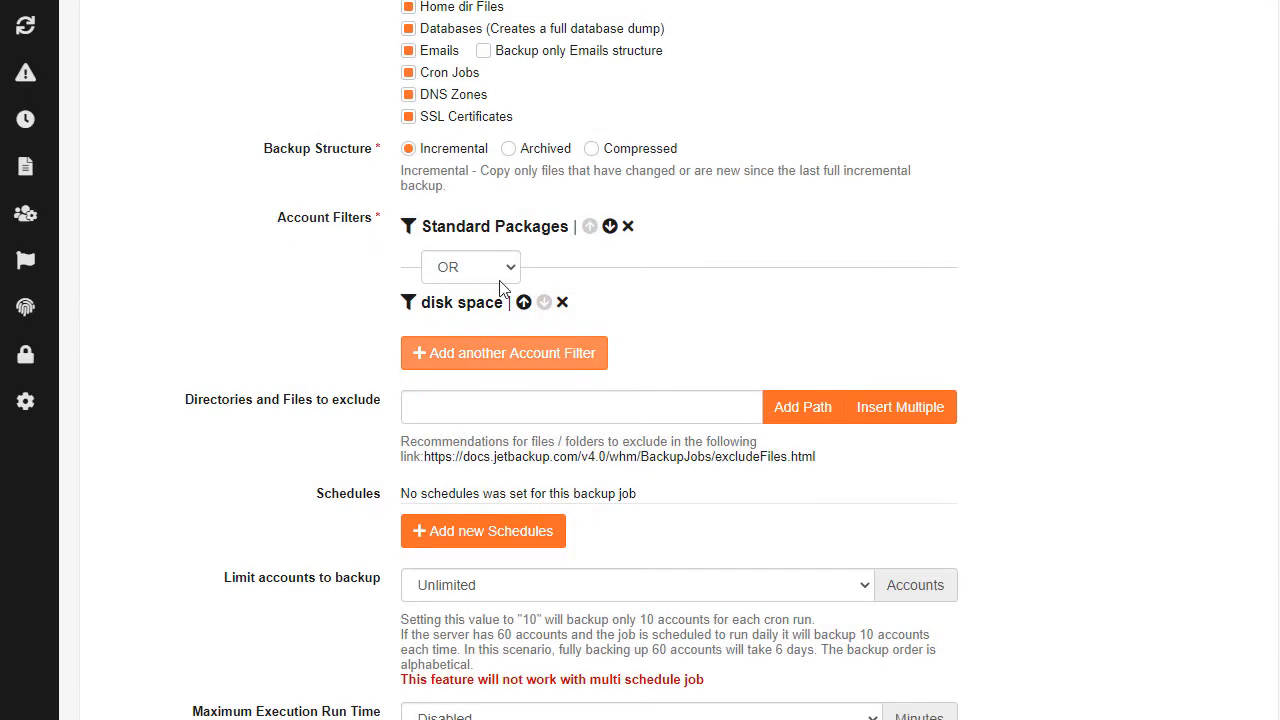
{"action": "left_click", "coordinate": [523, 302]}
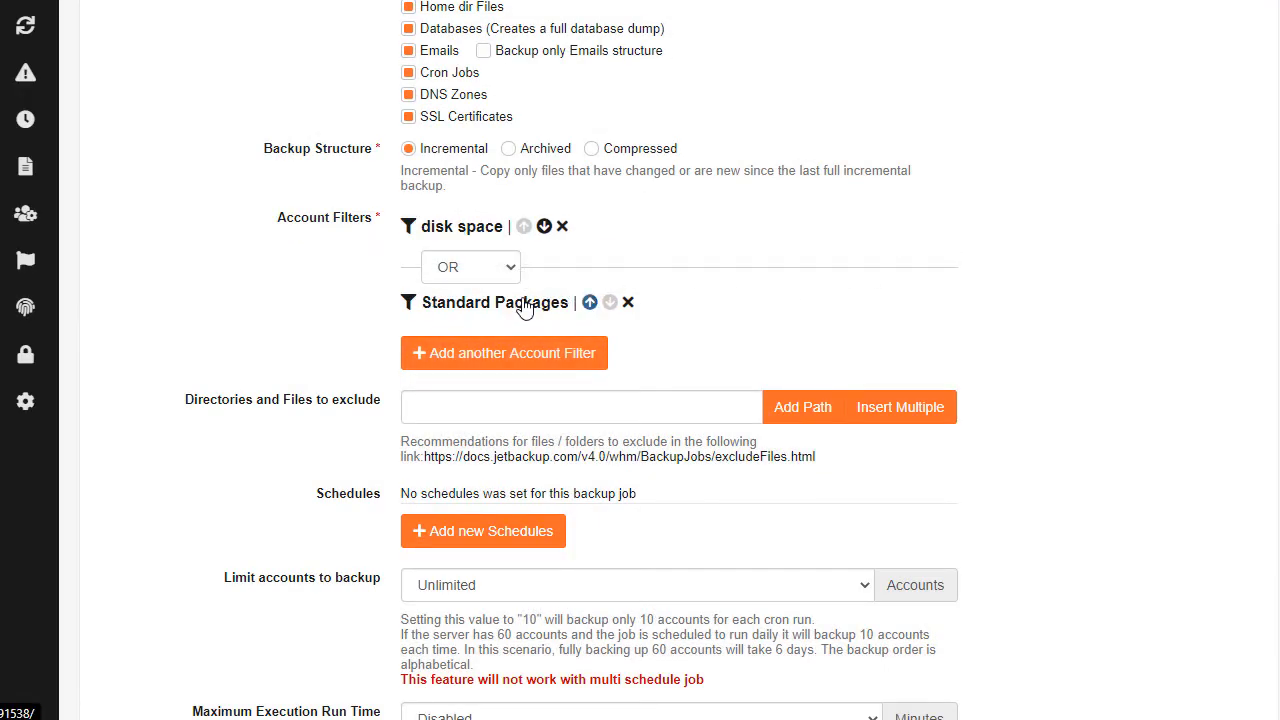
Try the AND condition between the two account filters, return it to OR and remove the disk space filter.
{"action": "left_click", "coordinate": [488, 270]}
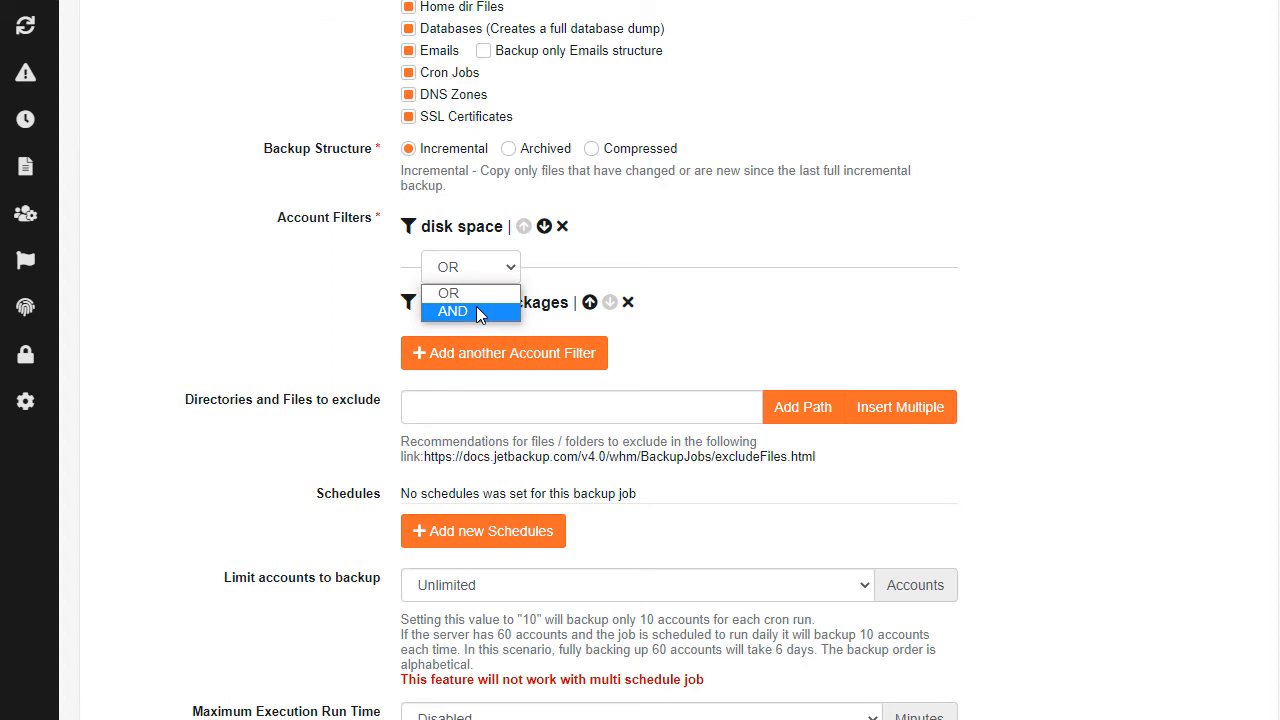
{"action": "left_click", "coordinate": [479, 312]}
{"action": "left_click", "coordinate": [481, 274]}
{"action": "left_click", "coordinate": [481, 290]}
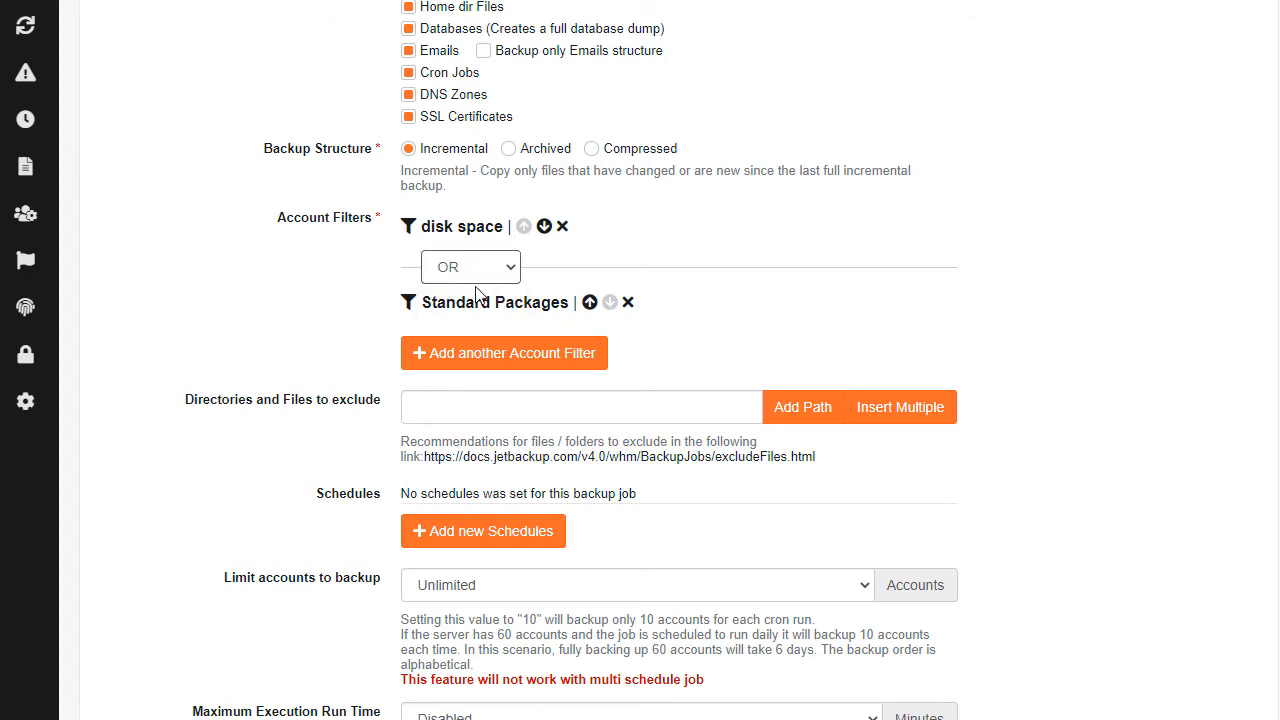
{"action": "left_click", "coordinate": [562, 226]}
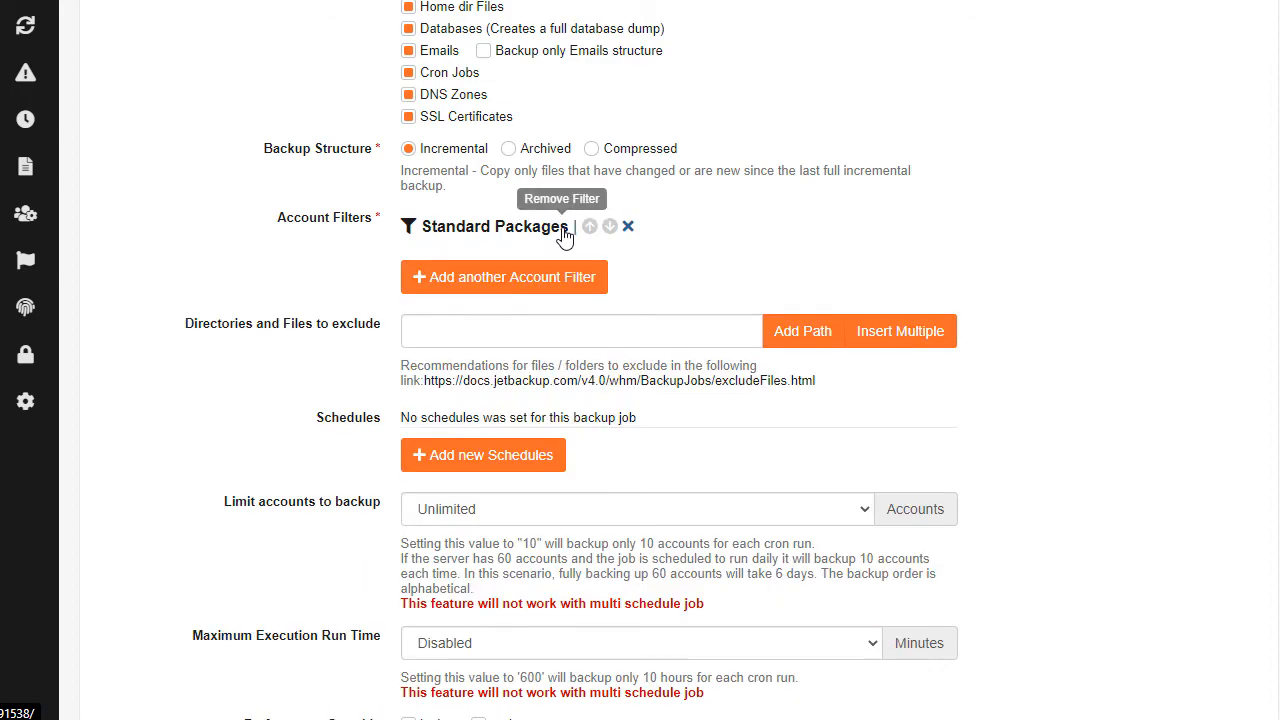
Create a new Daily schedule named Standard schedule - Daily 7 for the Hosting Standard job.
{"action": "left_click", "coordinate": [486, 457]}
{"action": "type", "text": "Standard schedule - Daily 7"}
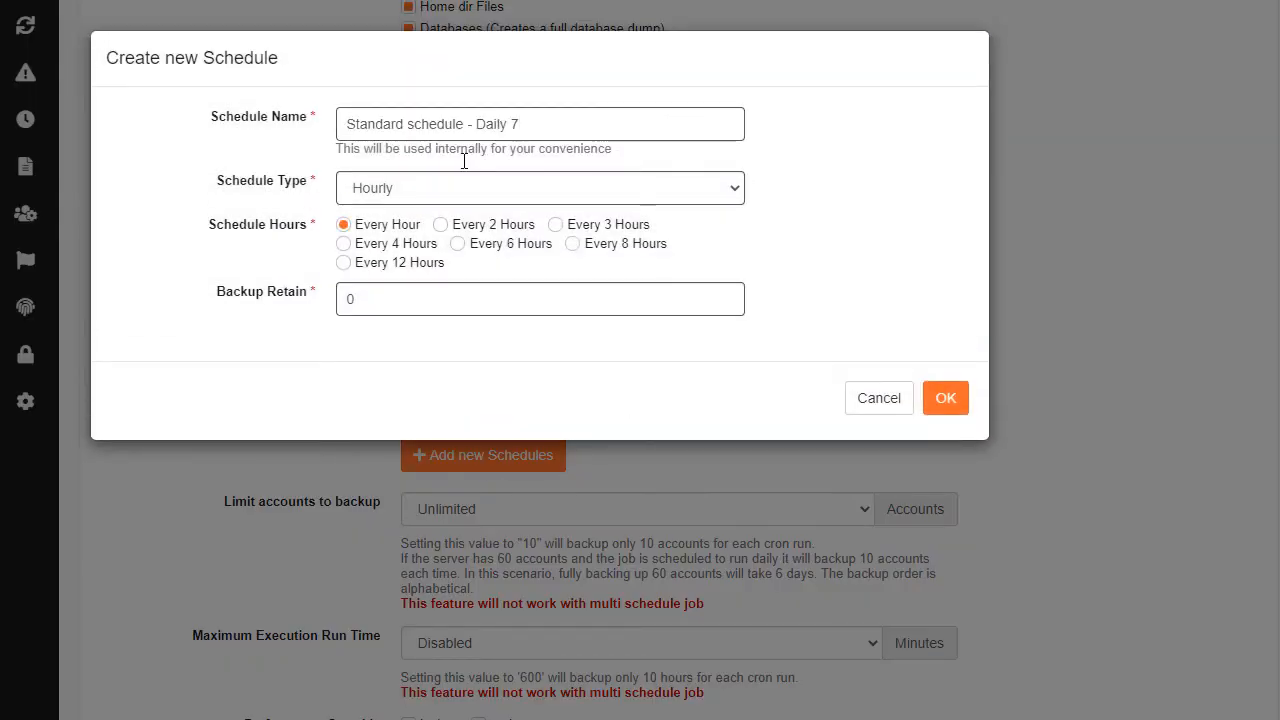
{"action": "left_click", "coordinate": [430, 188]}
{"action": "left_click", "coordinate": [383, 235]}
Run the schedule on every day from Sunday to Saturday, set it to retain 7 backups and save it.
{"action": "left_click", "coordinate": [345, 226]}
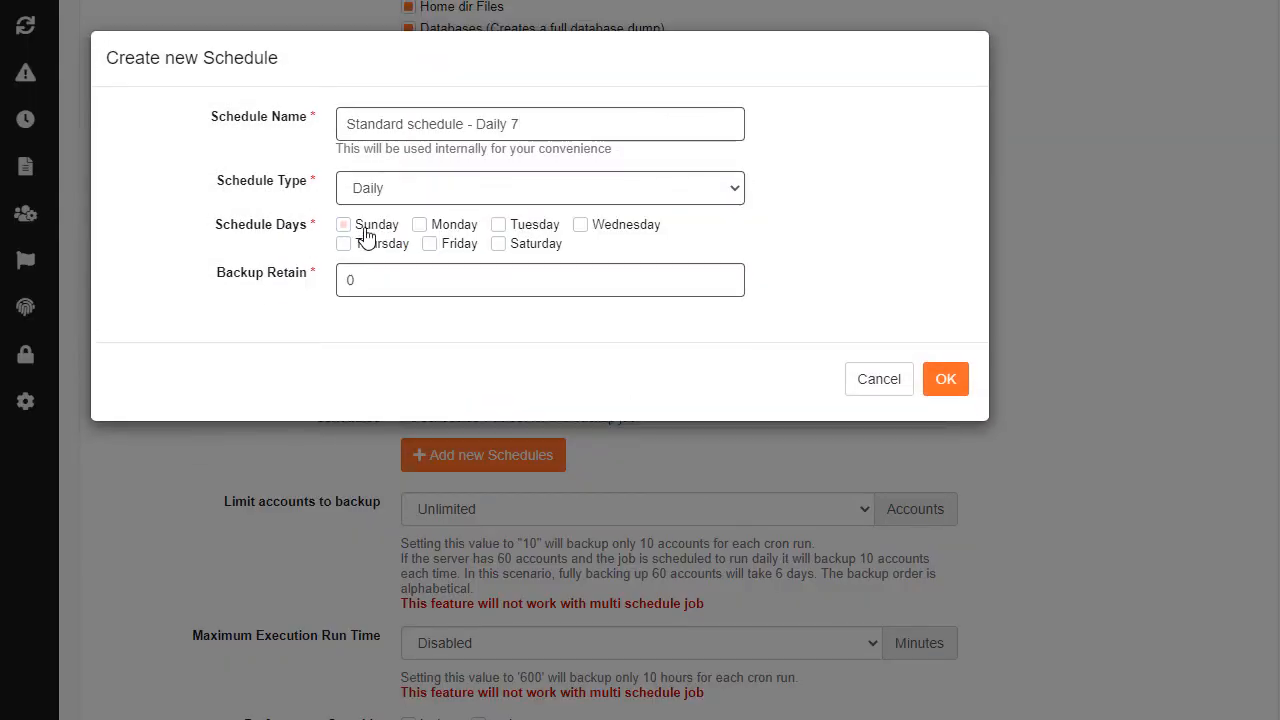
{"action": "left_click", "coordinate": [419, 225]}
{"action": "left_click", "coordinate": [498, 225]}
{"action": "left_click", "coordinate": [580, 225]}
{"action": "left_click", "coordinate": [343, 244]}
{"action": "left_click", "coordinate": [429, 244]}
{"action": "left_click", "coordinate": [498, 244]}
{"action": "double_click", "coordinate": [482, 282]}
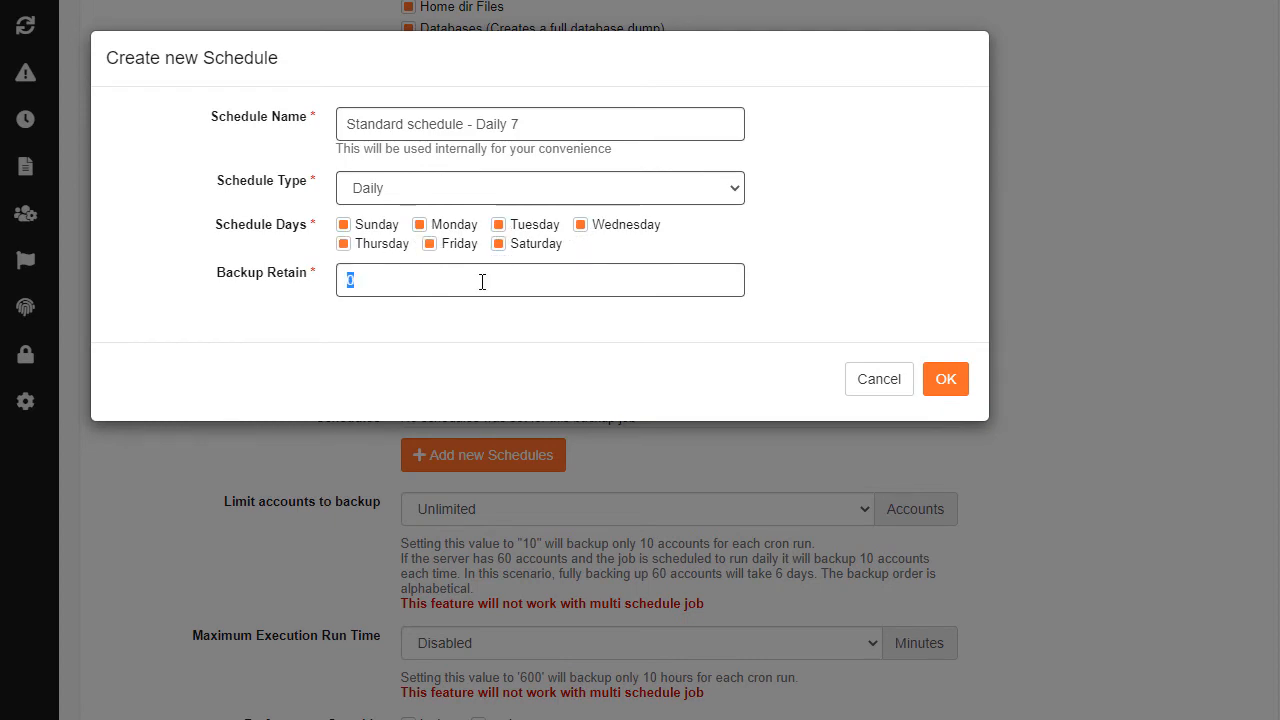
{"action": "left_click", "coordinate": [946, 379]}
{"action": "left_click", "coordinate": [740, 427]}
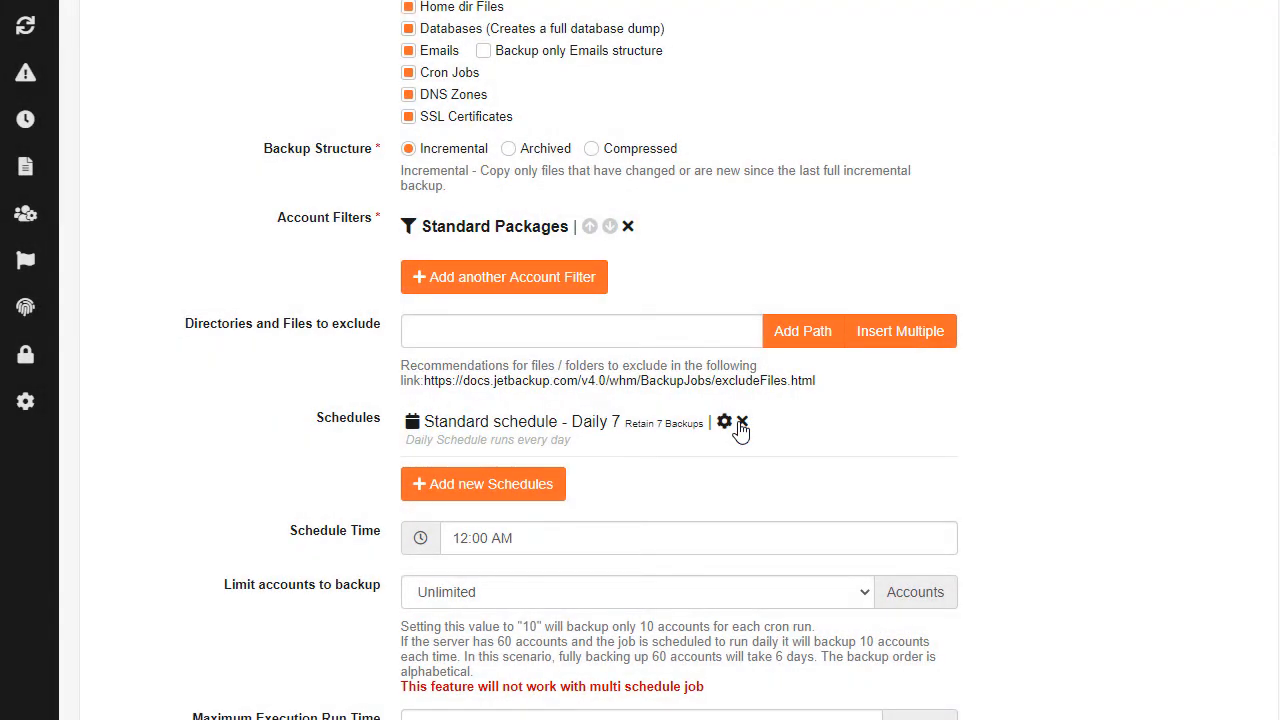
Examine the available schedule times and the remaining options of the Hosting Standard backup job.
{"action": "scroll", "coordinate": [740, 427], "scroll_direction": "down", "scroll_amount": 2}
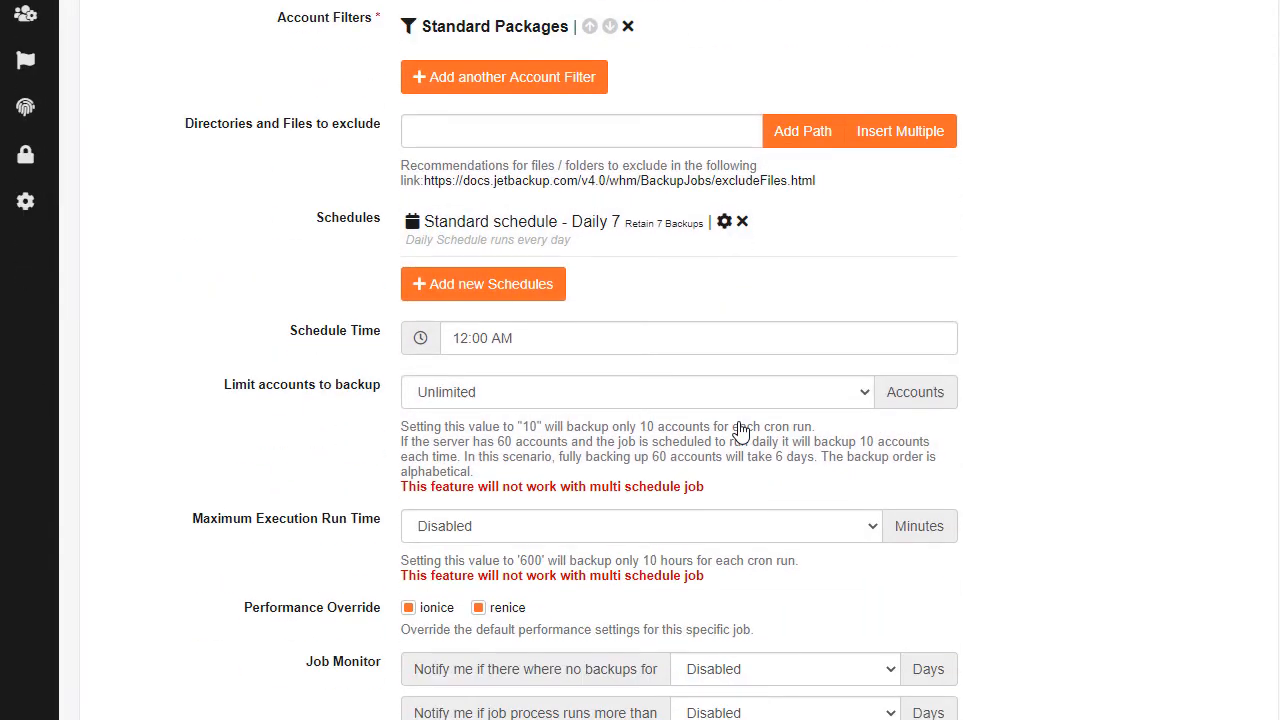
{"action": "left_click", "coordinate": [421, 340]}
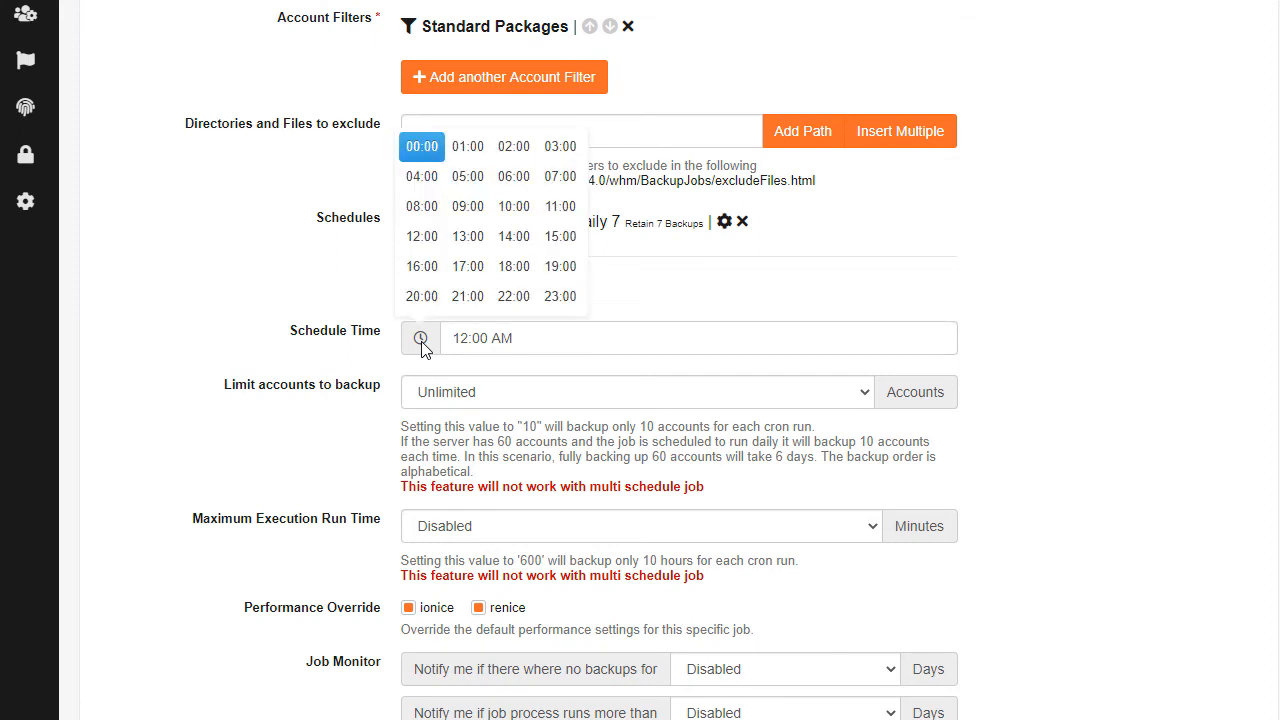
{"action": "left_click", "coordinate": [500, 28]}
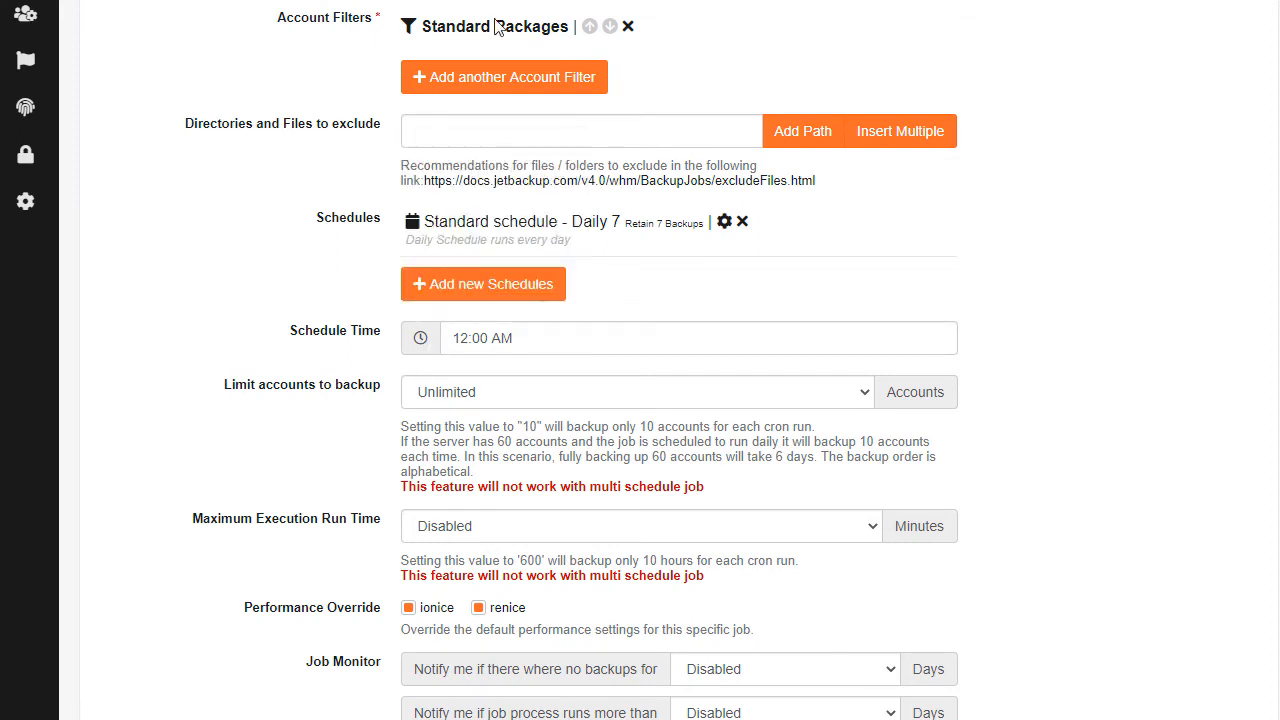
{"action": "scroll", "coordinate": [313, 441], "scroll_direction": "down", "scroll_amount": 4}
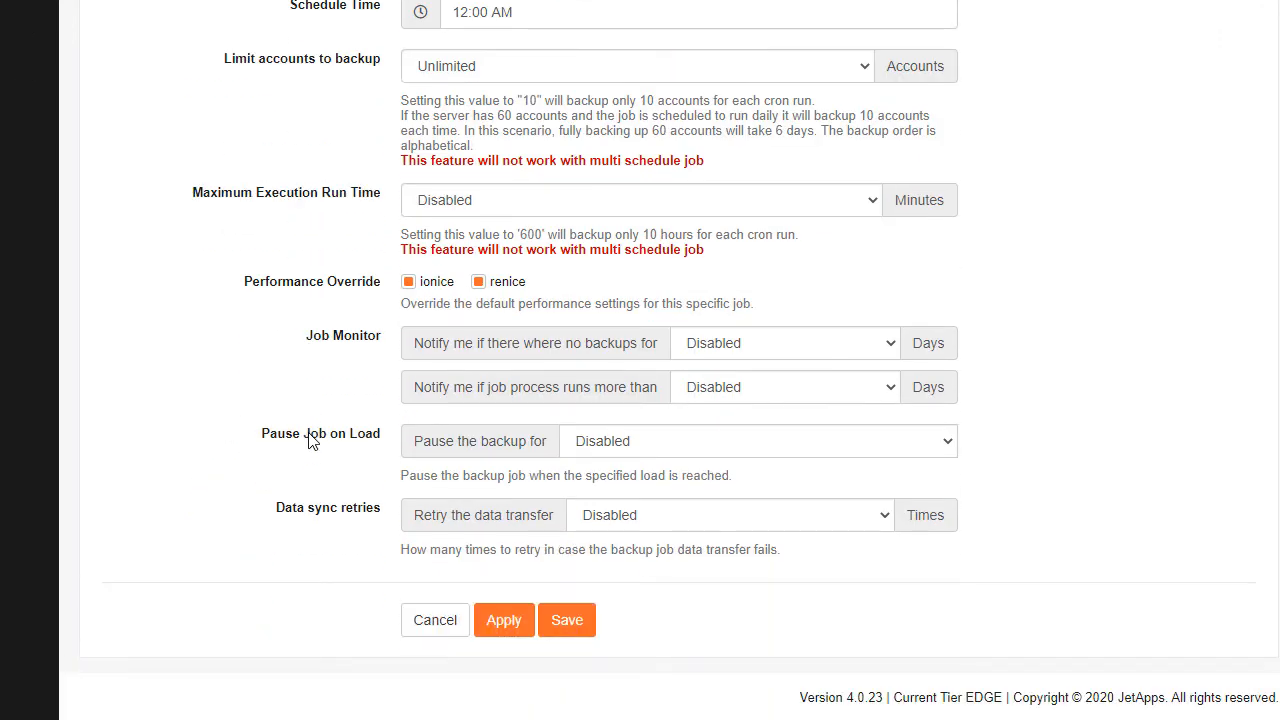
Name a new backup job Hosting Plus and set its destination to JB4Local (Local).
{"action": "type", "text": "Hosting Plus"}
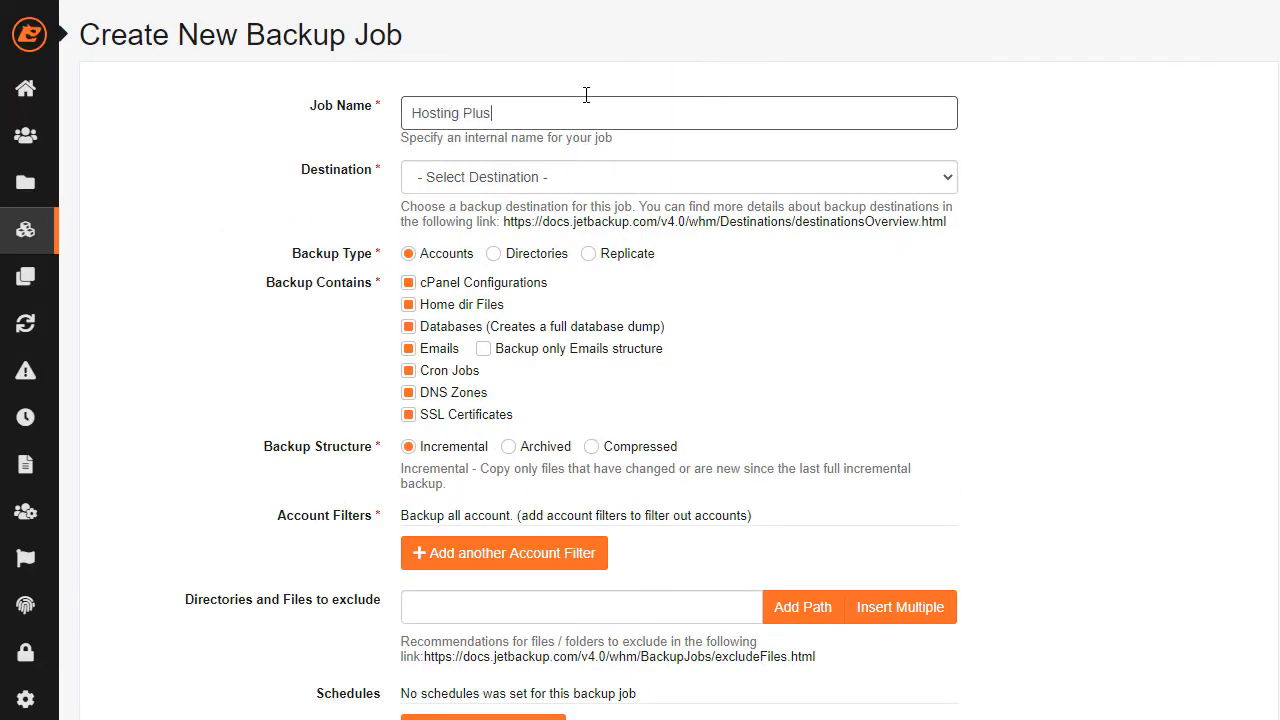
{"action": "left_click", "coordinate": [575, 177]}
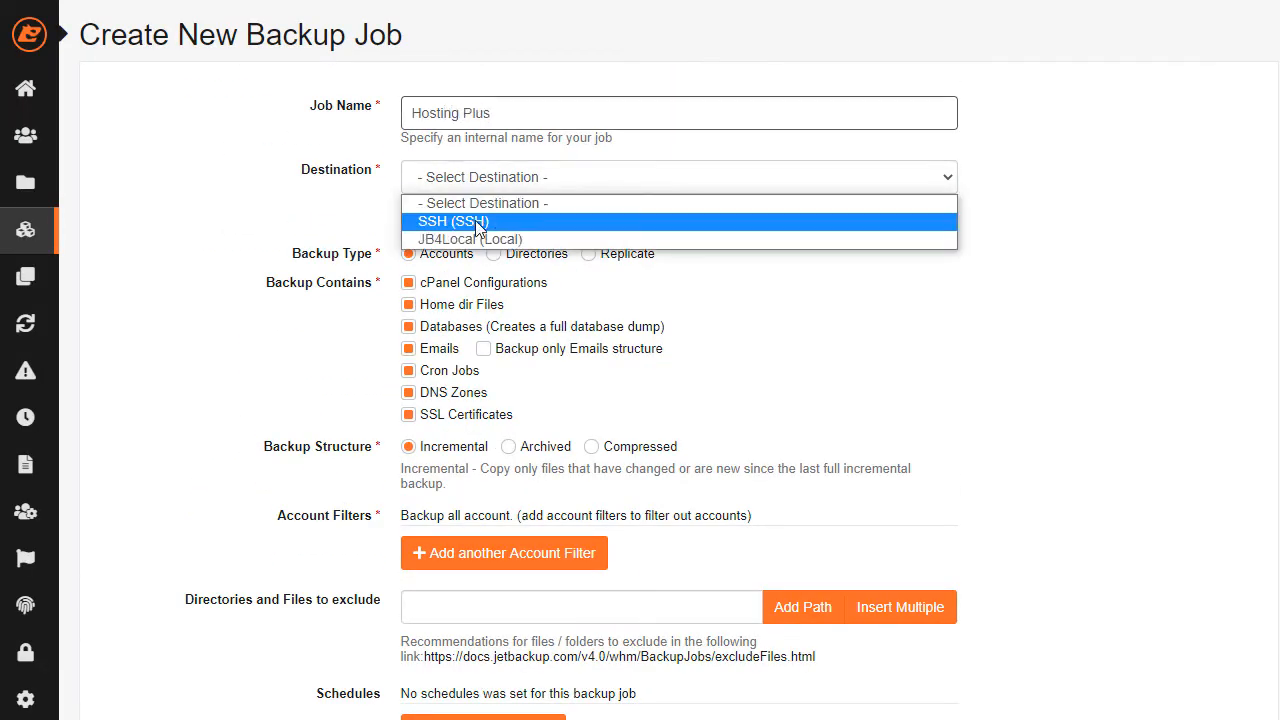
{"action": "left_click", "coordinate": [470, 239]}
Start a new account filter of type Packages Filter named Hosting Plus for the Hosting Plus job.
{"action": "left_click", "coordinate": [543, 556]}
{"action": "left_click", "coordinate": [255, 250]}
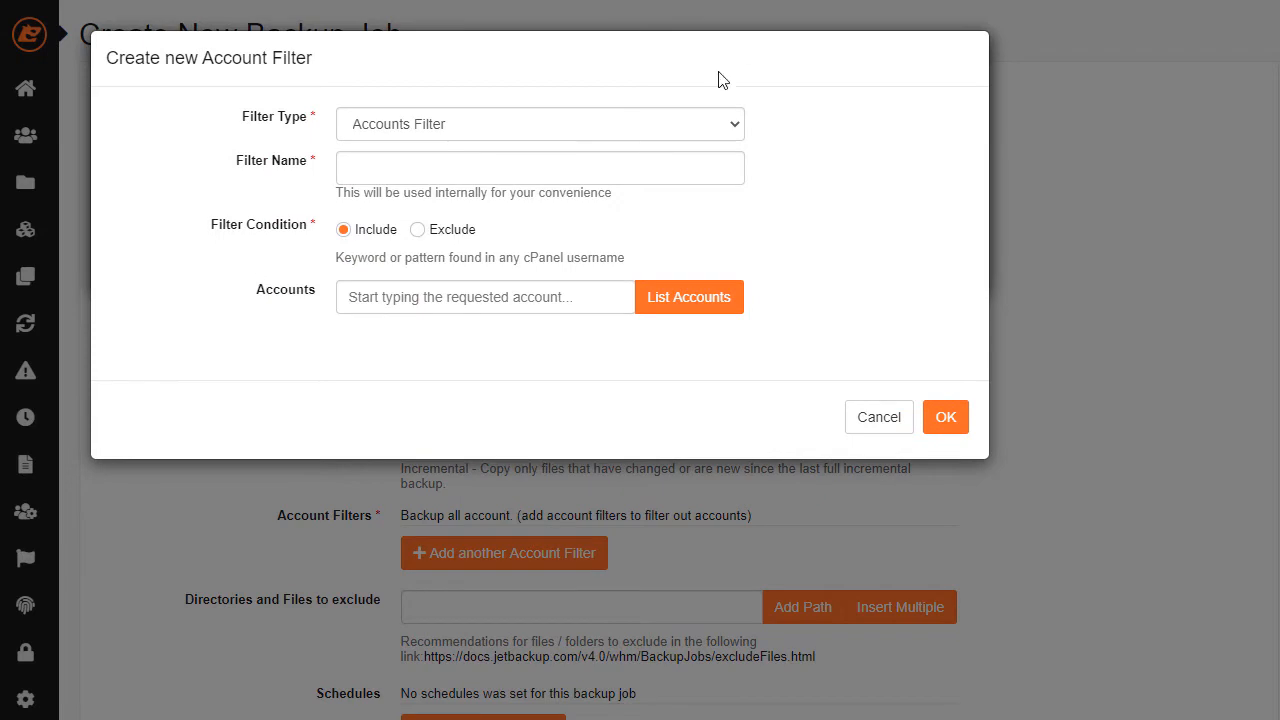
{"action": "left_click", "coordinate": [670, 124]}
{"action": "left_click", "coordinate": [534, 240]}
{"action": "left_click", "coordinate": [543, 181]}
{"action": "type", "text": "Hosting Plus"}
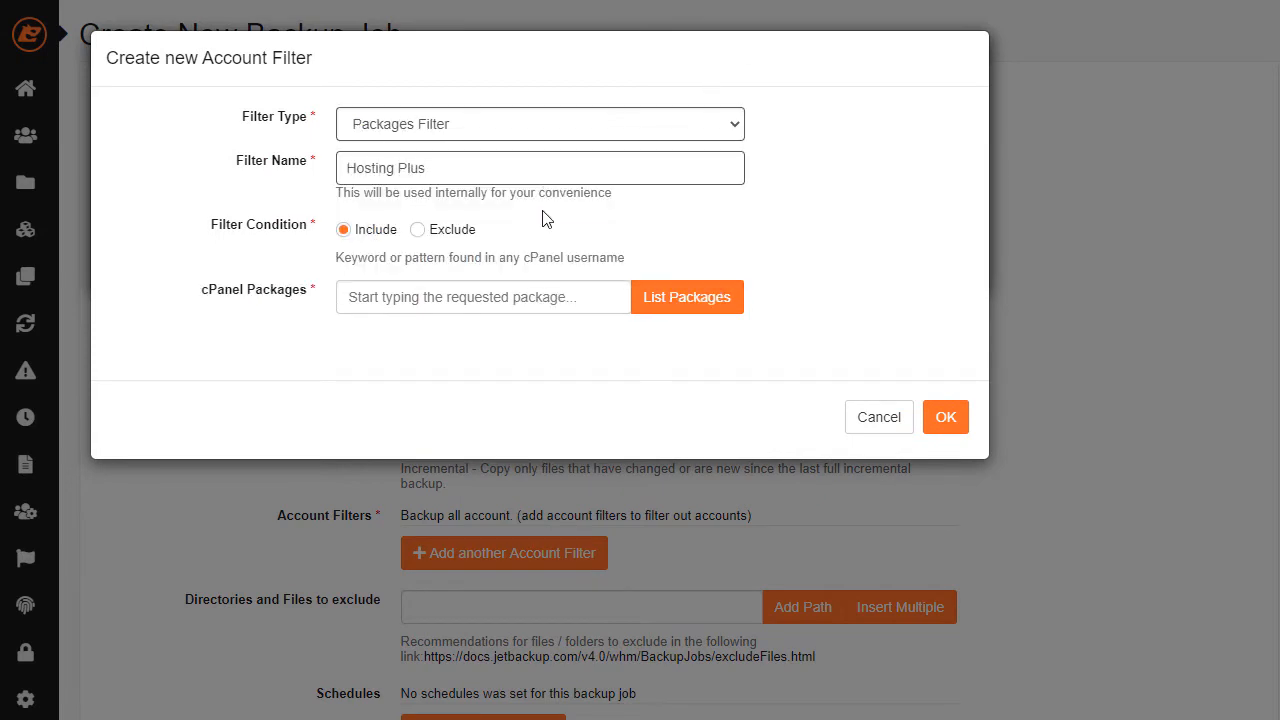
Include the Hosting Plus package in the account filter and save the filter.
{"action": "left_click", "coordinate": [686, 318]}
{"action": "left_click", "coordinate": [462, 117]}
{"action": "left_click", "coordinate": [752, 352]}
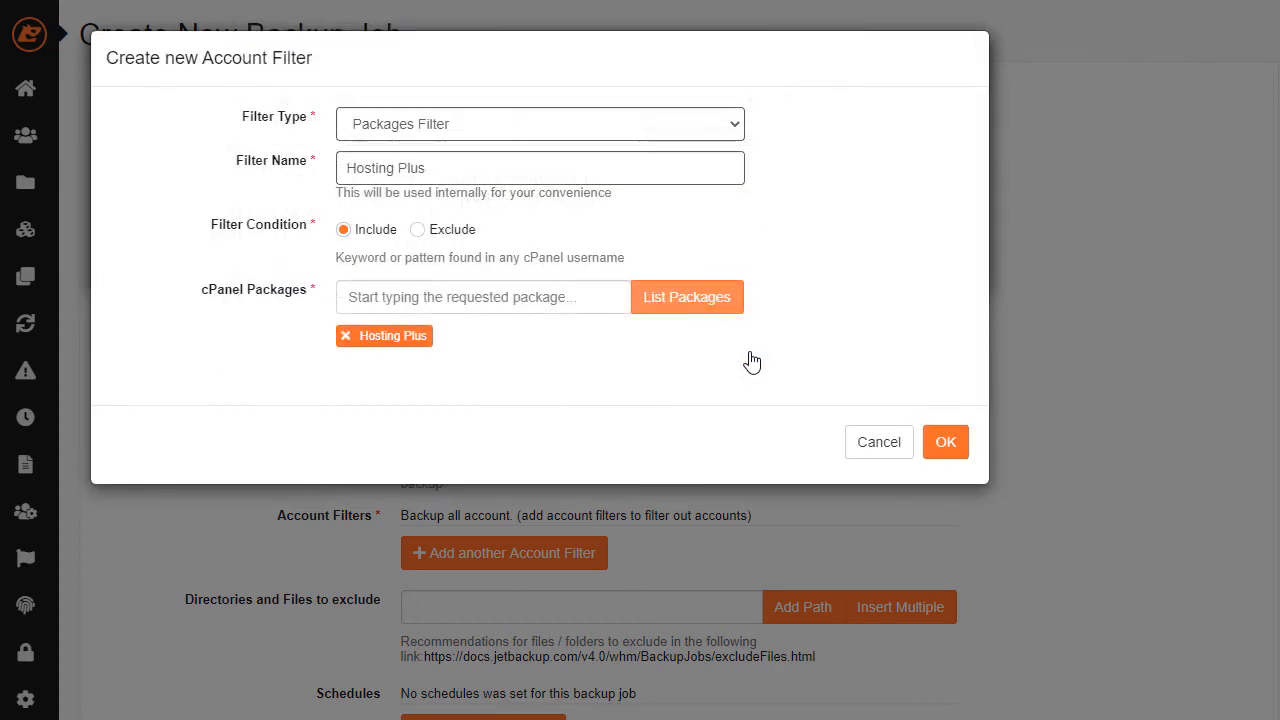
{"action": "left_click", "coordinate": [946, 443]}
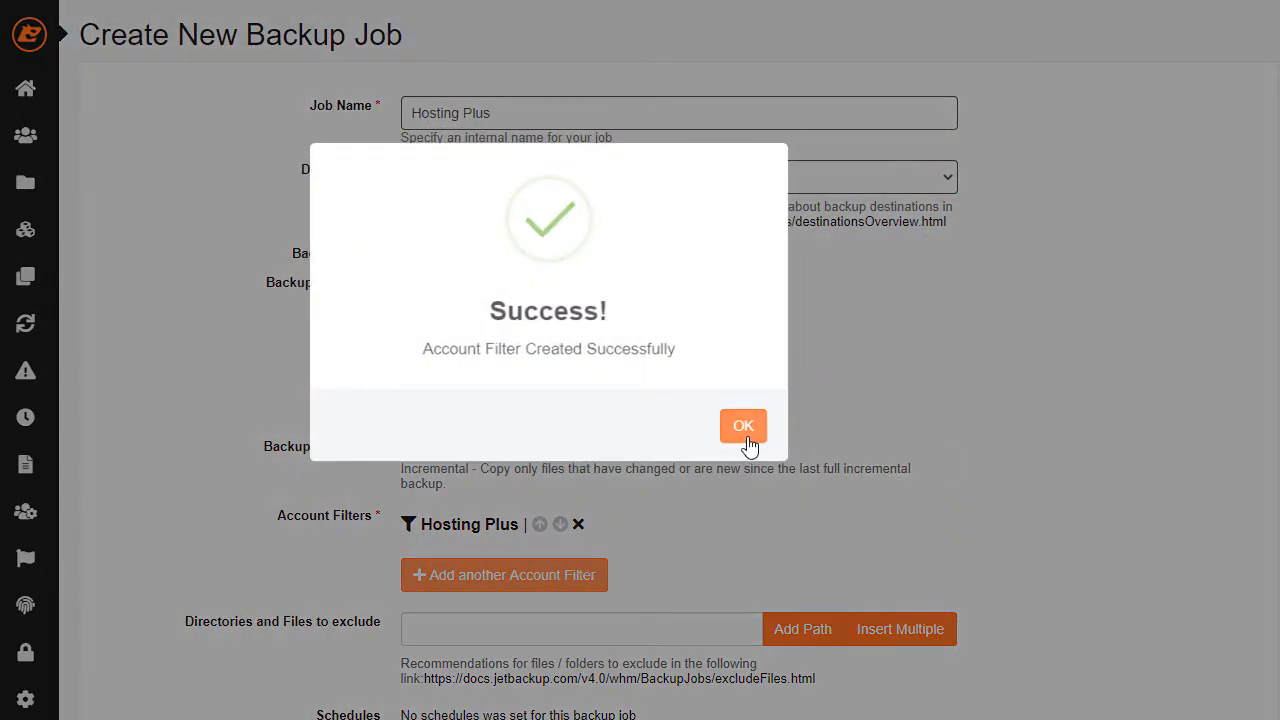
{"action": "left_click", "coordinate": [746, 438]}
Add an Hourly schedule named Hosting Plus Hourly that runs every 6 hours and retains 4 backups.
{"action": "scroll", "coordinate": [478, 363], "scroll_direction": "down", "scroll_amount": 4}
{"action": "left_click", "coordinate": [478, 353]}
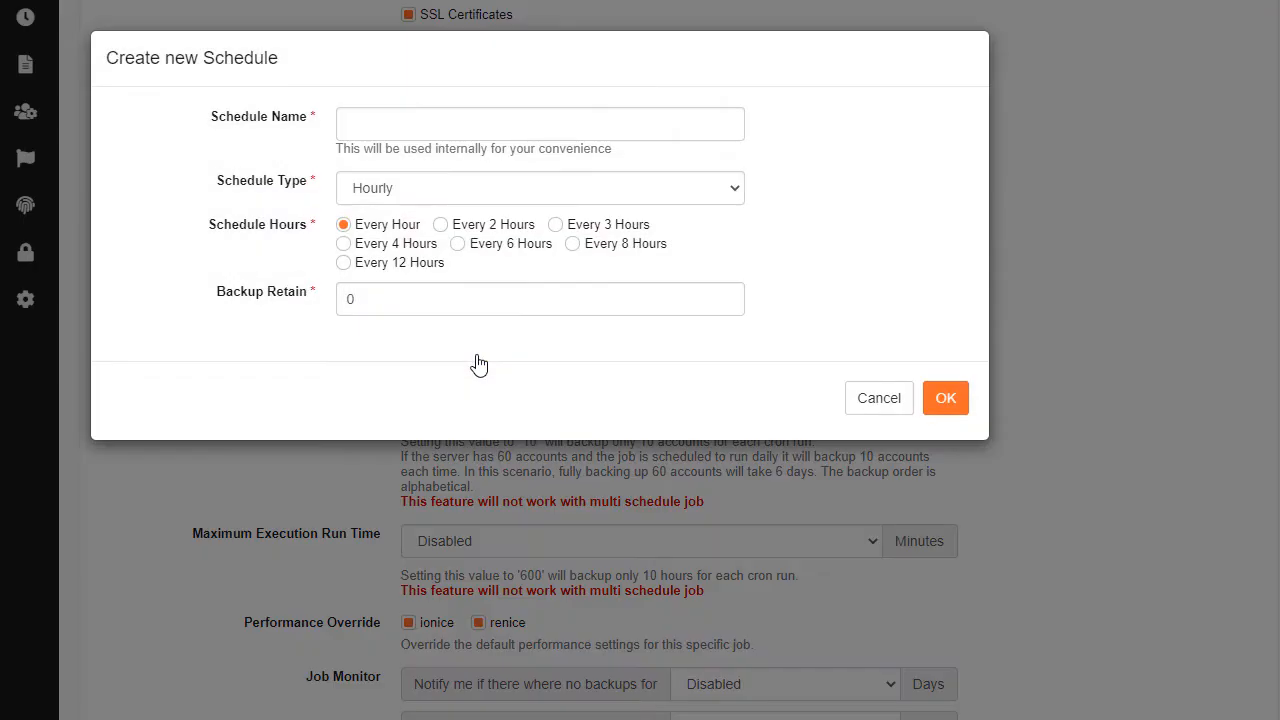
{"action": "left_click", "coordinate": [537, 122]}
{"action": "left_click", "coordinate": [510, 172]}
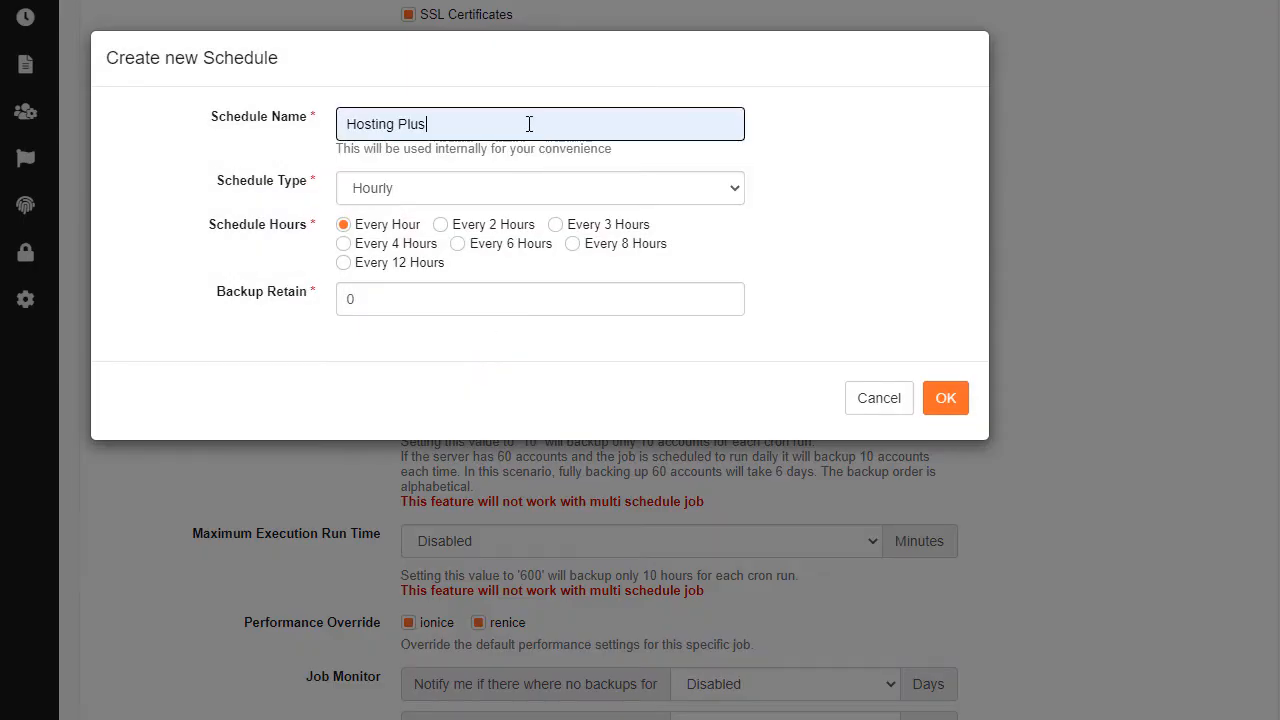
{"action": "type", "text": "Hourly"}
{"action": "left_click", "coordinate": [462, 245]}
{"action": "left_click", "coordinate": [300, 305]}
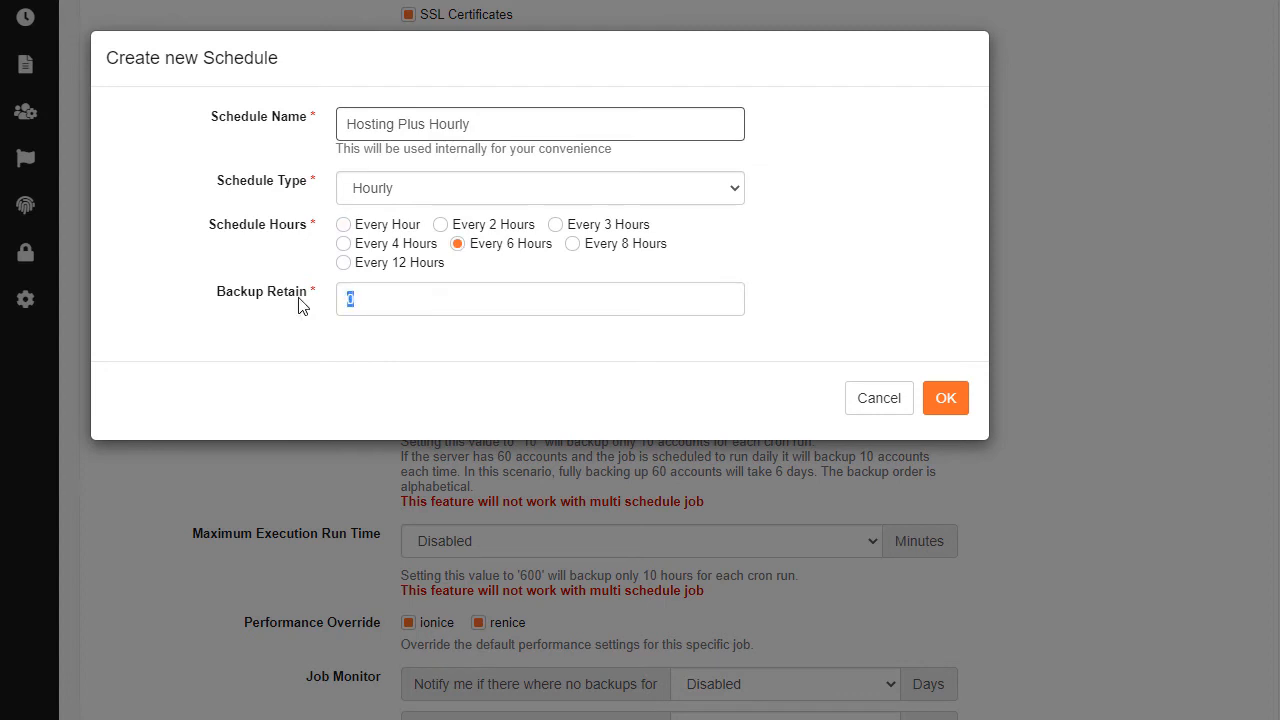
{"action": "type", "text": "4"}
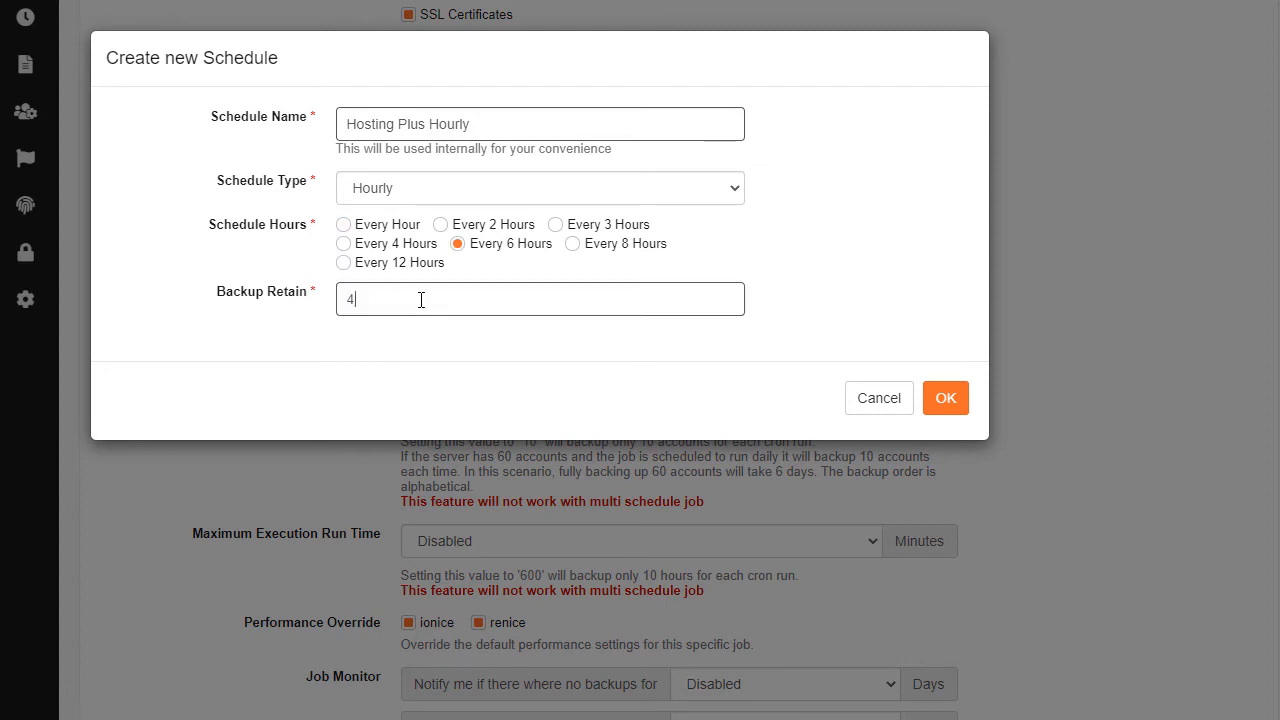
{"action": "left_click", "coordinate": [945, 401]}
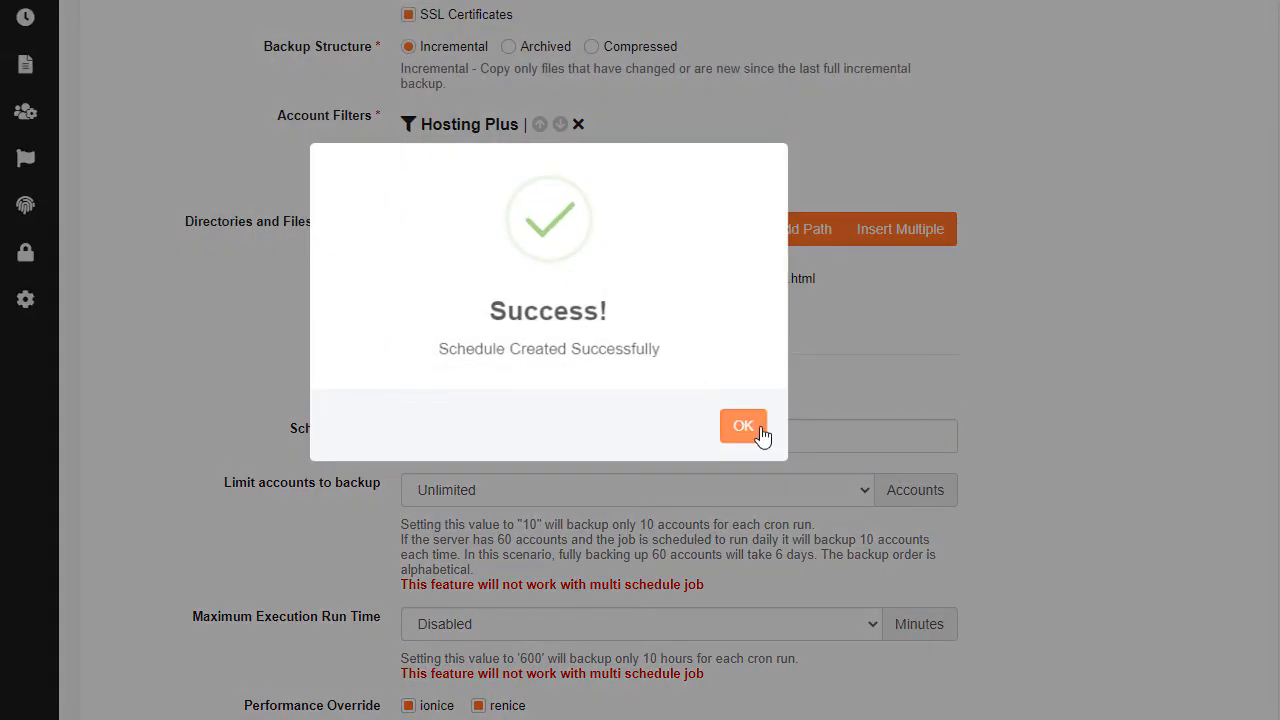
{"action": "left_click", "coordinate": [760, 435]}
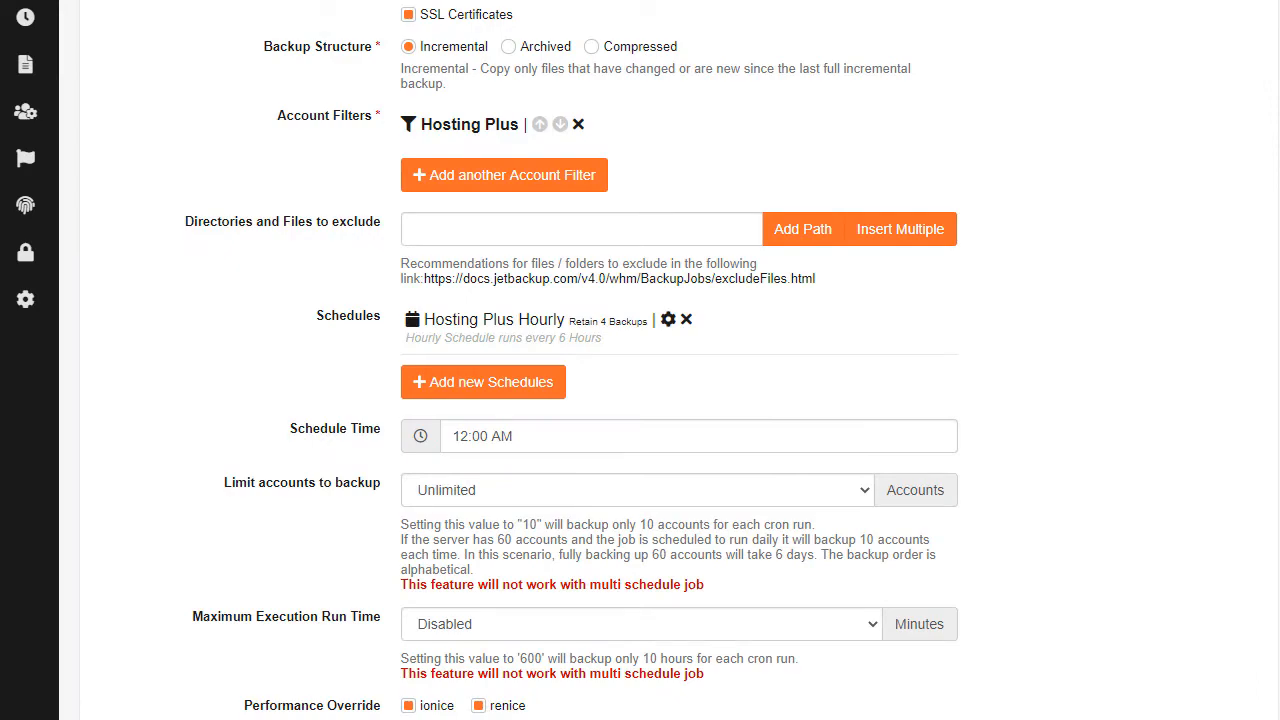
Start a second schedule for the Hosting Plus job, named Hosting Plus Daily, with the Daily type.
{"action": "left_click", "coordinate": [514, 384]}
{"action": "left_click", "coordinate": [432, 124]}
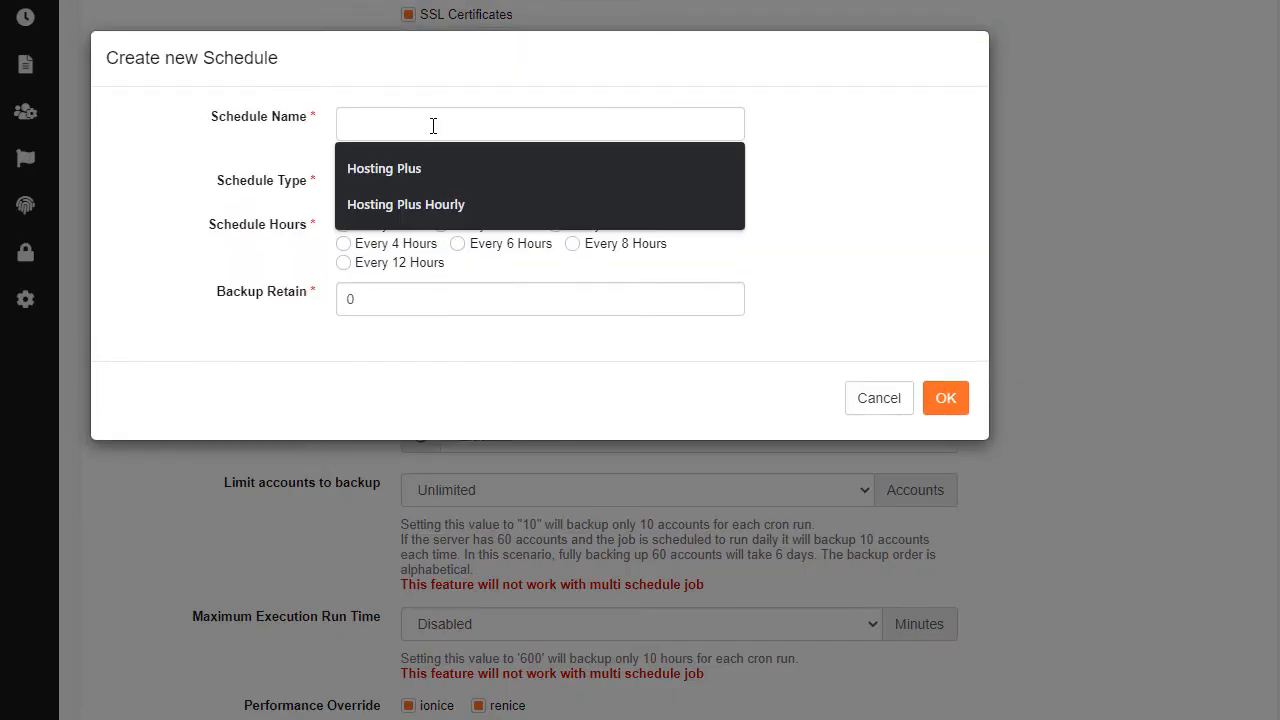
{"action": "type", "text": "Hosting Plus Daily"}
{"action": "left_click", "coordinate": [471, 187]}
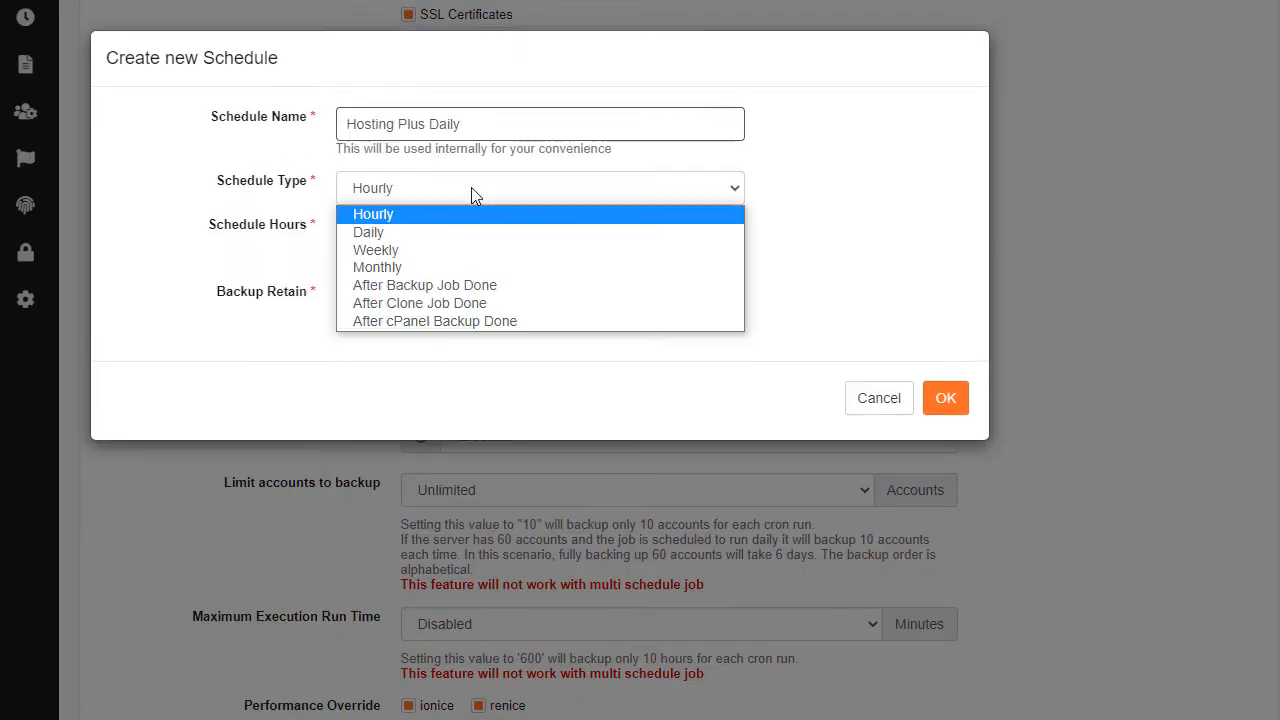
{"action": "left_click", "coordinate": [363, 229]}
Set Hosting Plus Daily to run every day from Sunday to Saturday, retain 7 backups, and save it.
{"action": "left_click", "coordinate": [343, 225]}
{"action": "left_click", "coordinate": [419, 225]}
{"action": "left_click", "coordinate": [498, 226]}
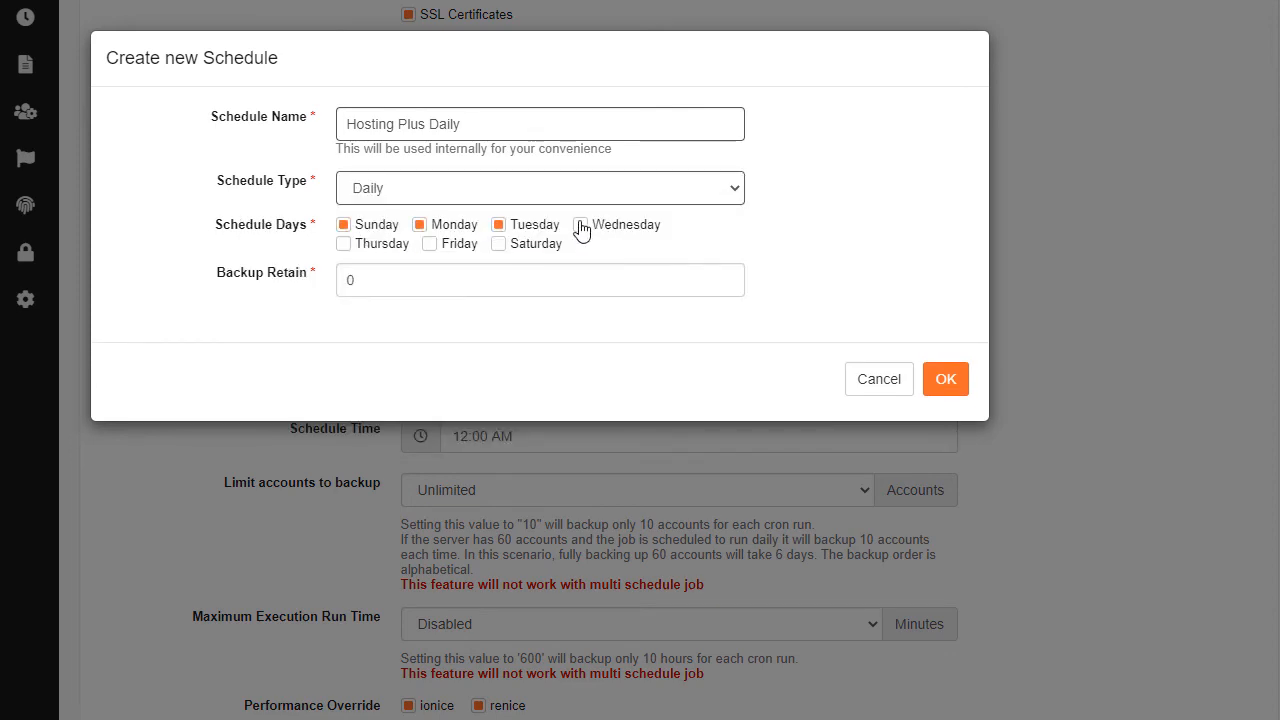
{"action": "left_click", "coordinate": [580, 227]}
{"action": "left_click", "coordinate": [350, 246]}
{"action": "left_click", "coordinate": [429, 245]}
{"action": "left_click", "coordinate": [499, 246]}
{"action": "key", "text": "Tab"}
{"action": "type", "text": "7"}
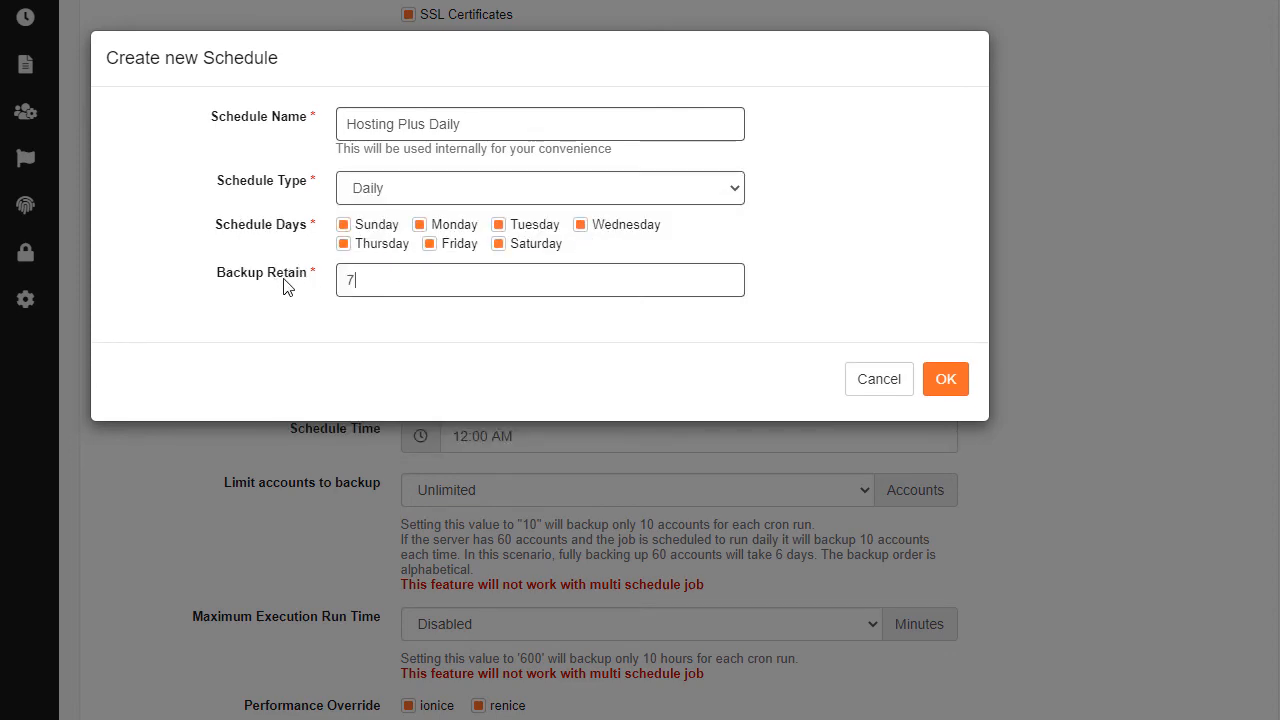
{"action": "left_click", "coordinate": [748, 430]}
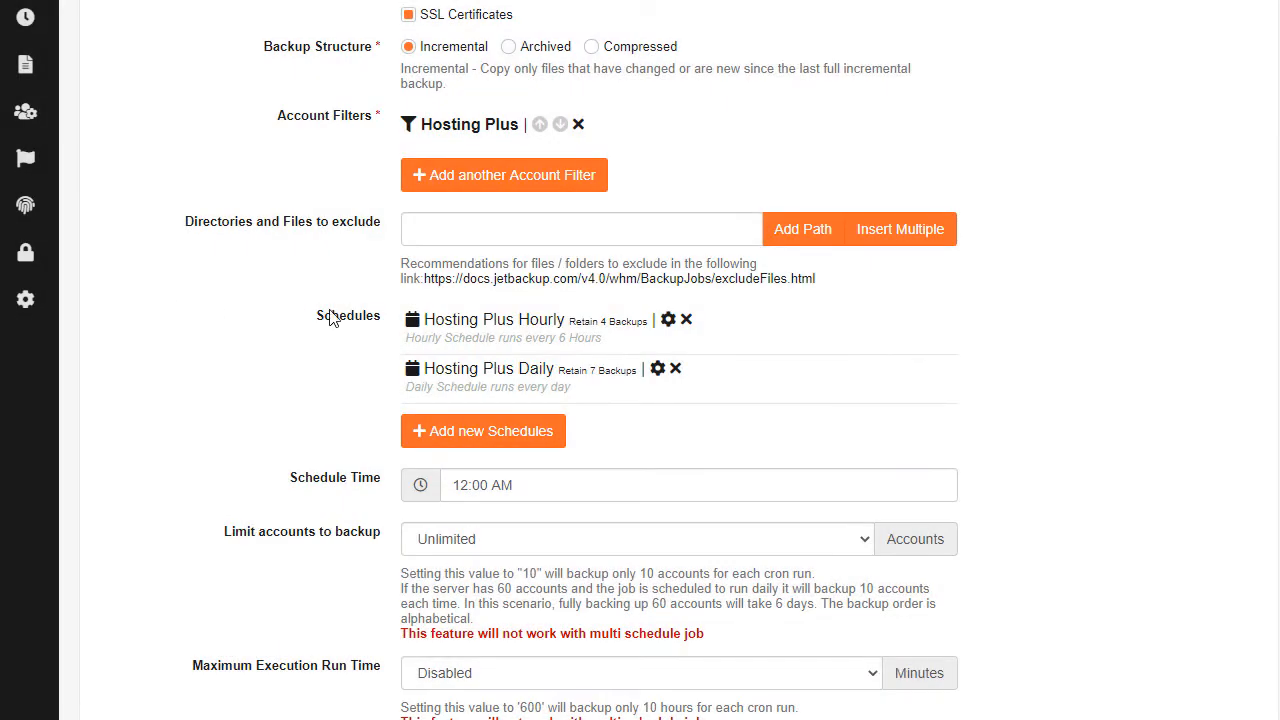
Save the Hosting Plus backup job with its remaining options at their defaults.
{"action": "scroll", "coordinate": [332, 320], "scroll_direction": "down", "scroll_amount": 5}
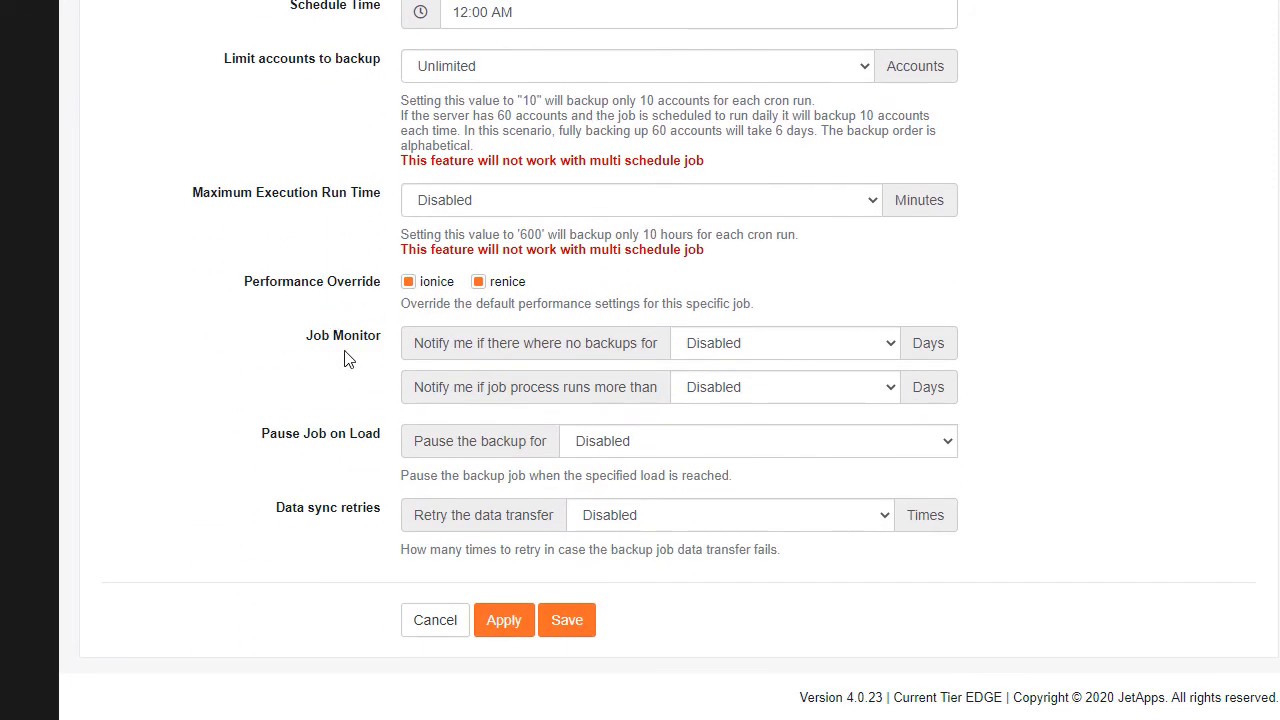
{"action": "left_click", "coordinate": [568, 624]}
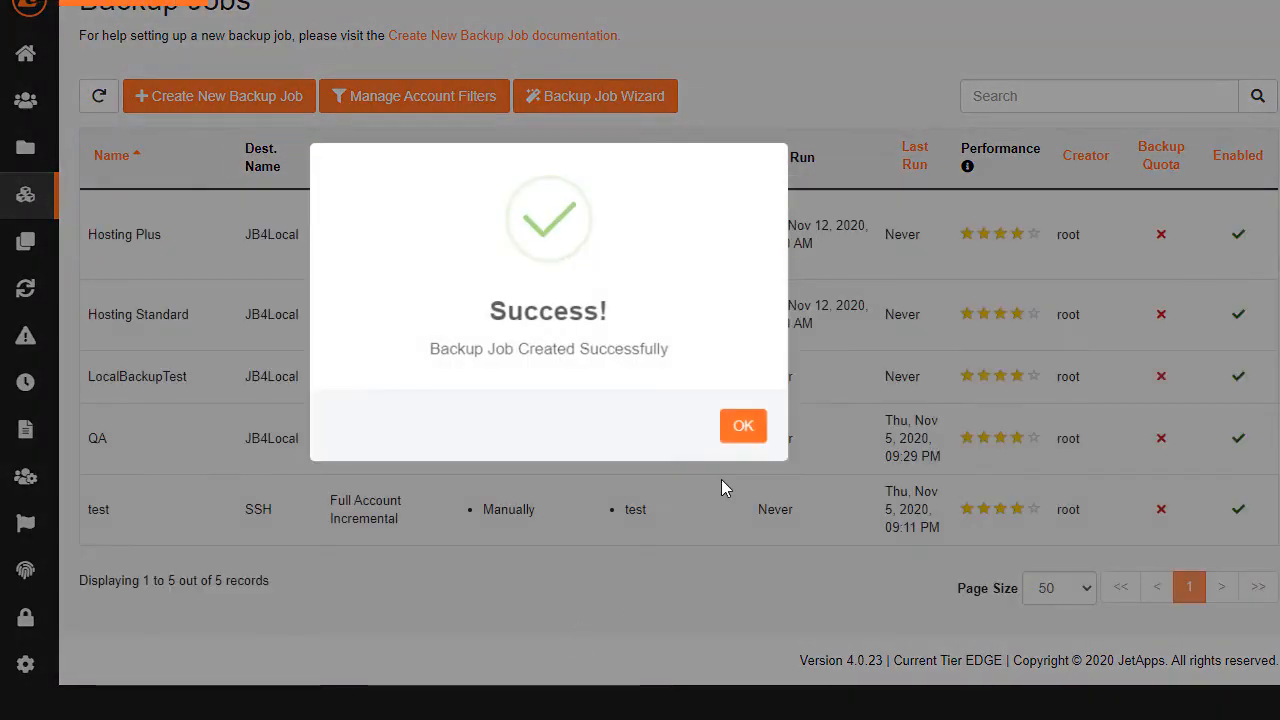
{"action": "left_click", "coordinate": [743, 427]}
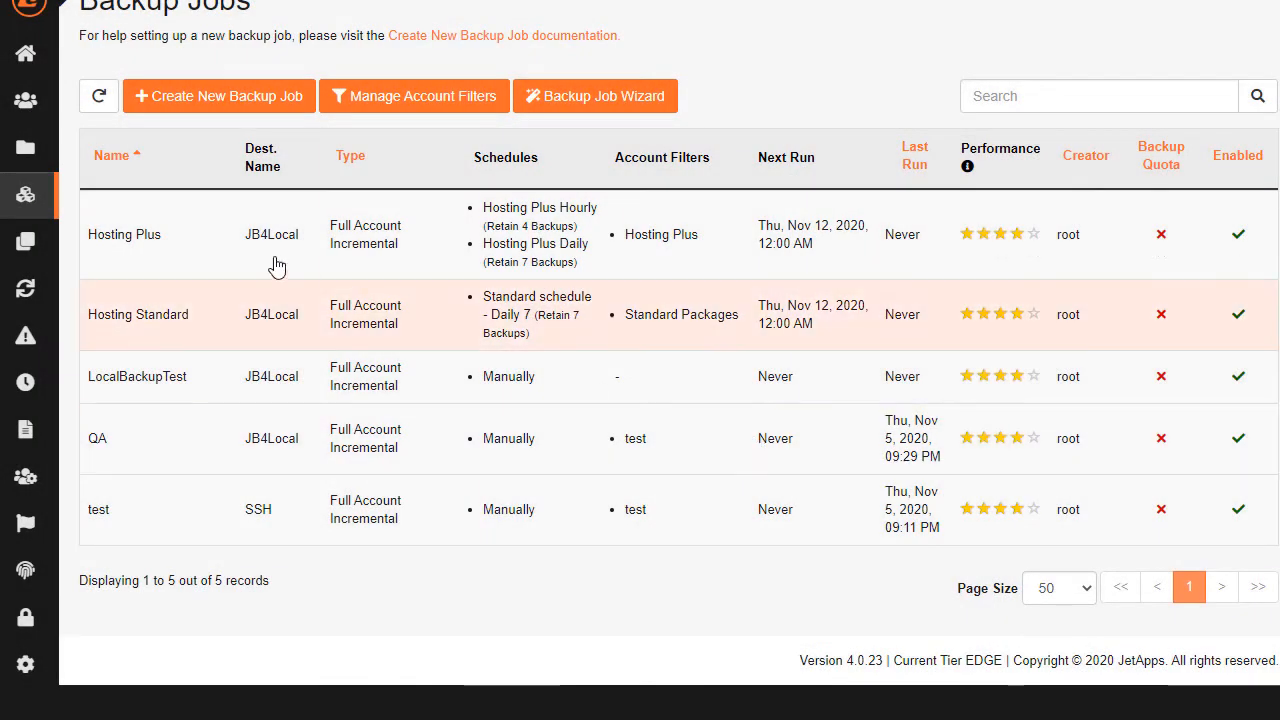
Start a new backup job named Hosting Premium with JB4Local (Local) as its destination.
{"action": "left_click", "coordinate": [238, 98]}
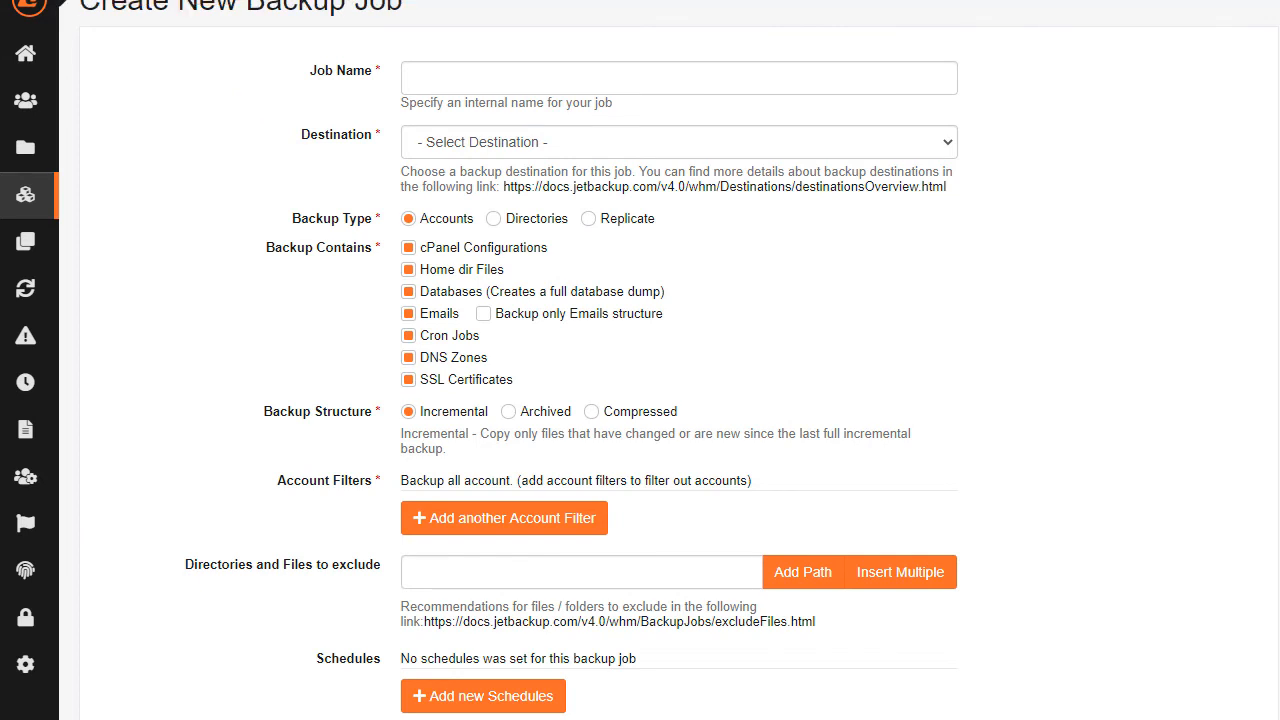
{"action": "type", "text": "Hosting Premium"}
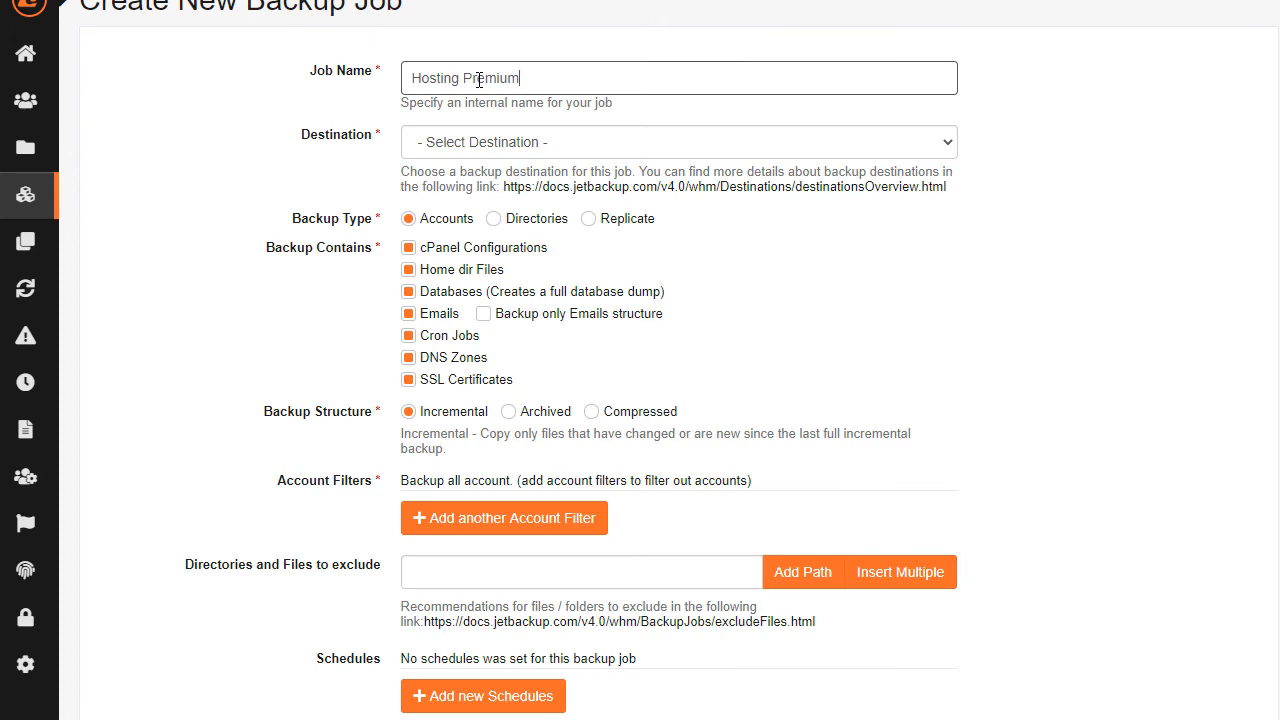
{"action": "left_click", "coordinate": [510, 142]}
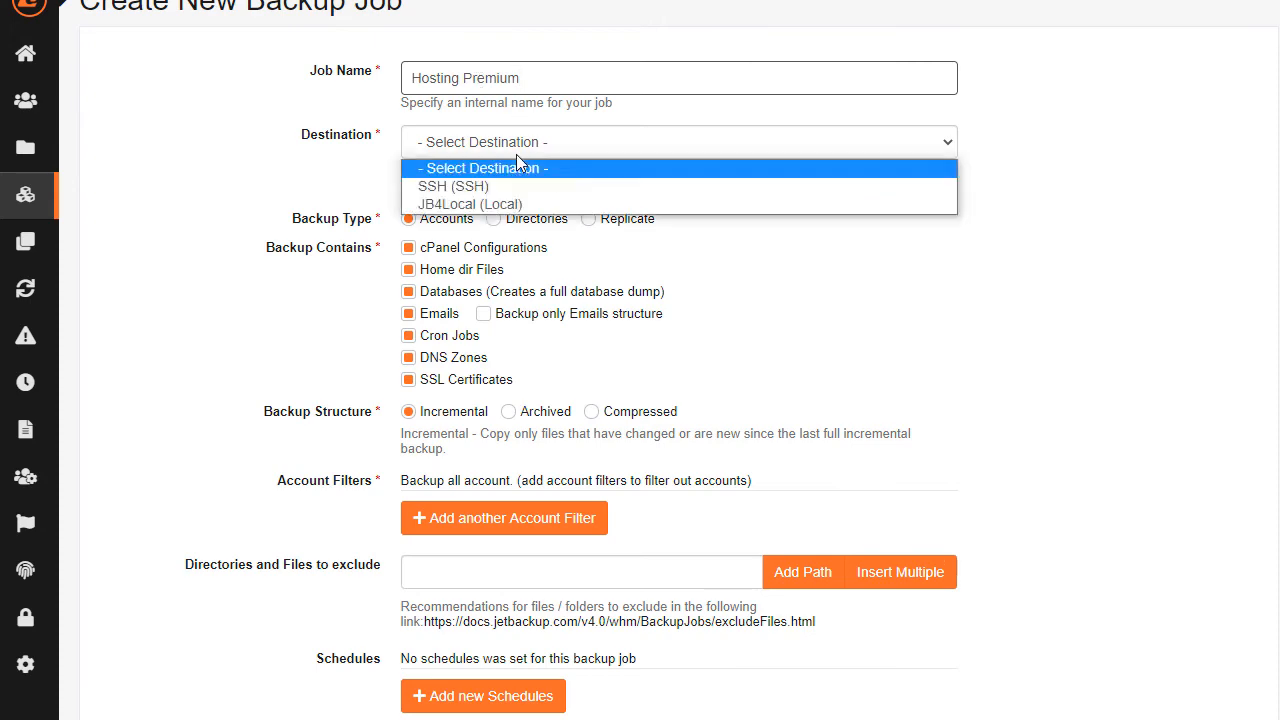
{"action": "left_click", "coordinate": [482, 203]}
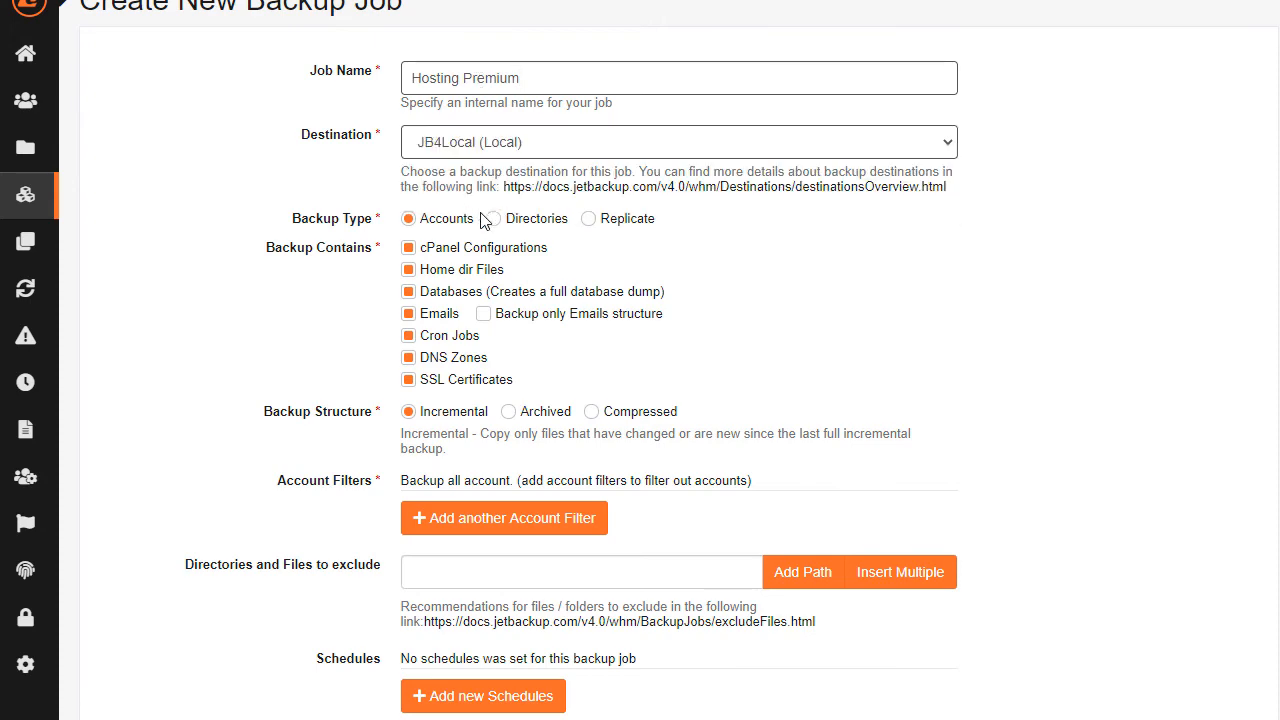
Start a new account filter of type Packages Filter named Hosting Premium for the Hosting Premium job.
{"action": "left_click", "coordinate": [486, 518]}
{"action": "left_click", "coordinate": [205, 247]}
{"action": "left_click", "coordinate": [466, 123]}
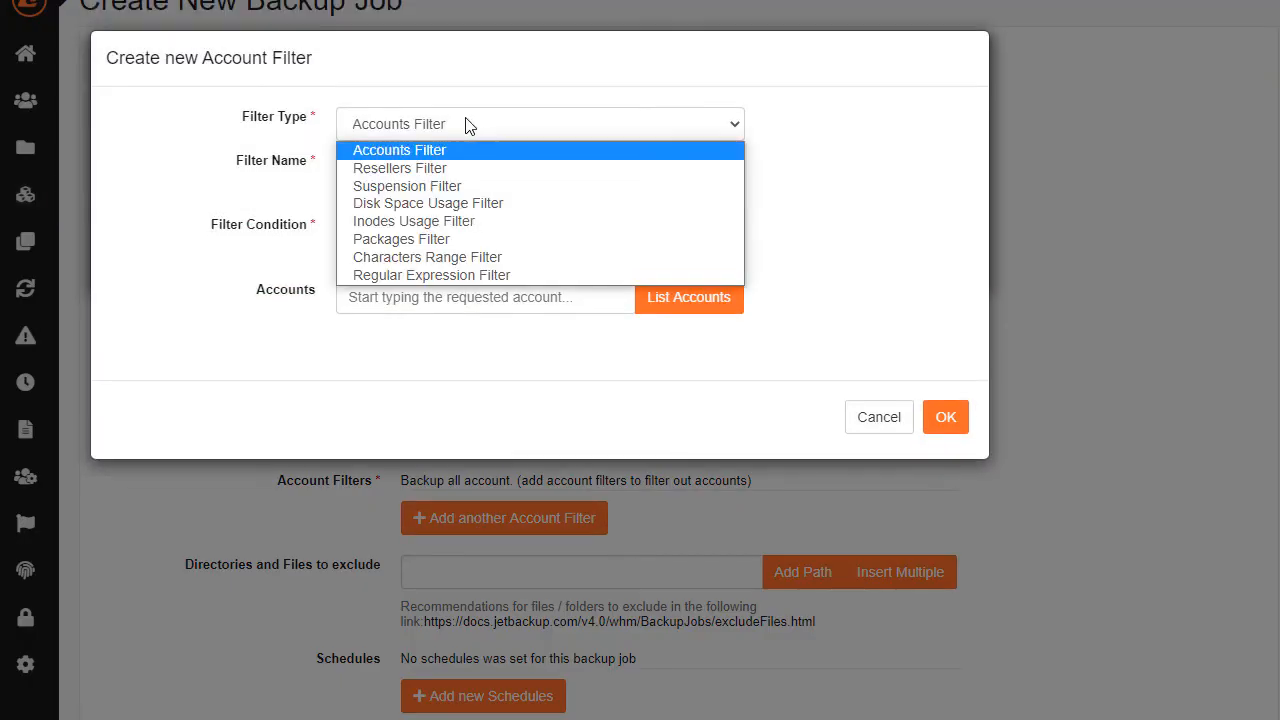
{"action": "left_click", "coordinate": [446, 234]}
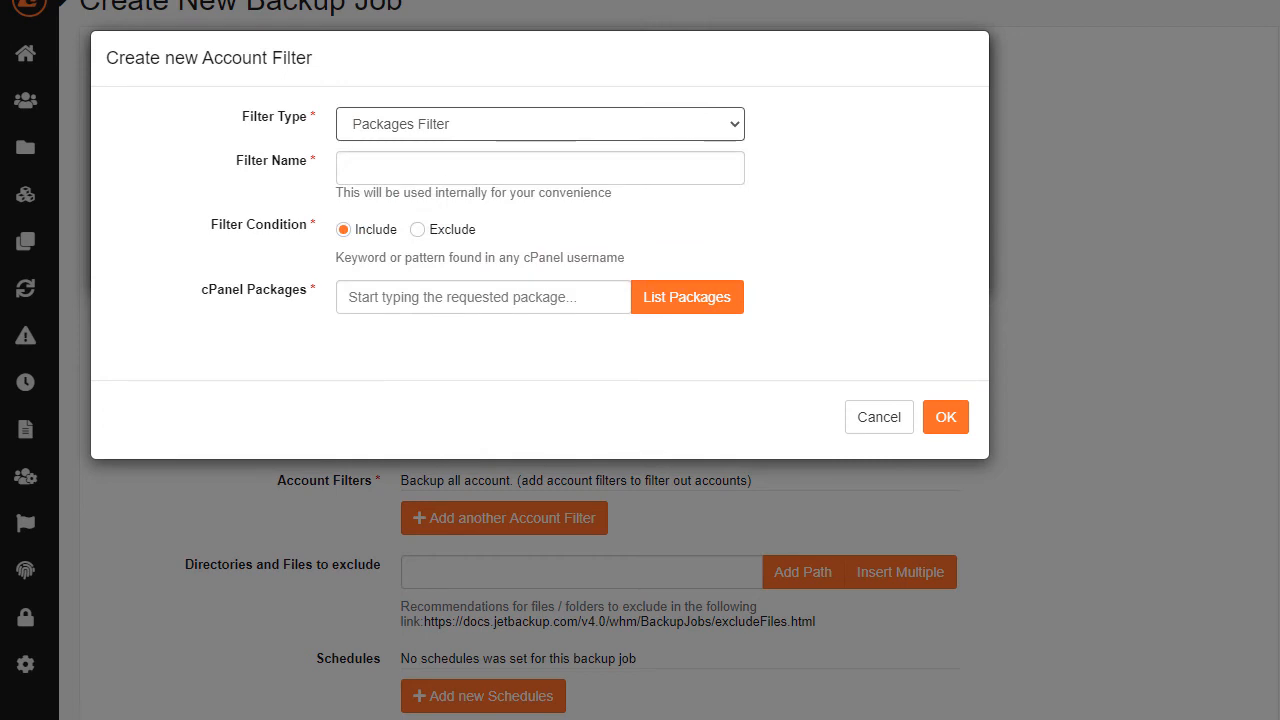
{"action": "left_click", "coordinate": [429, 166]}
{"action": "type", "text": "Hosting Prem"}
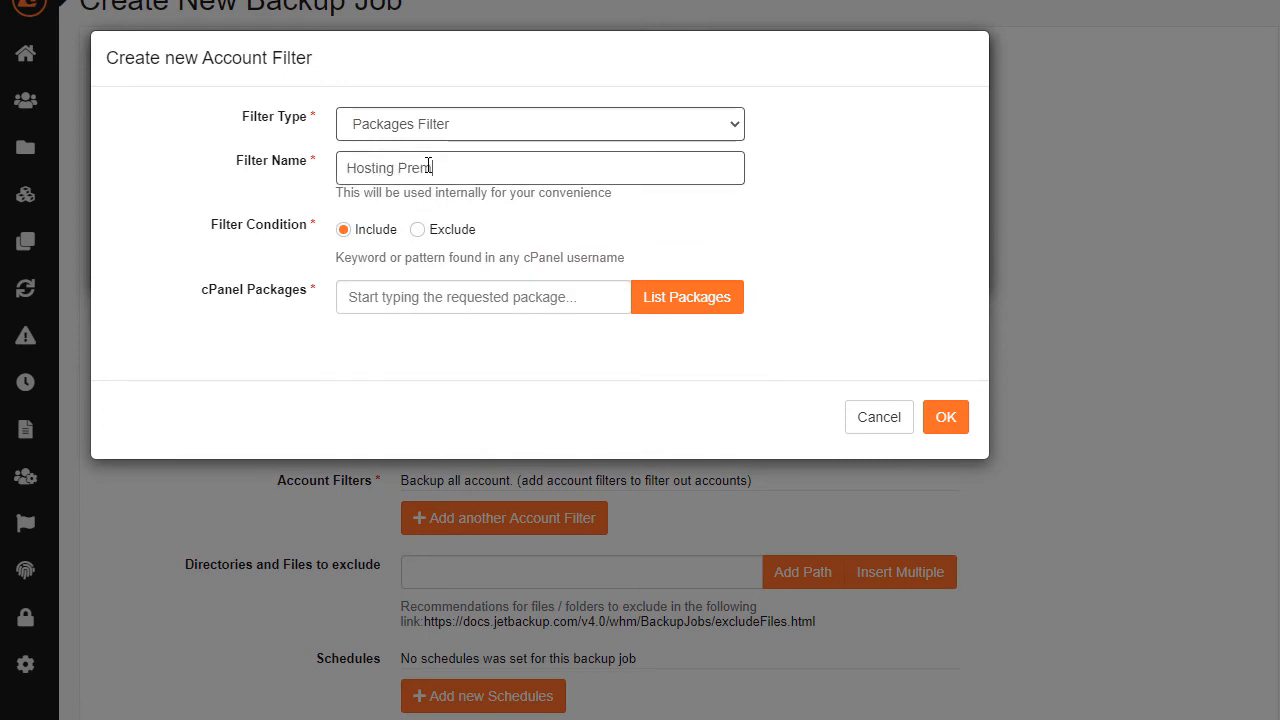
{"action": "type", "text": "ium"}
Include the Hosting Premuim package in the account filter and save the filter.
{"action": "left_click", "coordinate": [645, 296]}
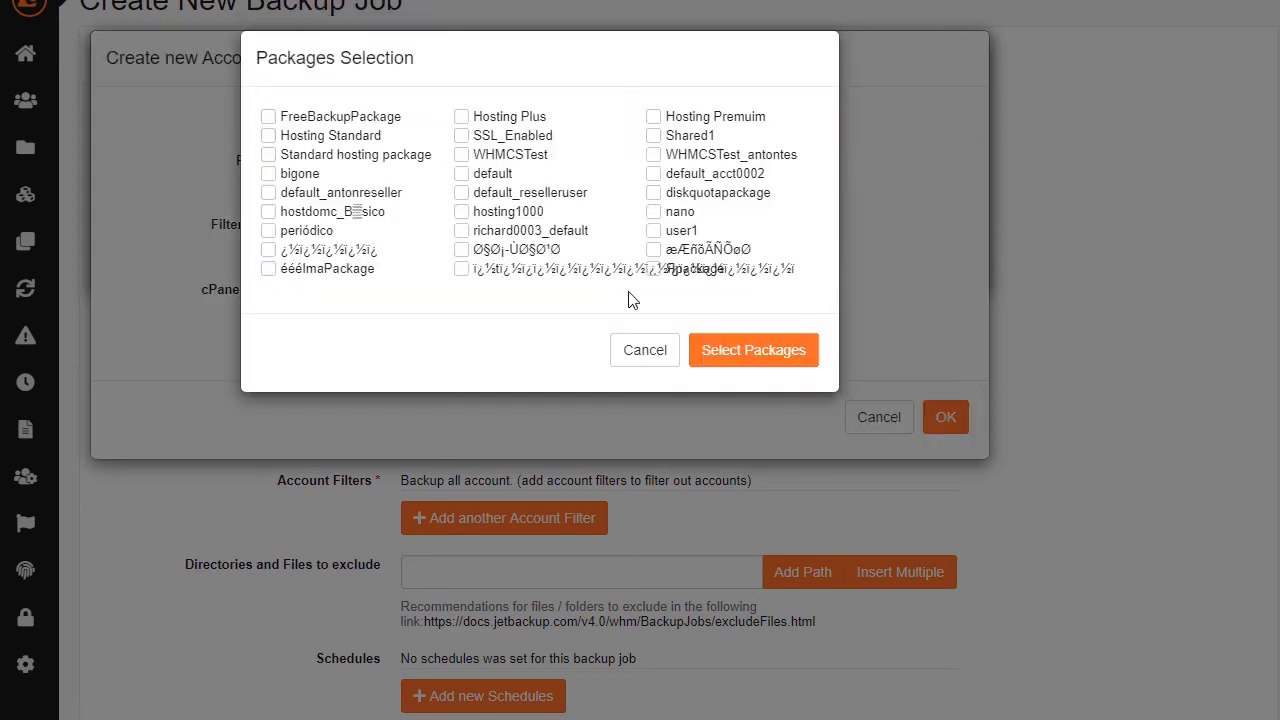
{"action": "left_click", "coordinate": [653, 117]}
{"action": "left_click", "coordinate": [738, 355]}
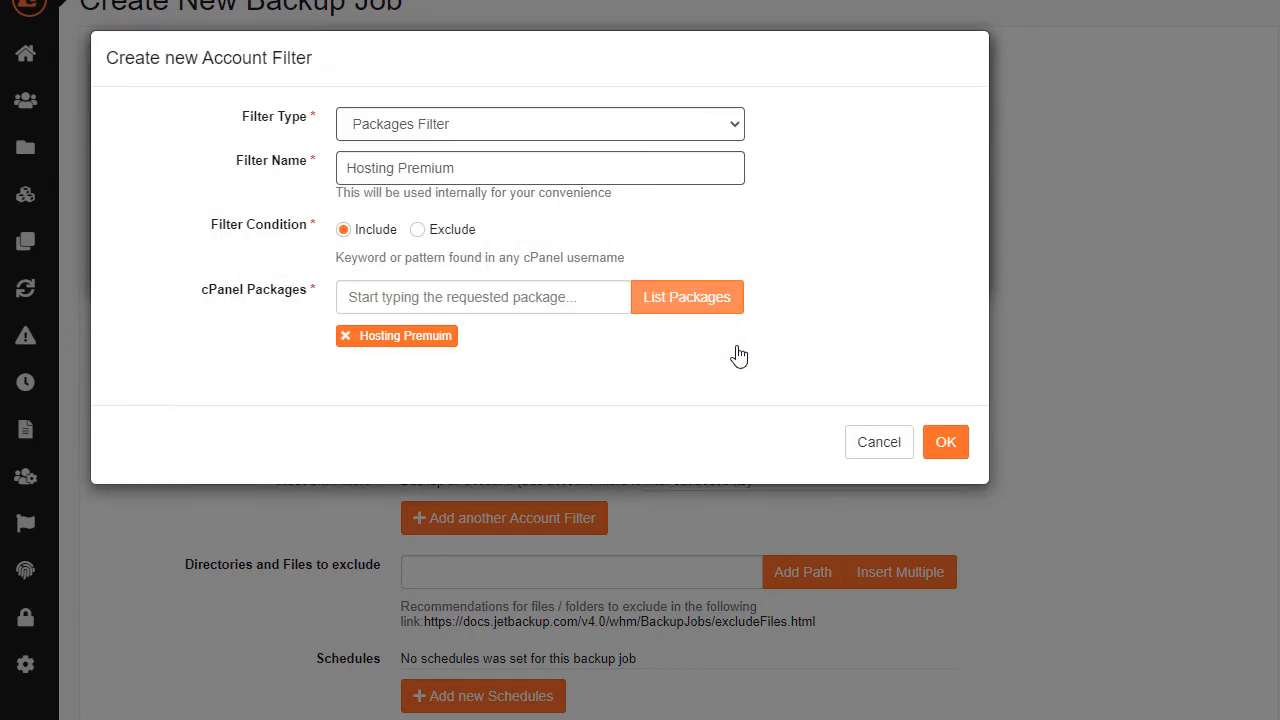
{"action": "left_click", "coordinate": [945, 442]}
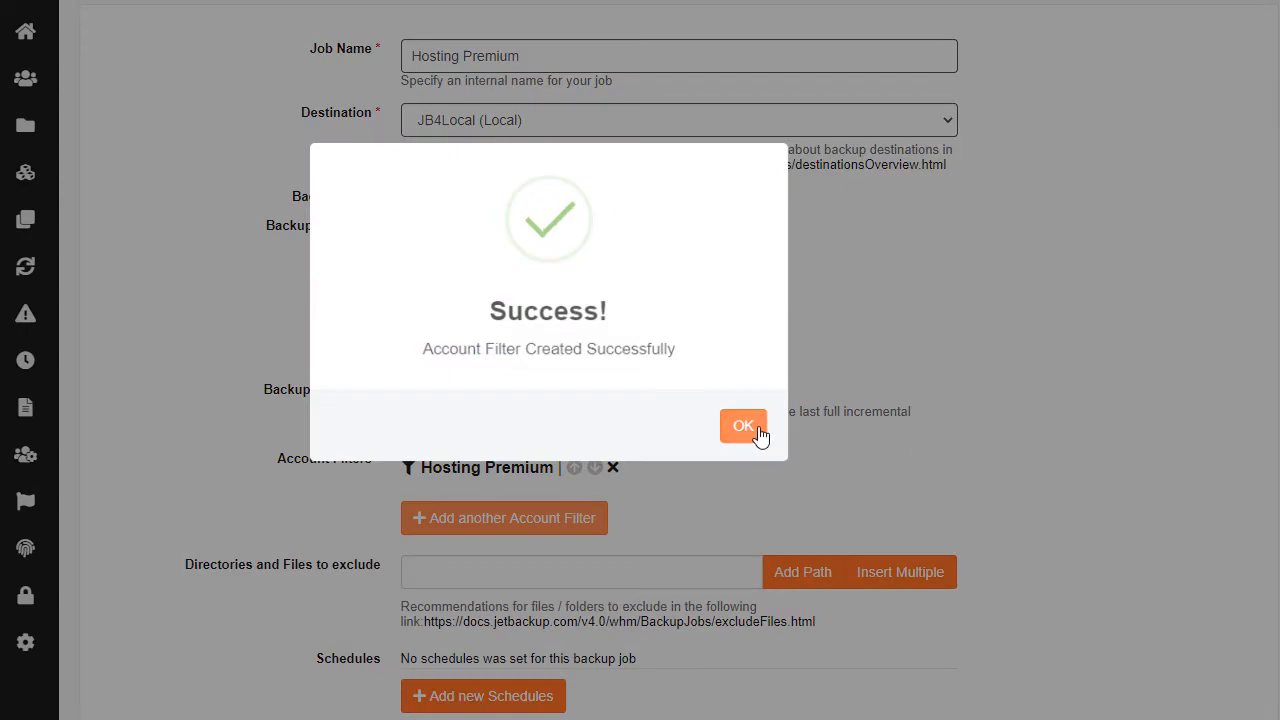
{"action": "left_click", "coordinate": [760, 434]}
Add an Hourly schedule named Hosting Premium Hourly that runs every hour and retains 24 backups.
{"action": "scroll", "coordinate": [360, 393], "scroll_direction": "down", "scroll_amount": 3}
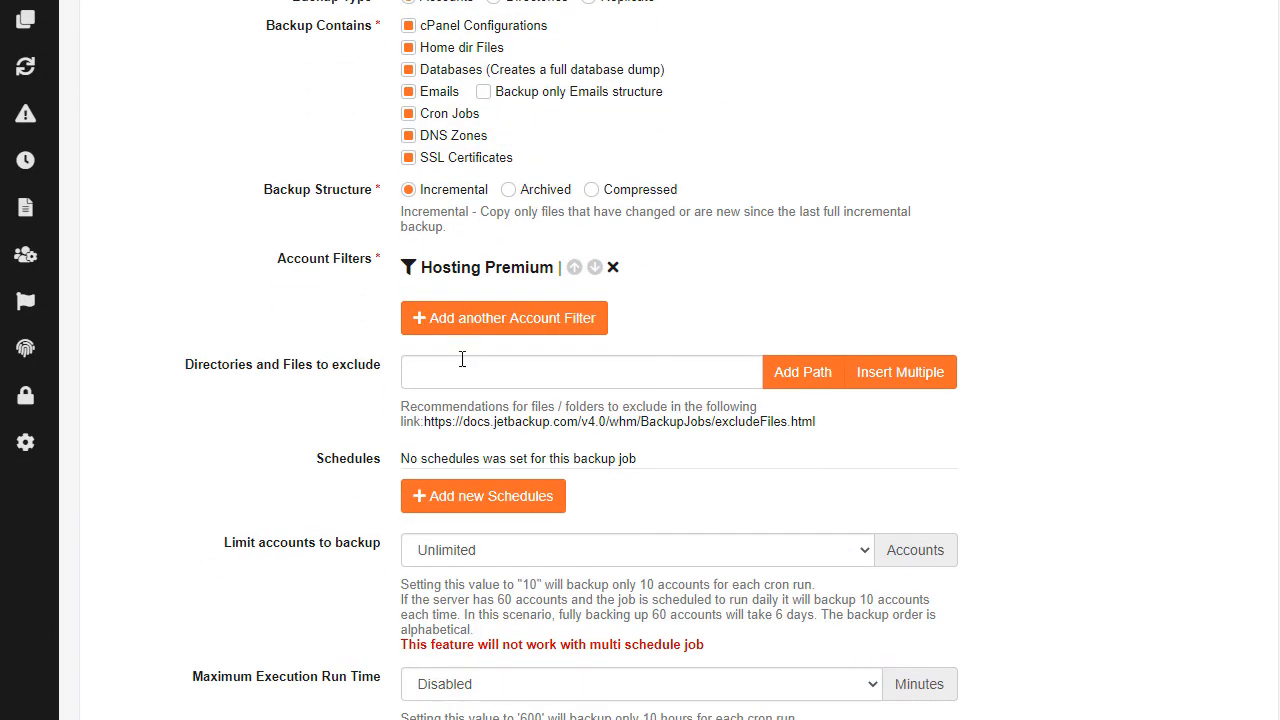
{"action": "left_click", "coordinate": [483, 496]}
{"action": "type", "text": "Hosting P"}
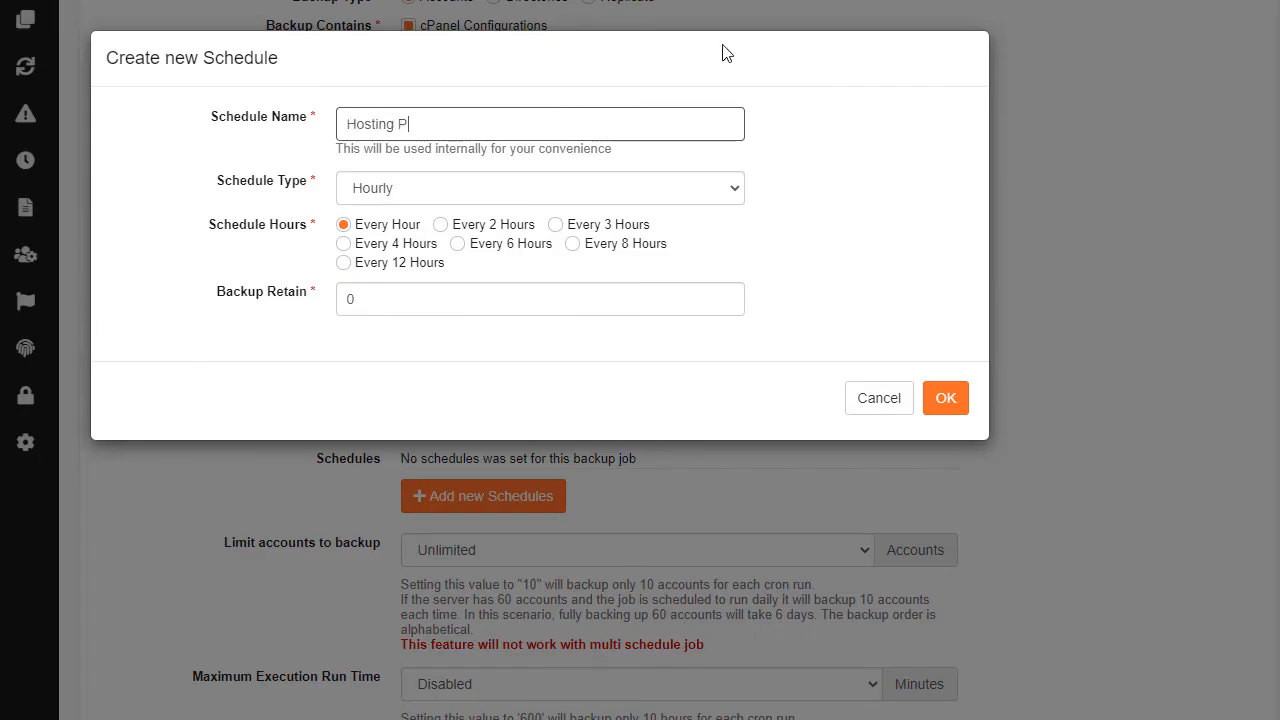
{"action": "type", "text": "remium Hourly"}
{"action": "double_click", "coordinate": [528, 294]}
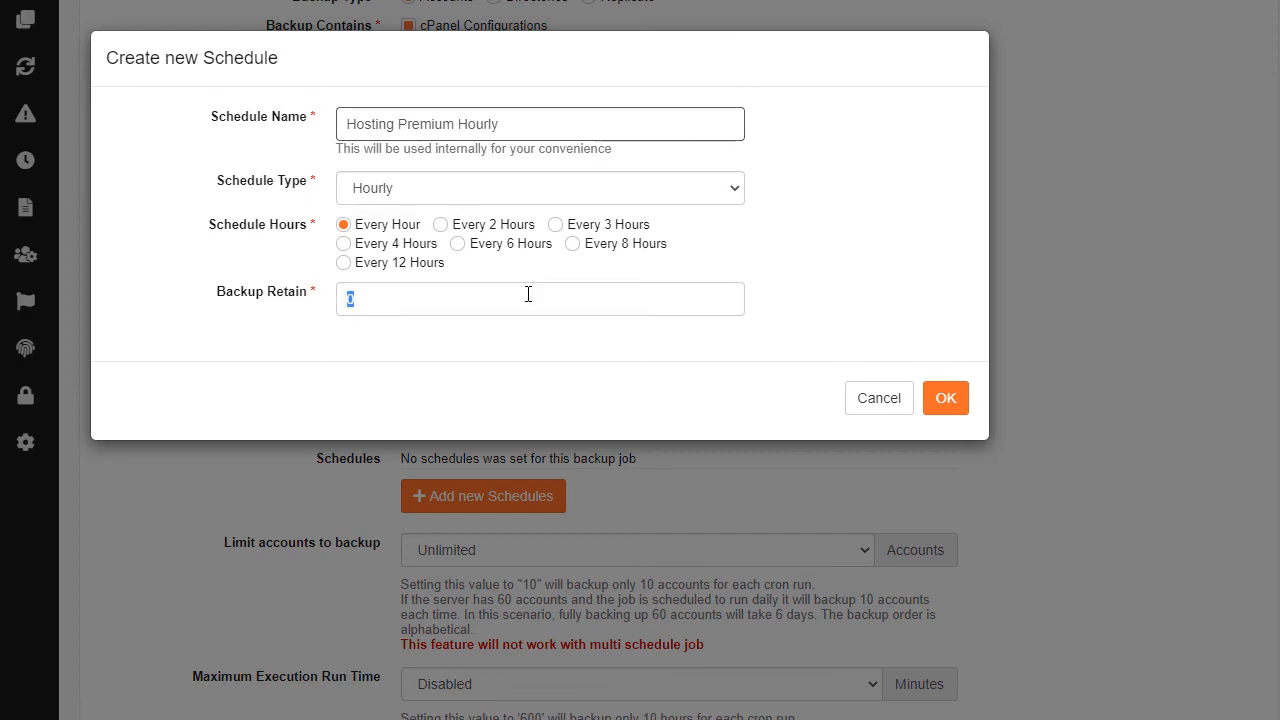
{"action": "type", "text": "24"}
{"action": "left_click", "coordinate": [943, 398]}
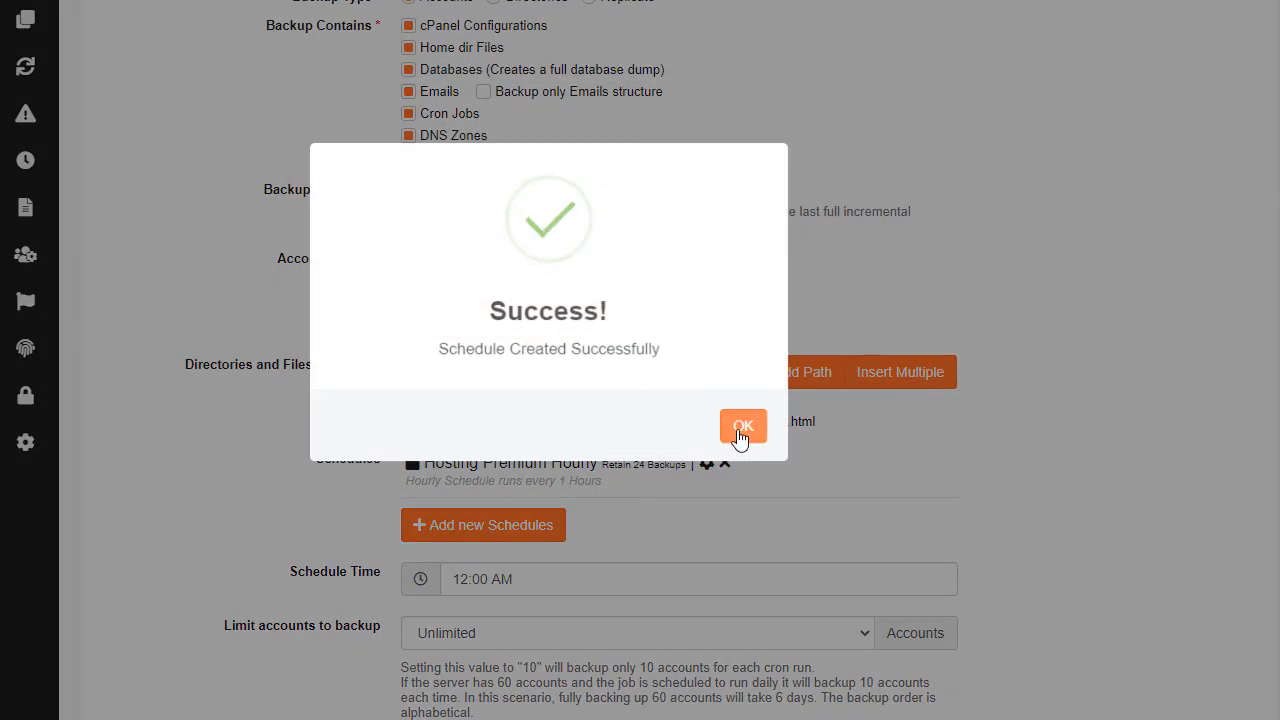
{"action": "left_click", "coordinate": [740, 427]}
Start a second schedule for the Hosting Premium job, named Hosting Premium Daily, with the Daily type.
{"action": "left_click", "coordinate": [517, 527]}
{"action": "left_click", "coordinate": [463, 131]}
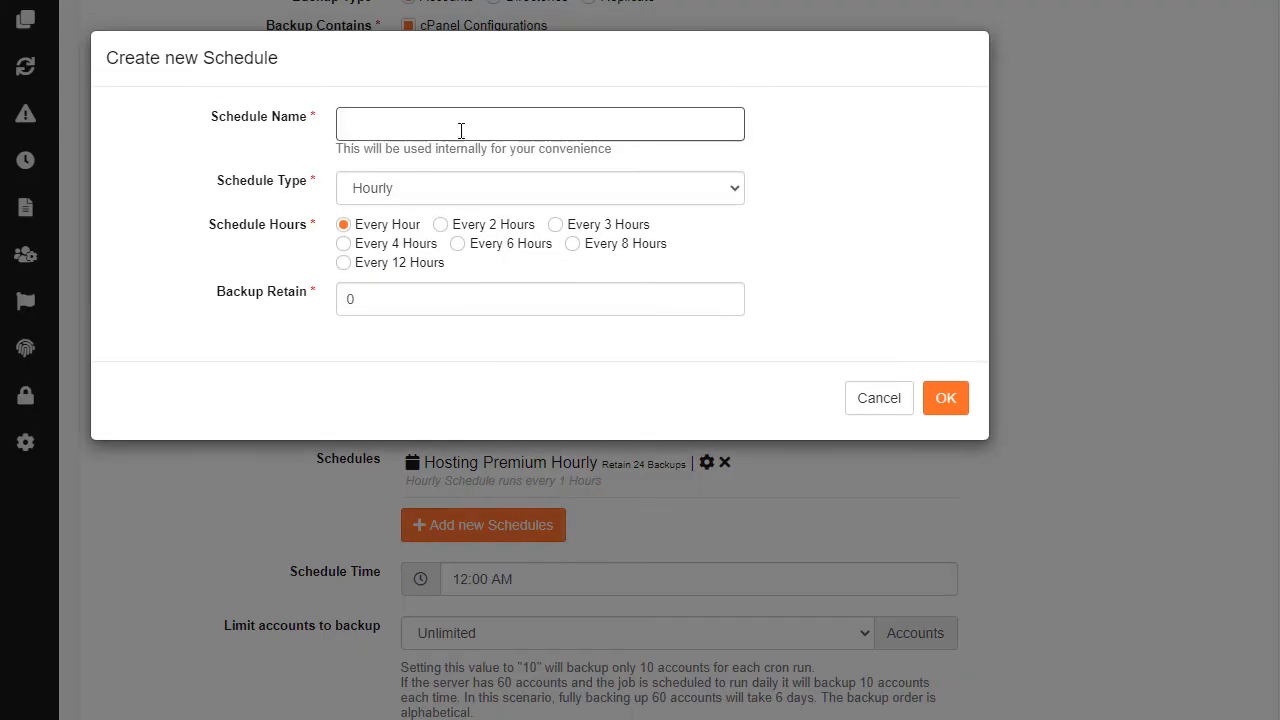
{"action": "type", "text": "Hosting Premium Hourly"}
{"action": "left_click", "coordinate": [519, 167]}
{"action": "double_click", "coordinate": [470, 124]}
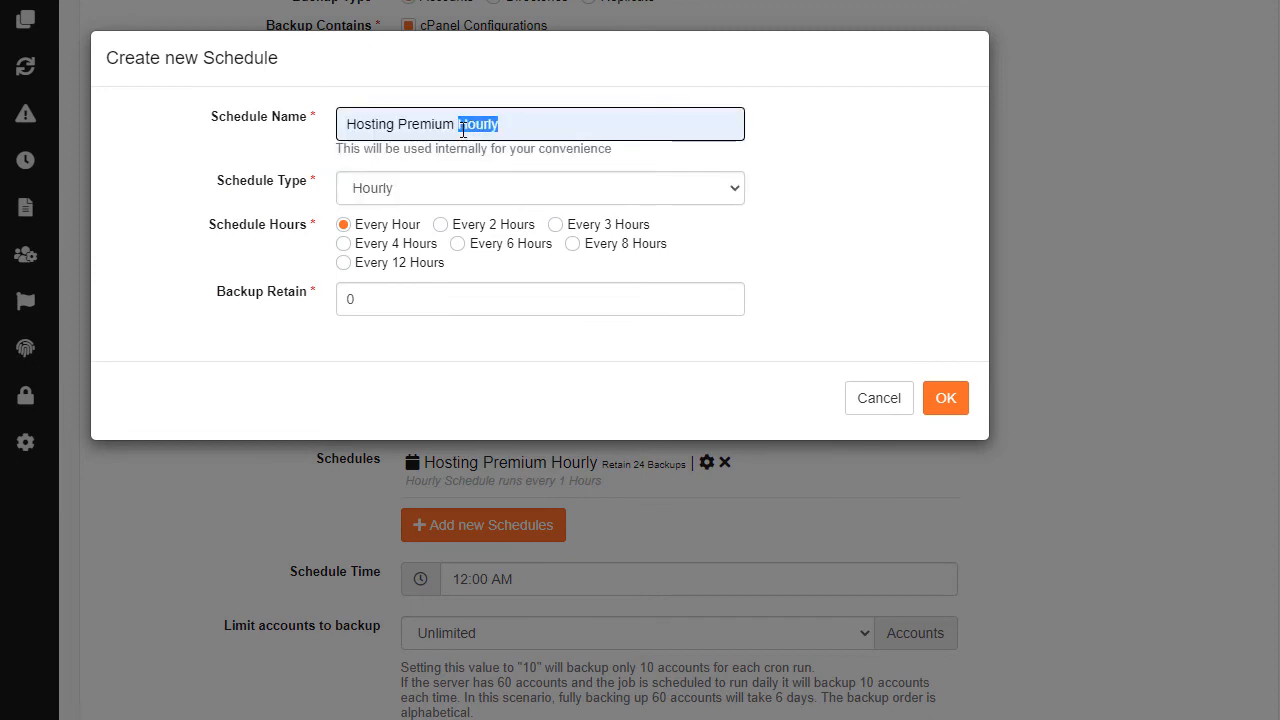
{"action": "type", "text": "Daily"}
{"action": "left_click", "coordinate": [522, 188]}
{"action": "left_click", "coordinate": [490, 229]}
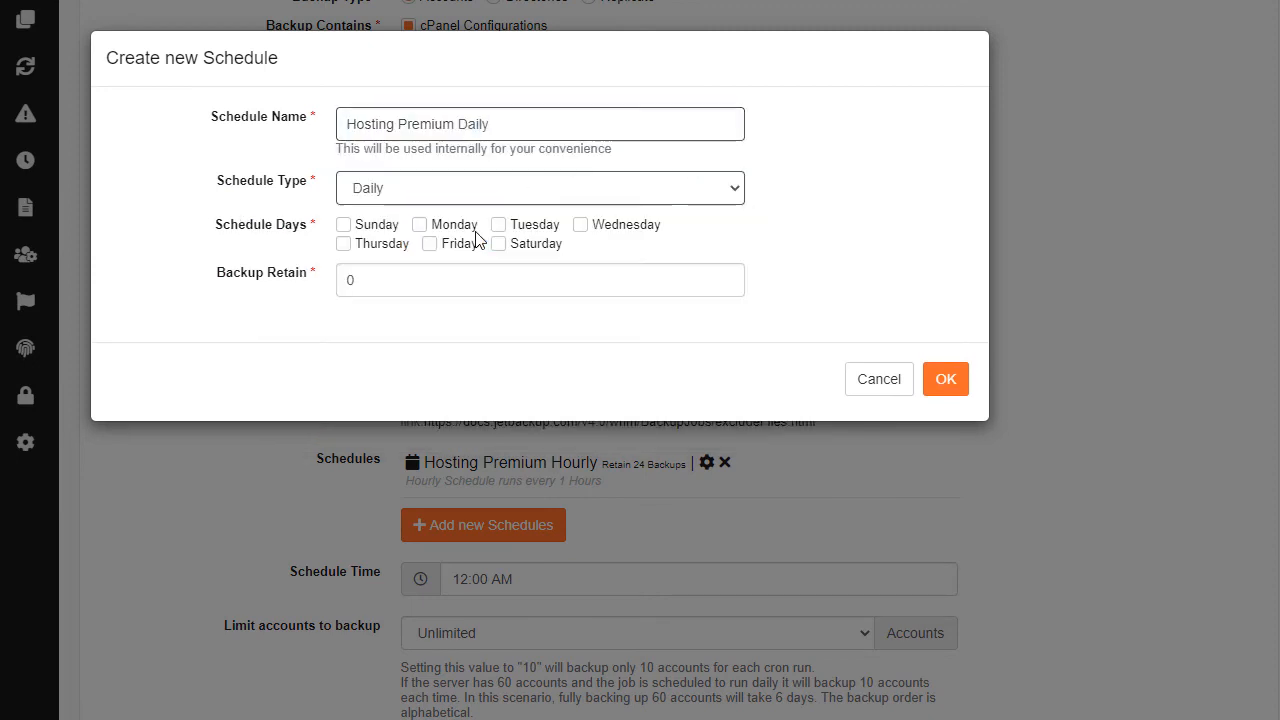
Run the Hosting Premium Daily schedule on all seven days of the week, retain 7 backups and save it.
{"action": "left_click", "coordinate": [419, 226]}
{"action": "left_click", "coordinate": [352, 226]}
{"action": "left_click", "coordinate": [510, 230]}
{"action": "left_click", "coordinate": [582, 226]}
{"action": "left_click", "coordinate": [344, 245]}
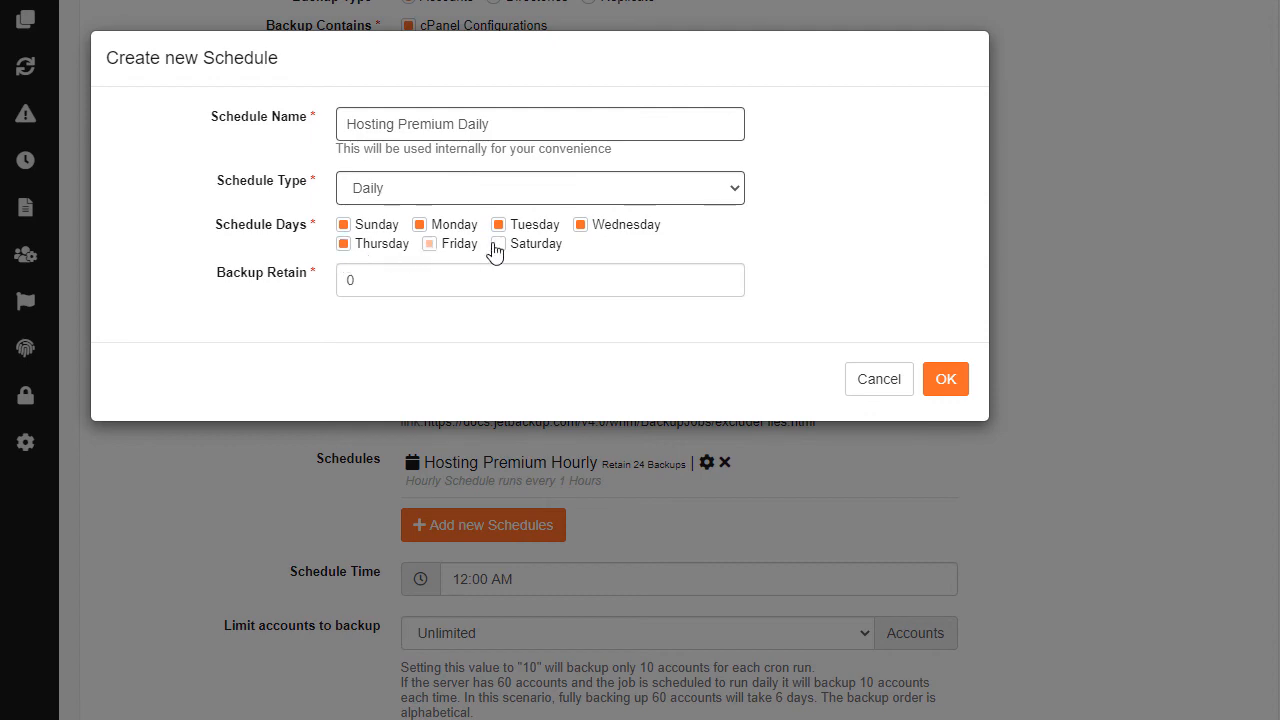
{"action": "left_click", "coordinate": [432, 244]}
{"action": "left_click", "coordinate": [498, 244]}
{"action": "left_click_drag", "start_coordinate": [449, 277], "coordinate": [277, 293]}
{"action": "type", "text": "7"}
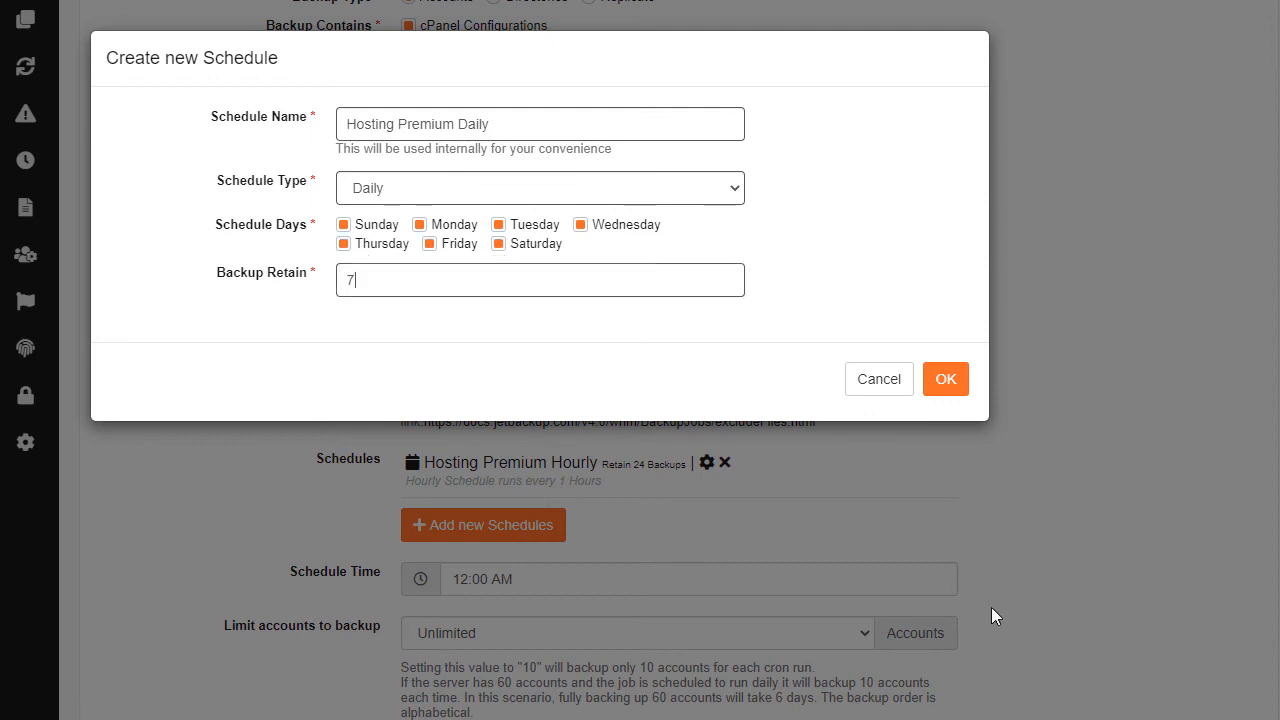
{"action": "left_click", "coordinate": [945, 379]}
{"action": "left_click", "coordinate": [745, 422]}
Add a Weekly schedule named Hosting Premium Weekly that runs on Monday and retains 4 backups.
{"action": "left_click", "coordinate": [483, 573]}
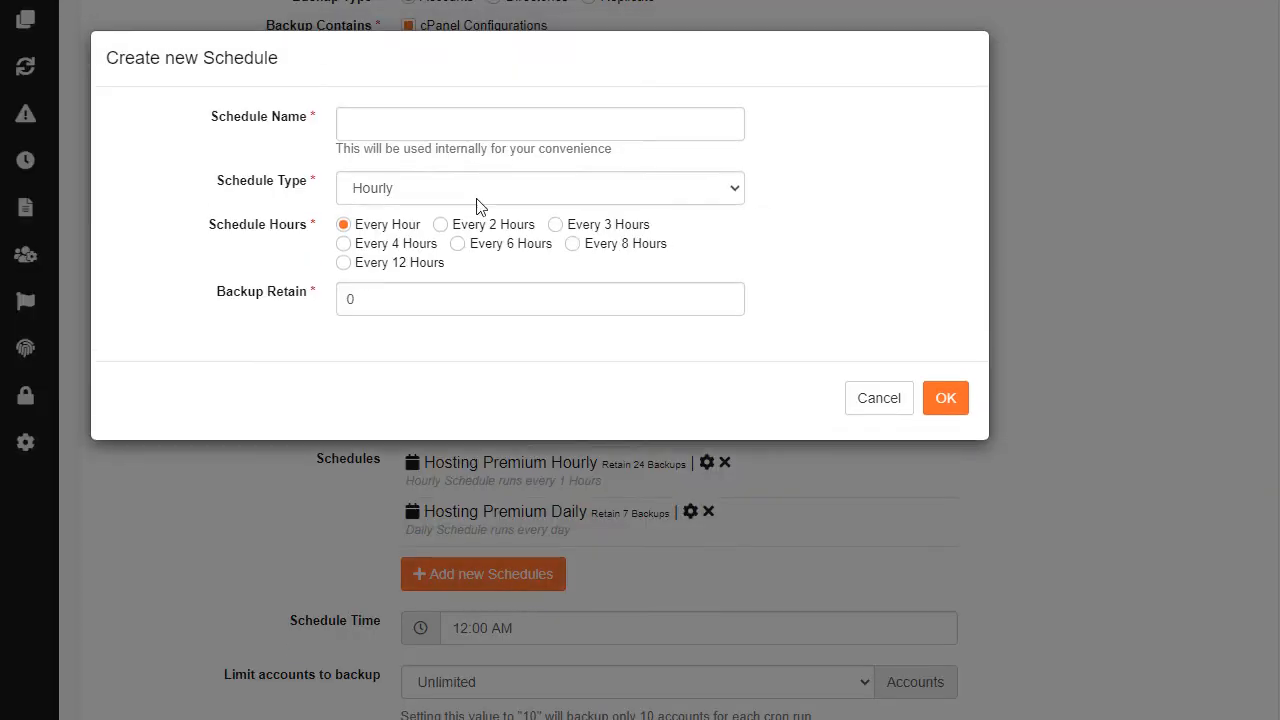
{"action": "left_click", "coordinate": [474, 124]}
{"action": "left_click", "coordinate": [474, 203]}
{"action": "left_click_drag", "start_coordinate": [490, 124], "coordinate": [455, 126]}
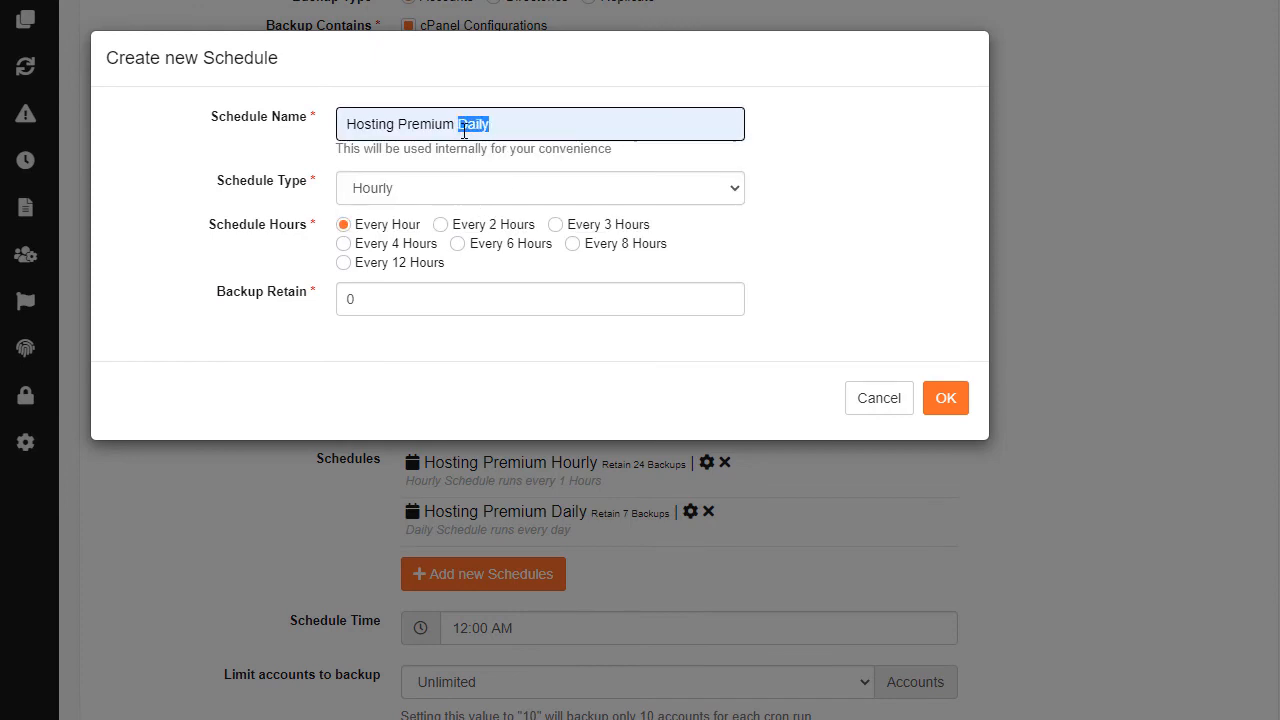
{"action": "type", "text": "Weekly"}
{"action": "left_click", "coordinate": [446, 195]}
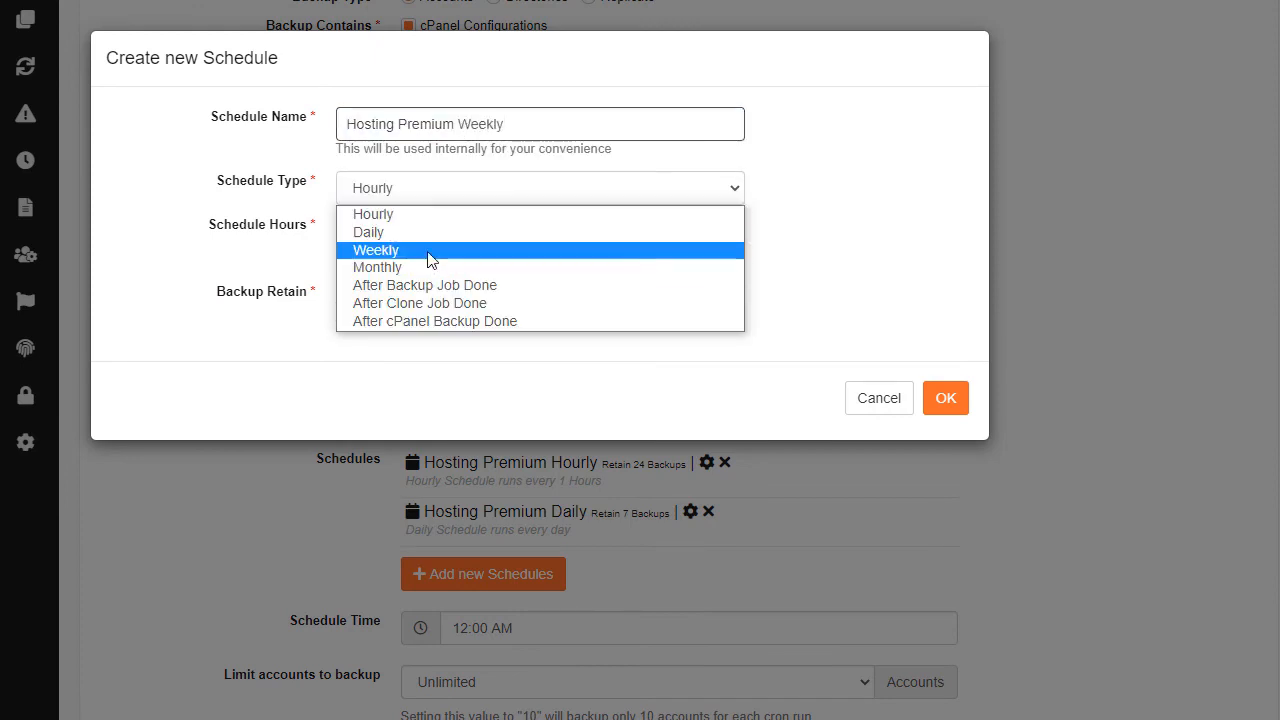
{"action": "left_click", "coordinate": [428, 248]}
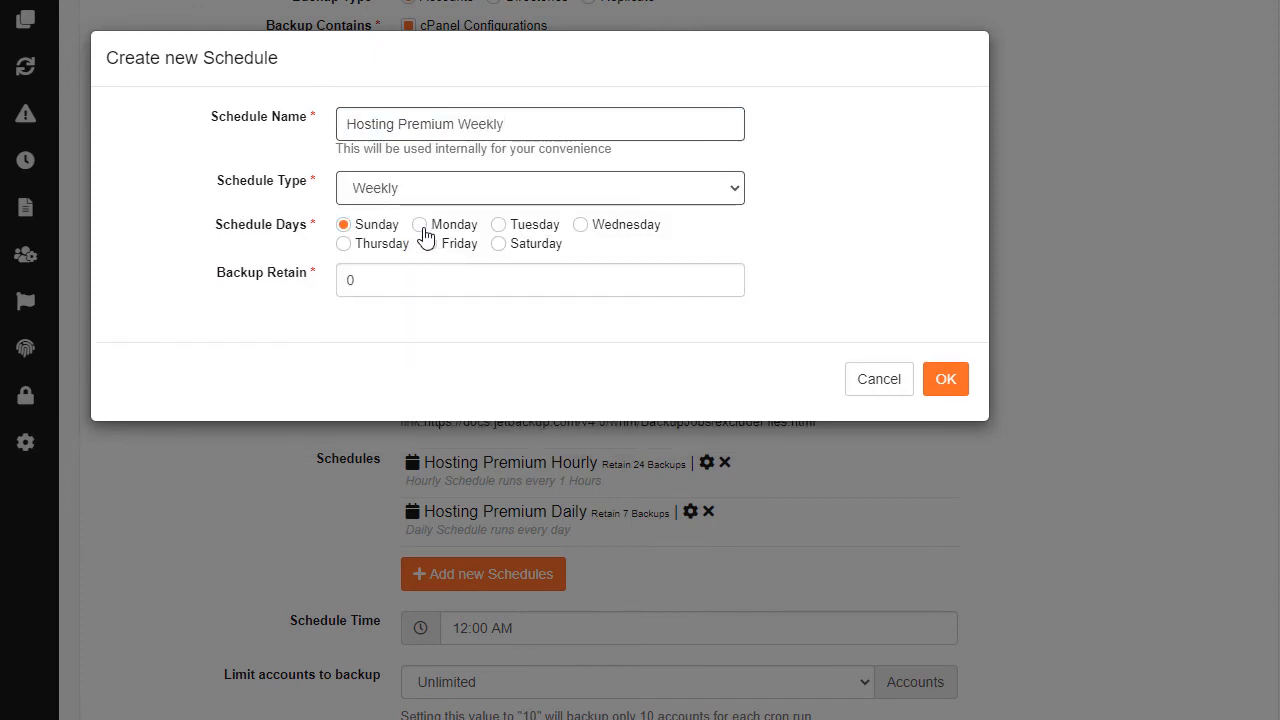
{"action": "left_click", "coordinate": [421, 227]}
{"action": "left_click_drag", "start_coordinate": [380, 289], "coordinate": [338, 291]}
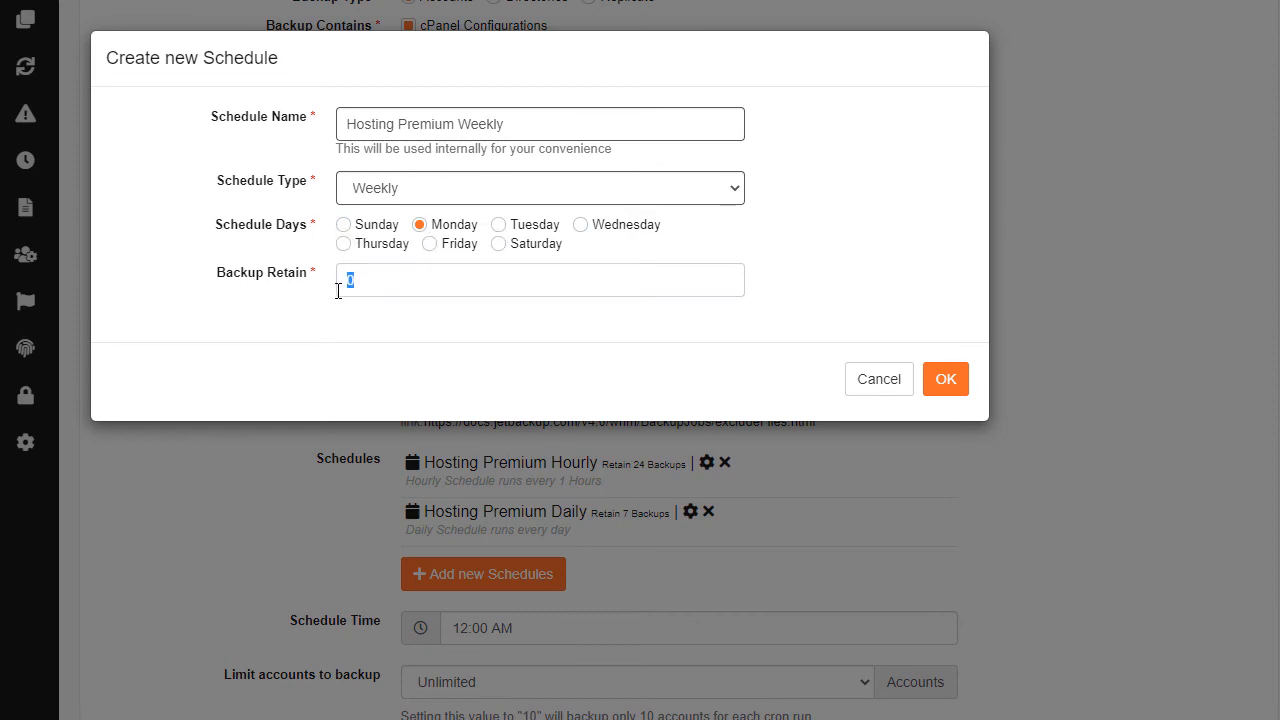
{"action": "type", "text": "4"}
{"action": "left_click", "coordinate": [943, 380]}
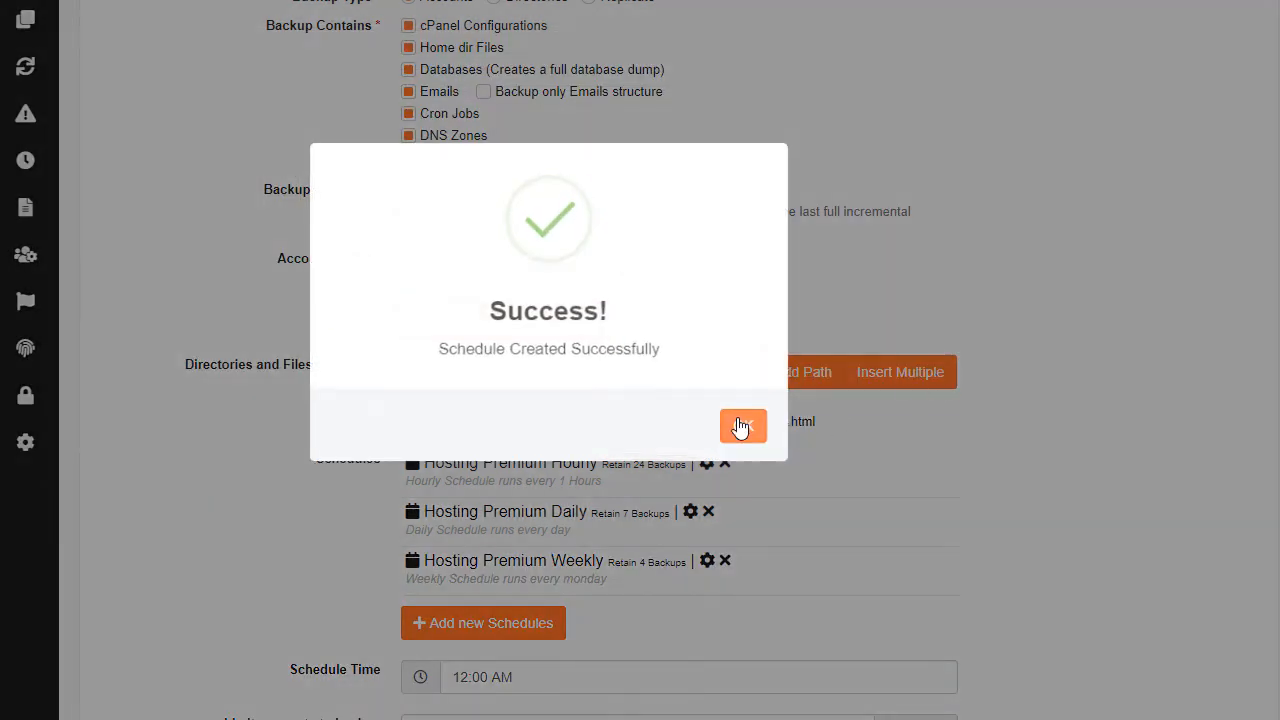
{"action": "left_click", "coordinate": [740, 427]}
Add a Monthly schedule named Hosting Premium Monthly that runs on the 1st of the month and retains 12 backups.
{"action": "left_click", "coordinate": [483, 623]}
{"action": "type", "text": "Hosting Premium Weekly"}
{"action": "double_click", "coordinate": [465, 124]}
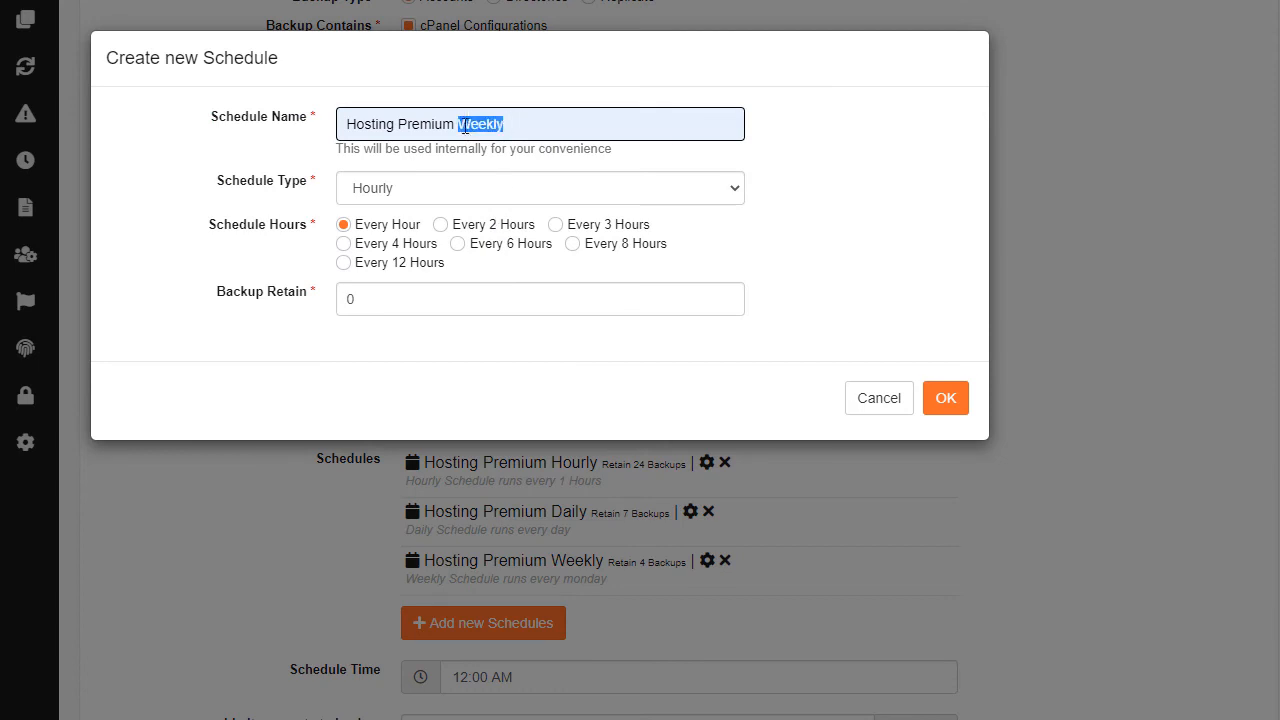
{"action": "type", "text": "Month"}
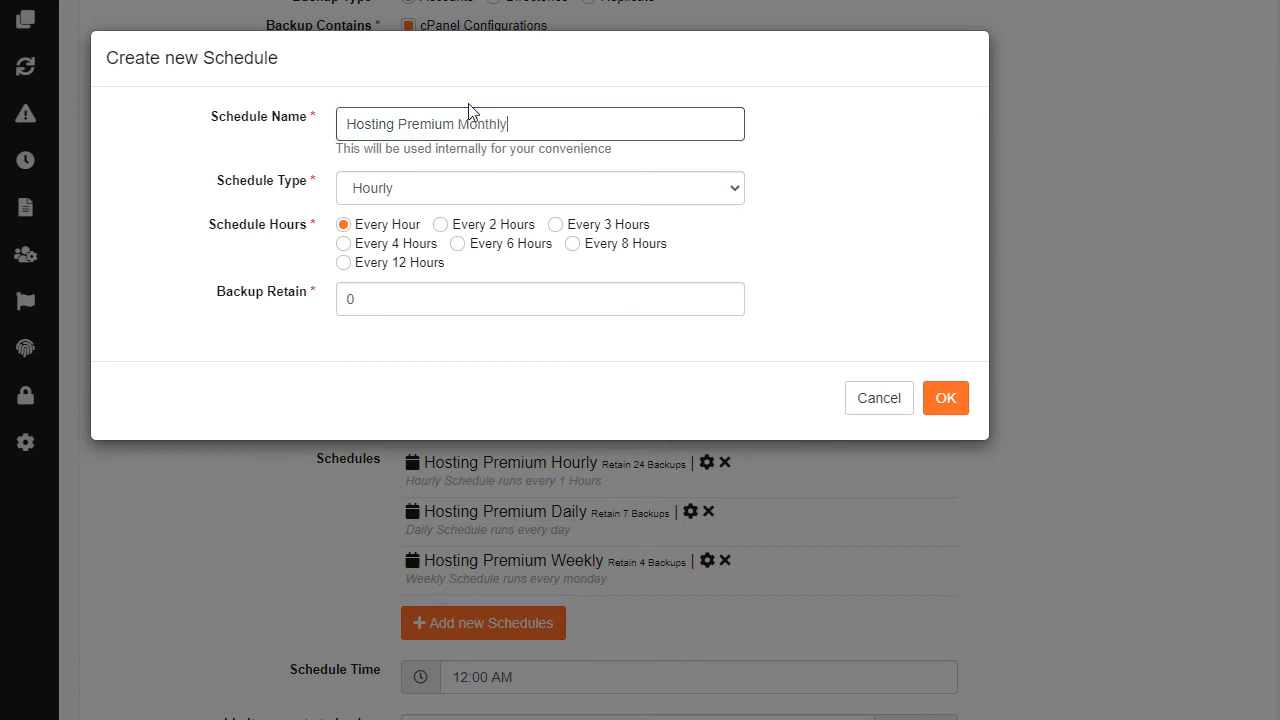
{"action": "left_click", "coordinate": [489, 188]}
{"action": "left_click", "coordinate": [446, 268]}
{"action": "left_click", "coordinate": [343, 224]}
{"action": "double_click", "coordinate": [347, 278]}
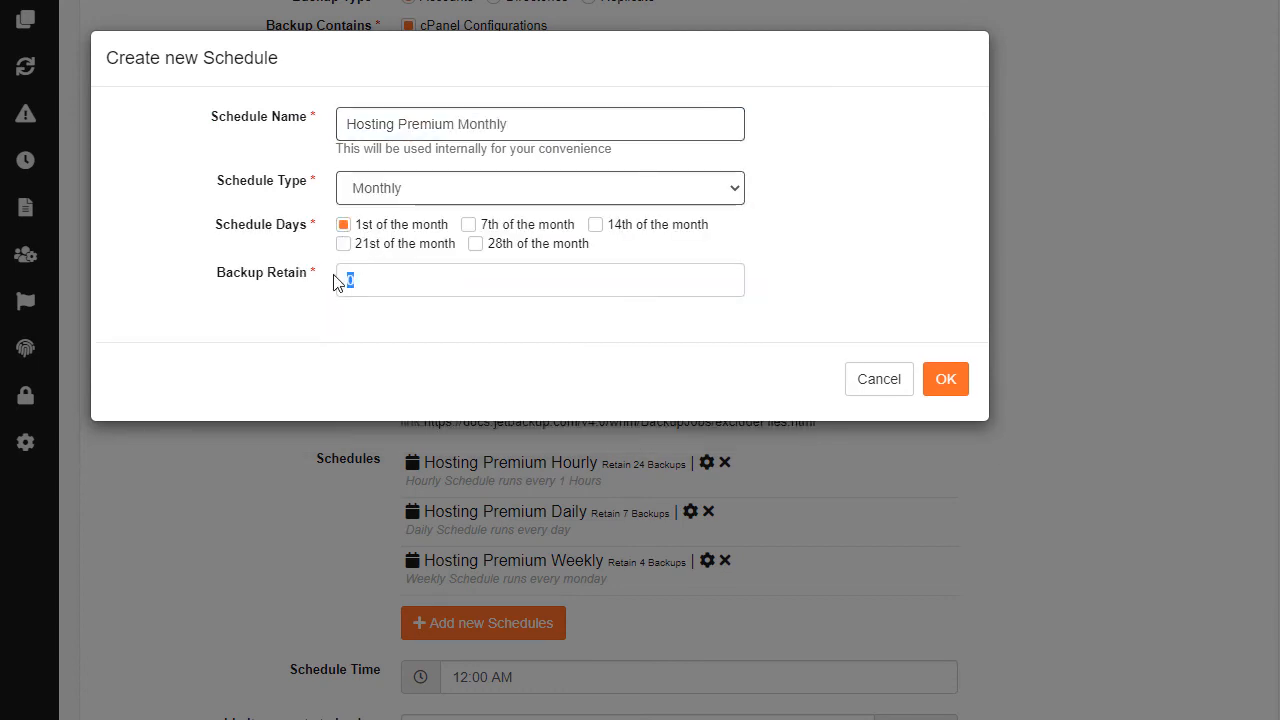
{"action": "type", "text": "12"}
{"action": "left_click", "coordinate": [940, 381]}
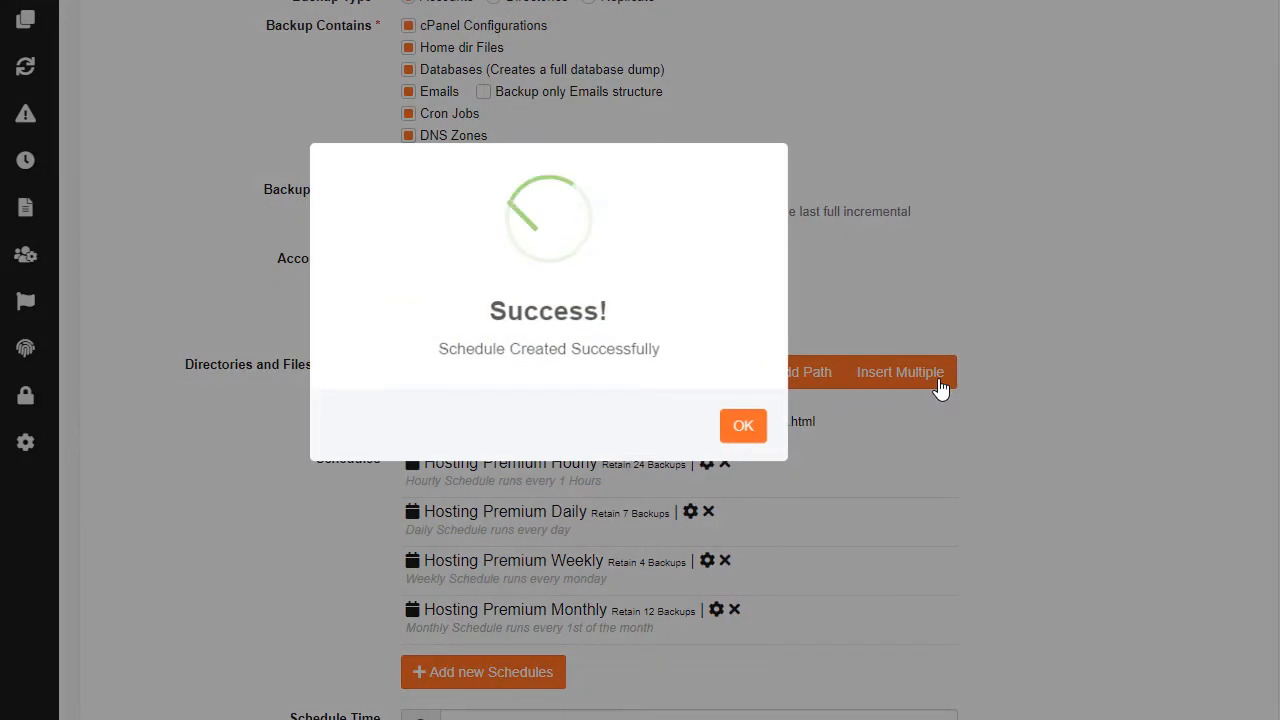
{"action": "left_click", "coordinate": [752, 432]}
Save the Hosting Premium backup job and return to the list of backup jobs.
{"action": "scroll", "coordinate": [756, 438], "scroll_direction": "down", "scroll_amount": 2}
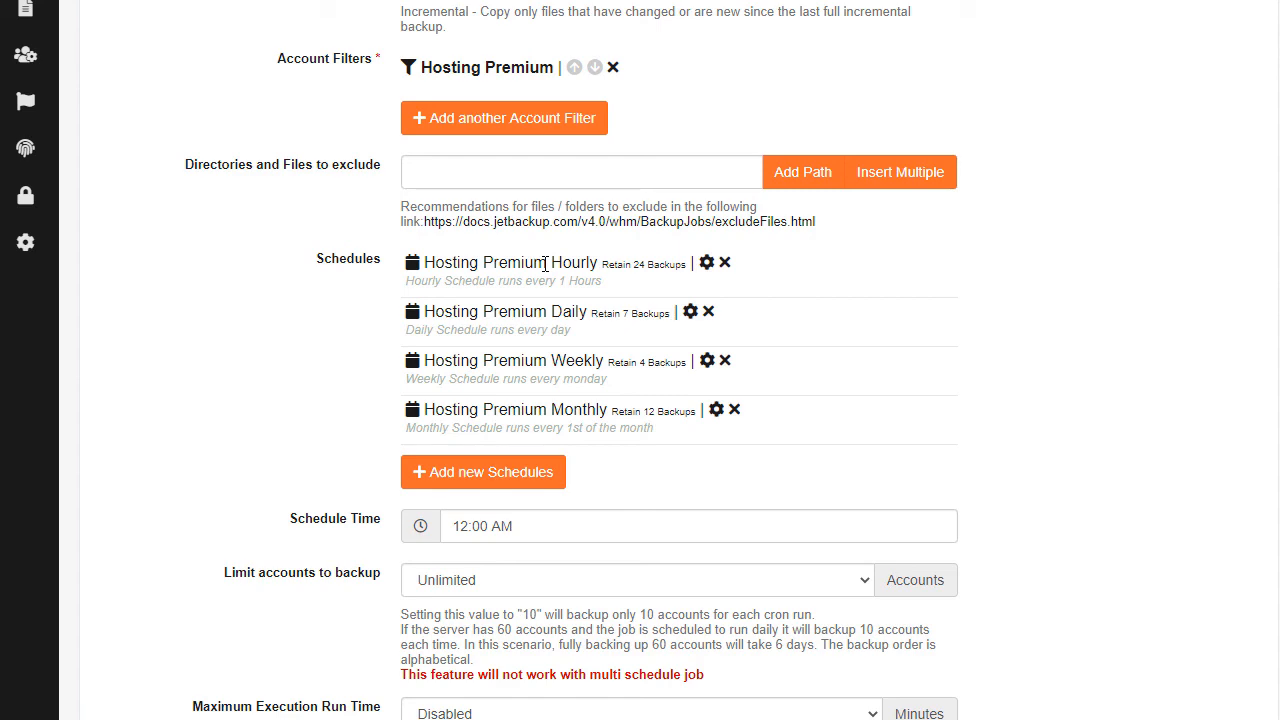
{"action": "scroll", "coordinate": [545, 263], "scroll_direction": "down", "scroll_amount": 10}
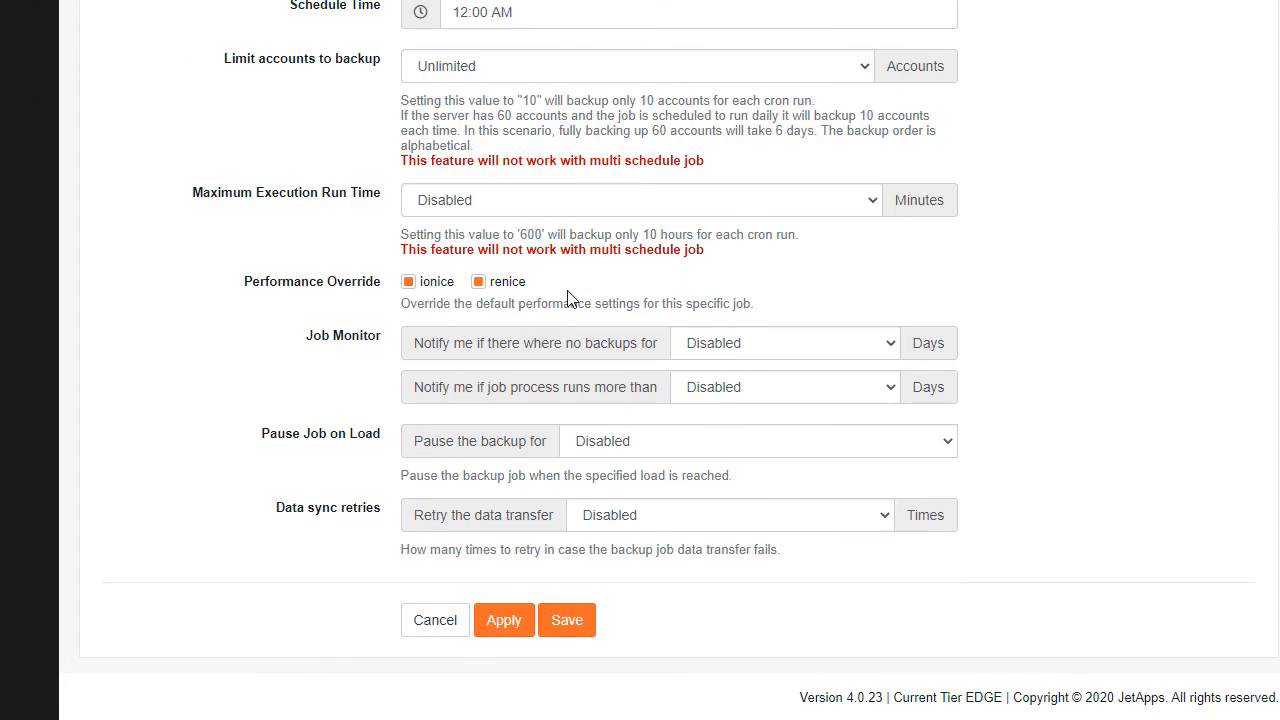
{"action": "left_click", "coordinate": [564, 620]}
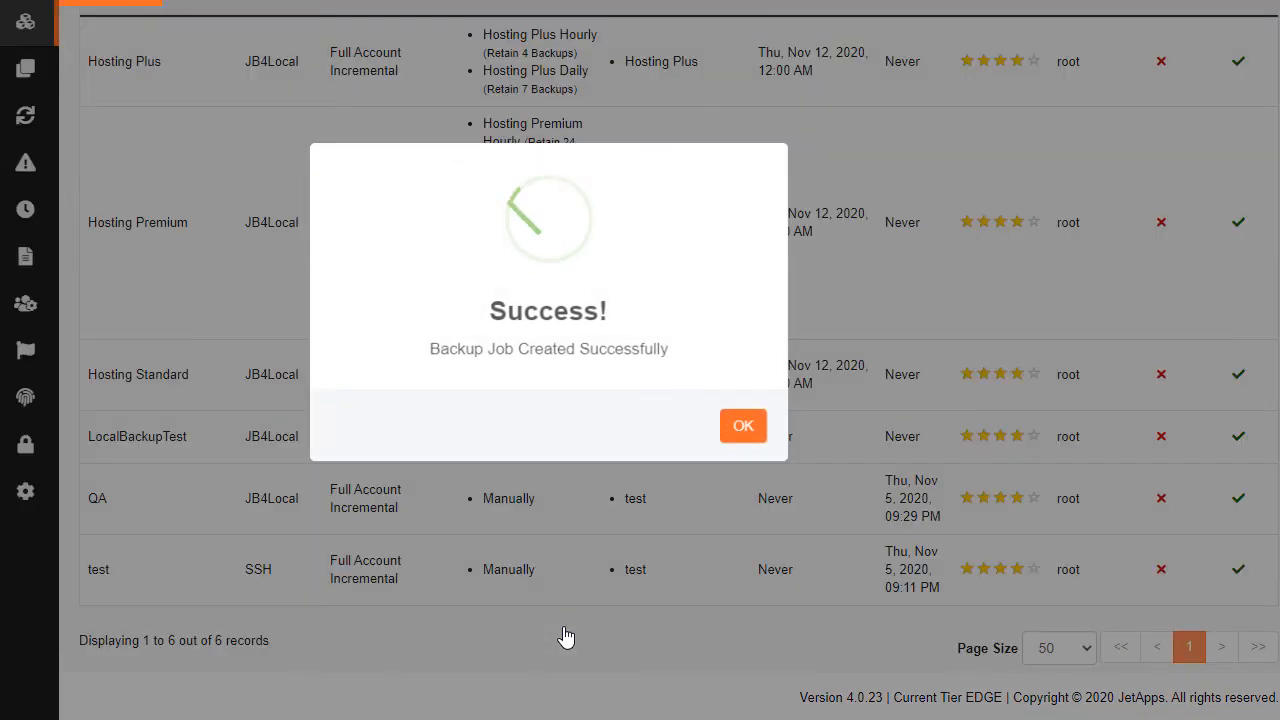
{"action": "left_click", "coordinate": [747, 432]}
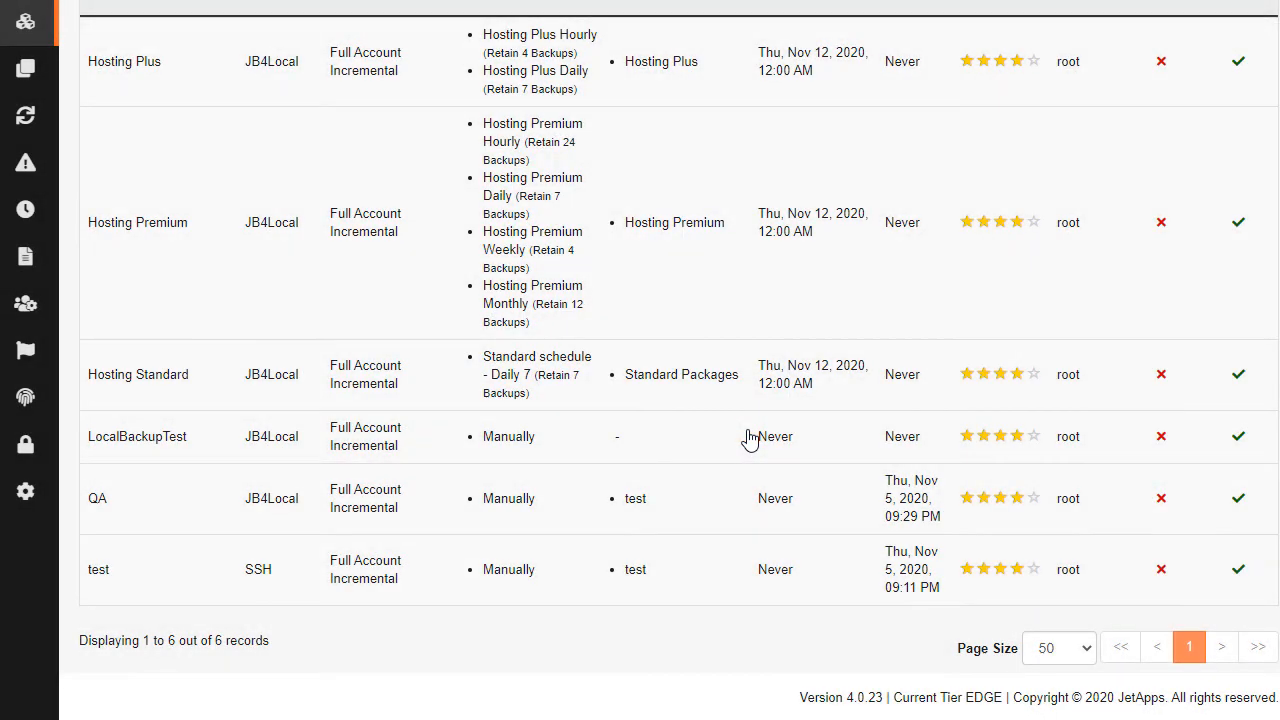
{"action": "scroll", "coordinate": [748, 437], "scroll_direction": "up", "scroll_amount": 2}
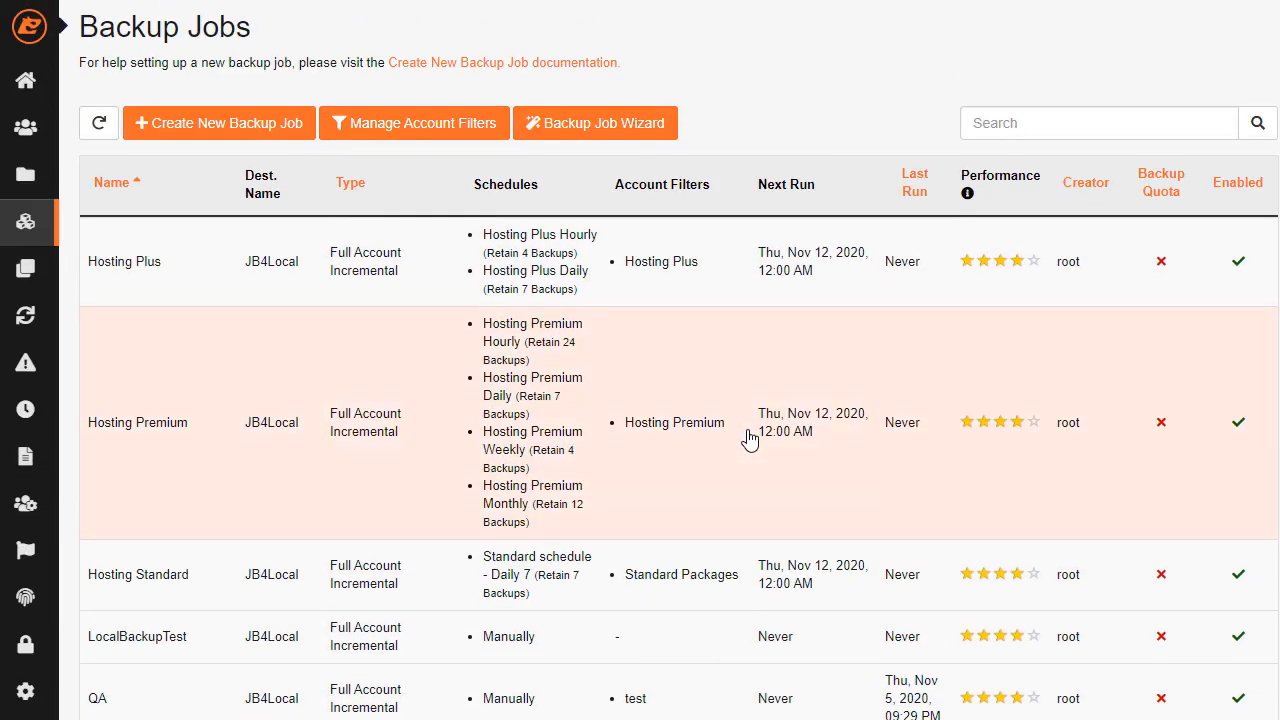